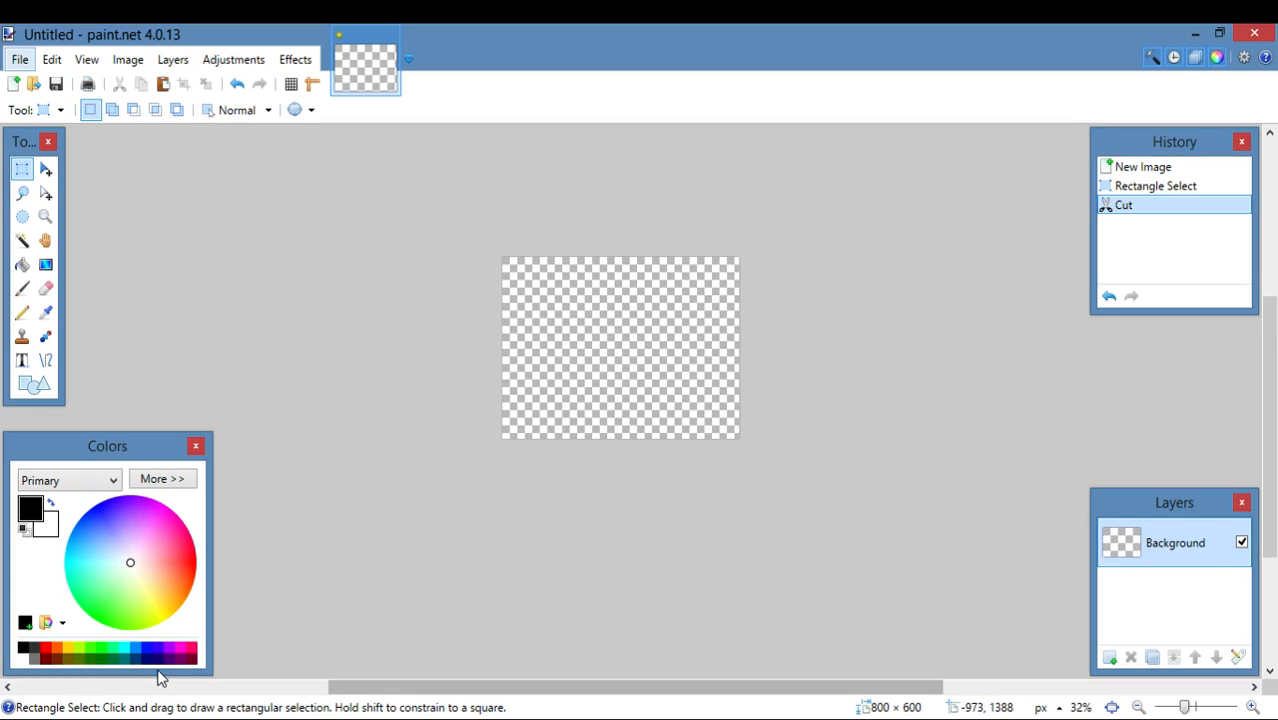
Open new2.png from the Pictures folder and examine the green logo's hexagon pattern up close.
left_click(19, 59)
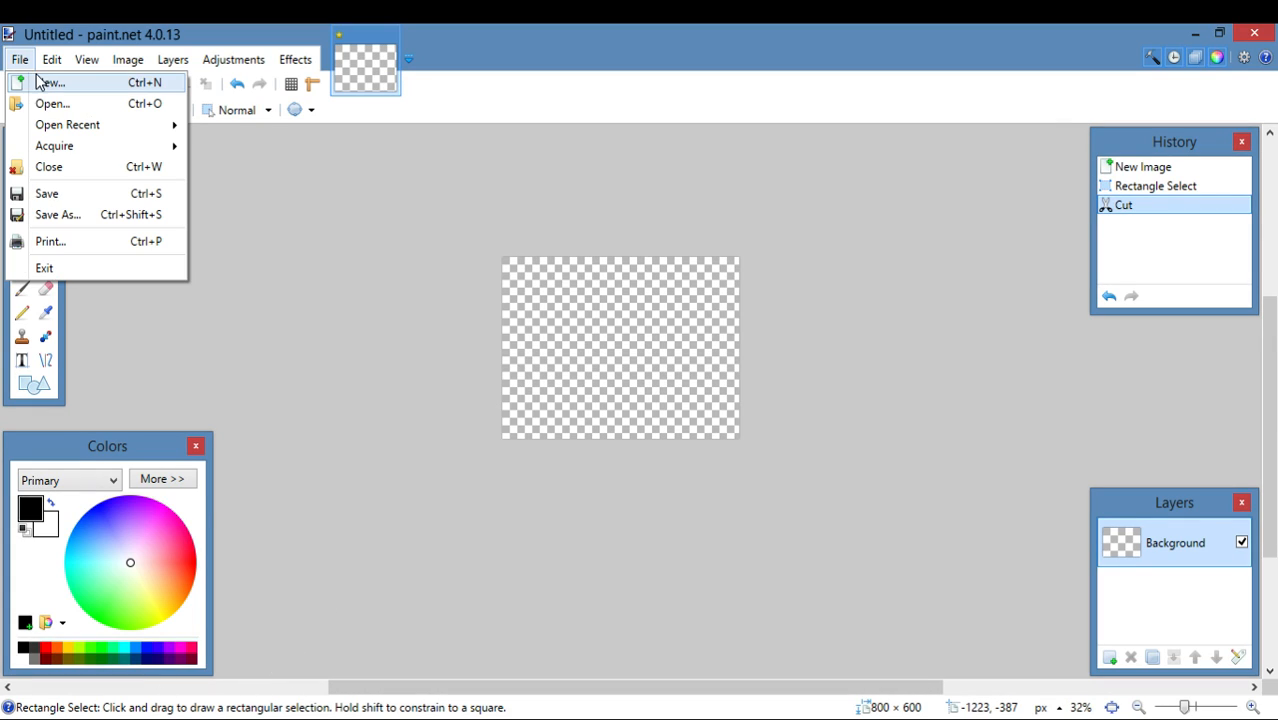
left_click(333, 160)
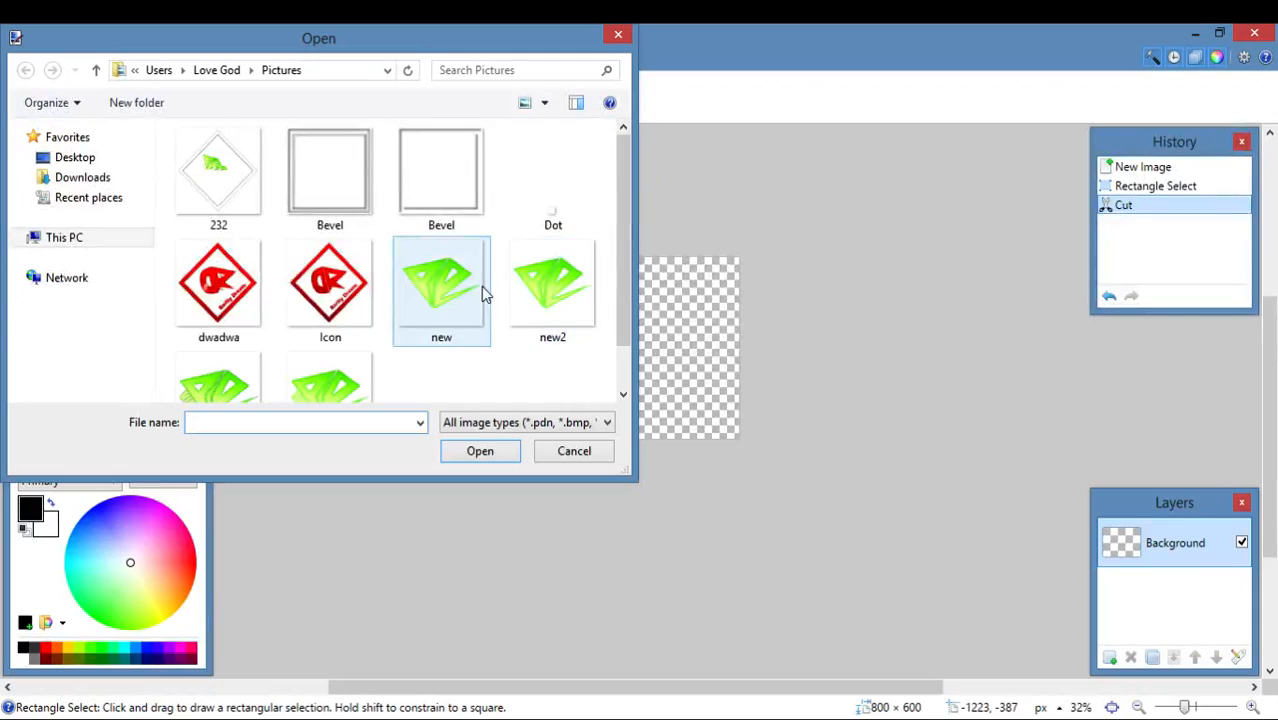
left_click(479, 289)
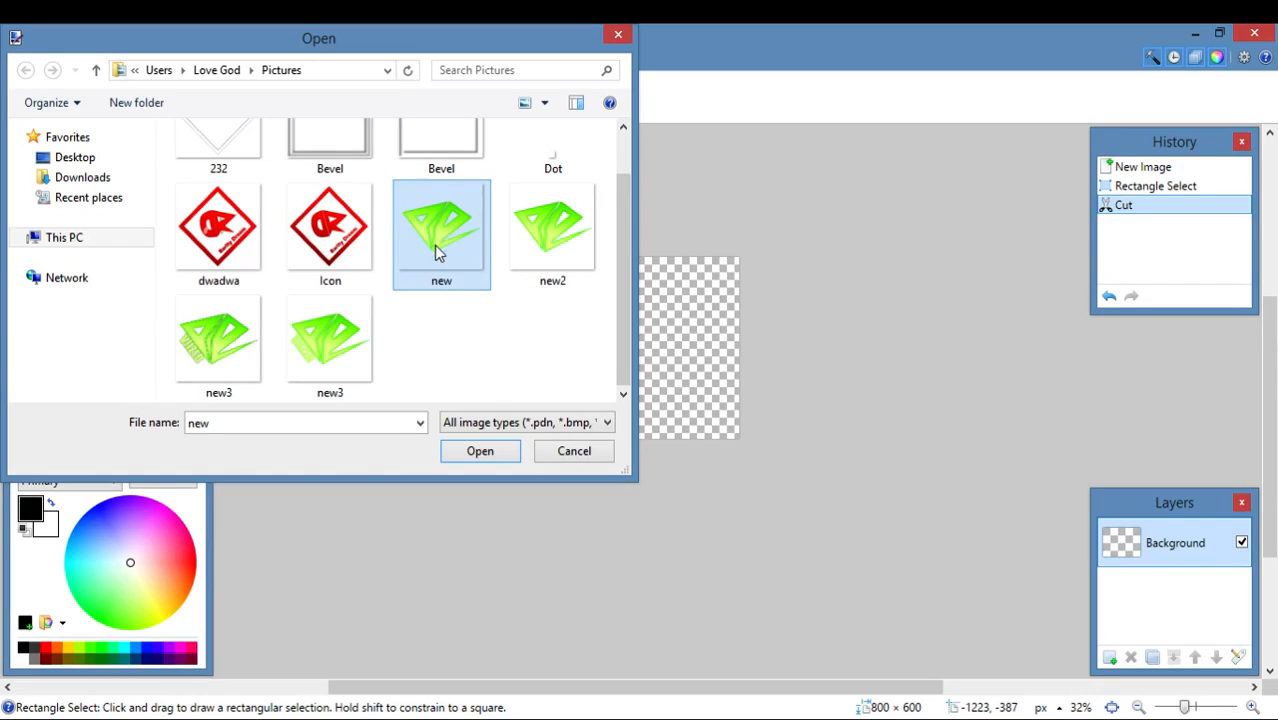
double_click(545, 245)
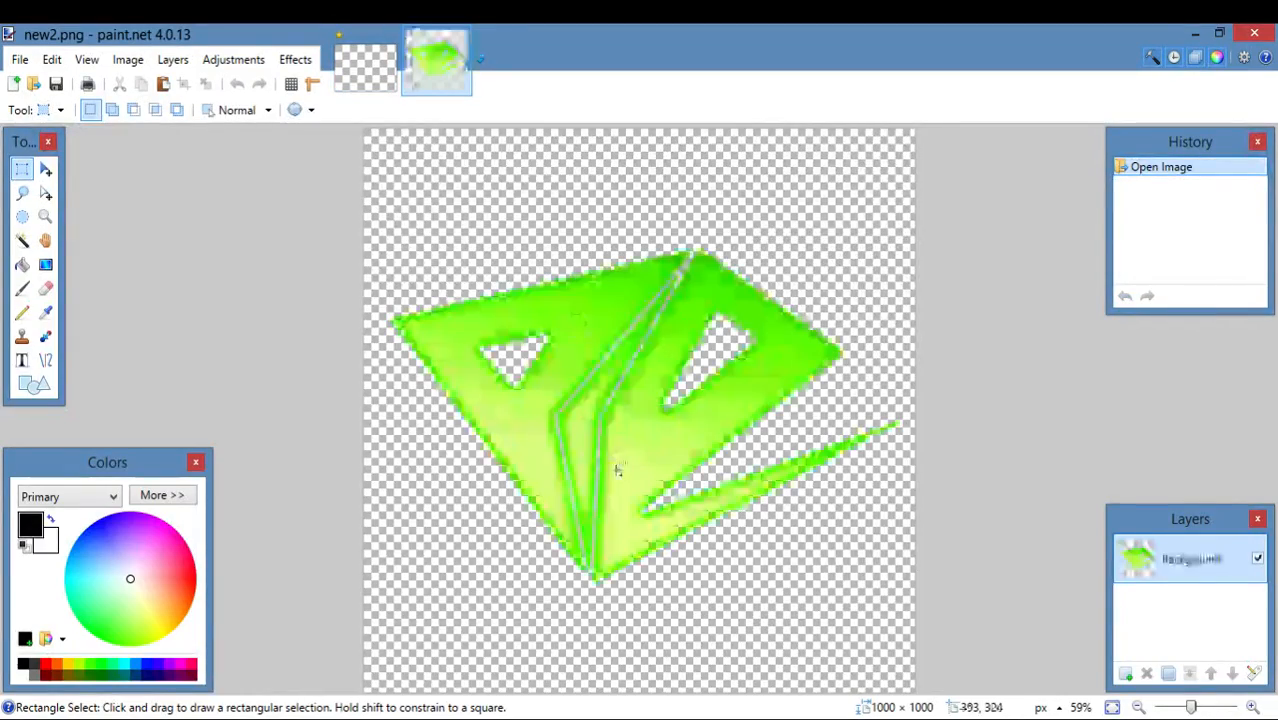
scroll(618, 450, "up", 3)
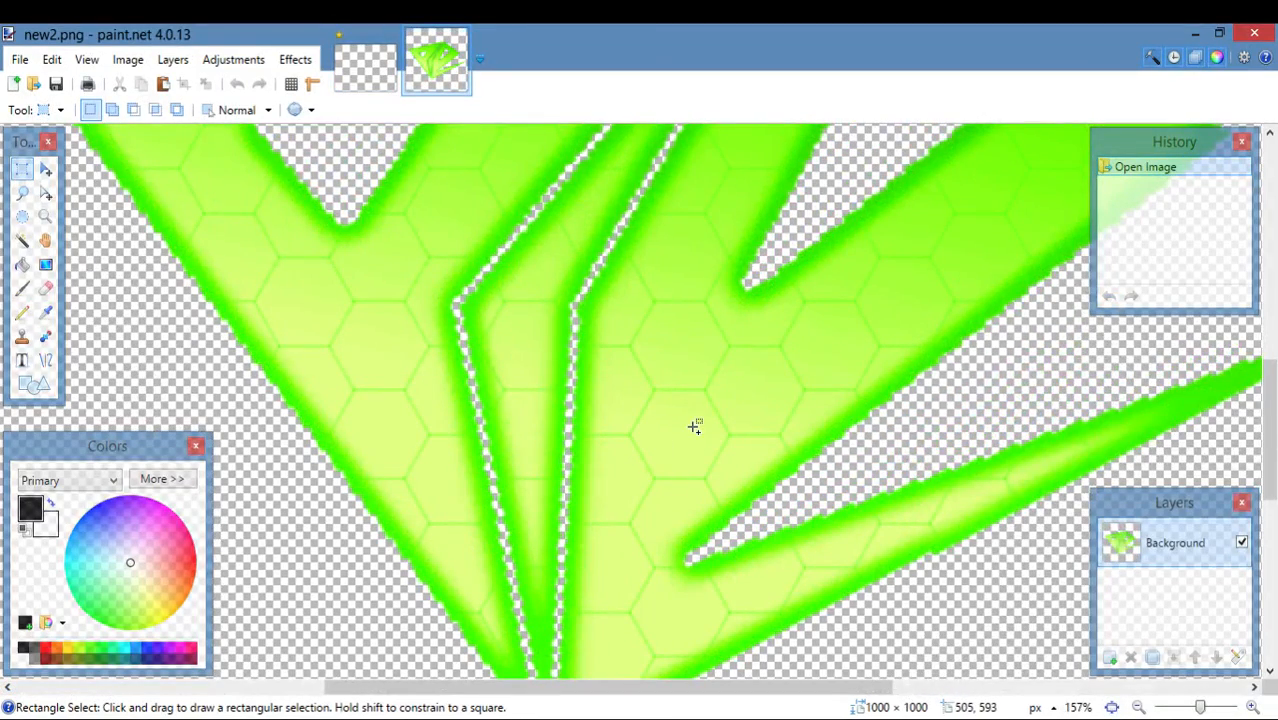
scroll(695, 427, "down", 4)
scroll(650, 432, "up", 1)
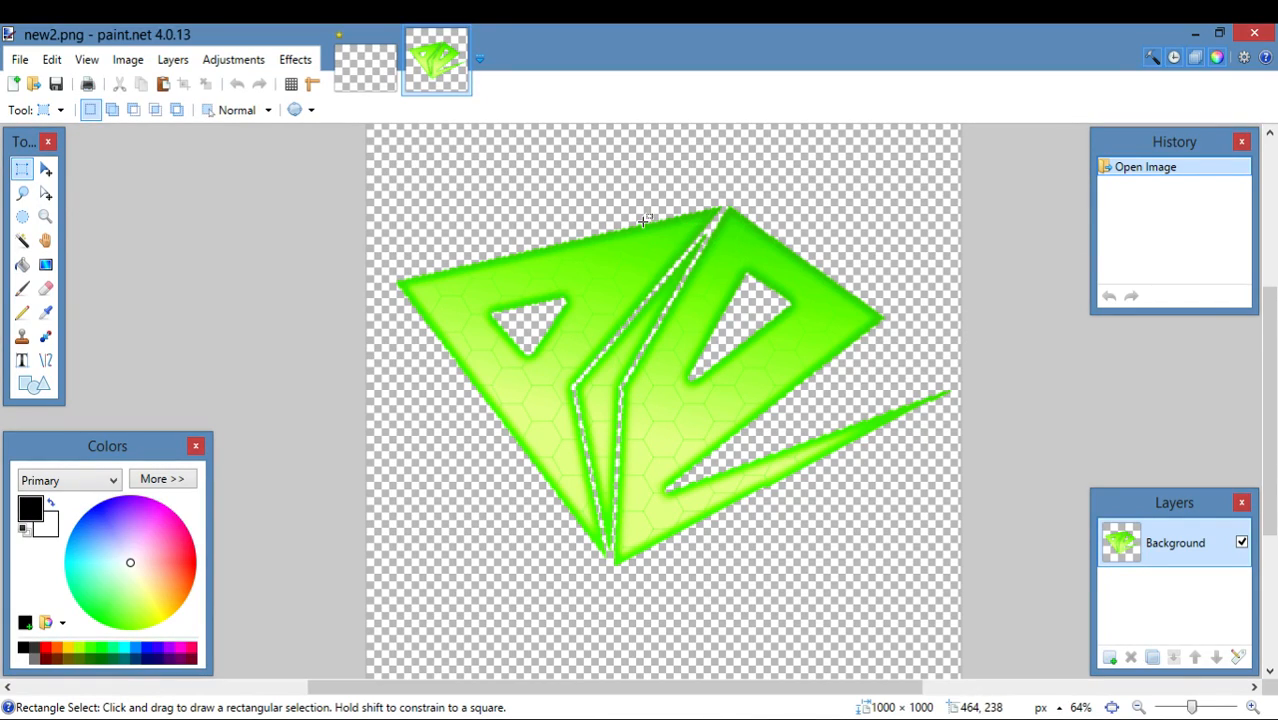
Open Icon.png from the Pictures folder and examine the red diamond logo and its lettering.
left_click(16, 60)
left_click(37, 112)
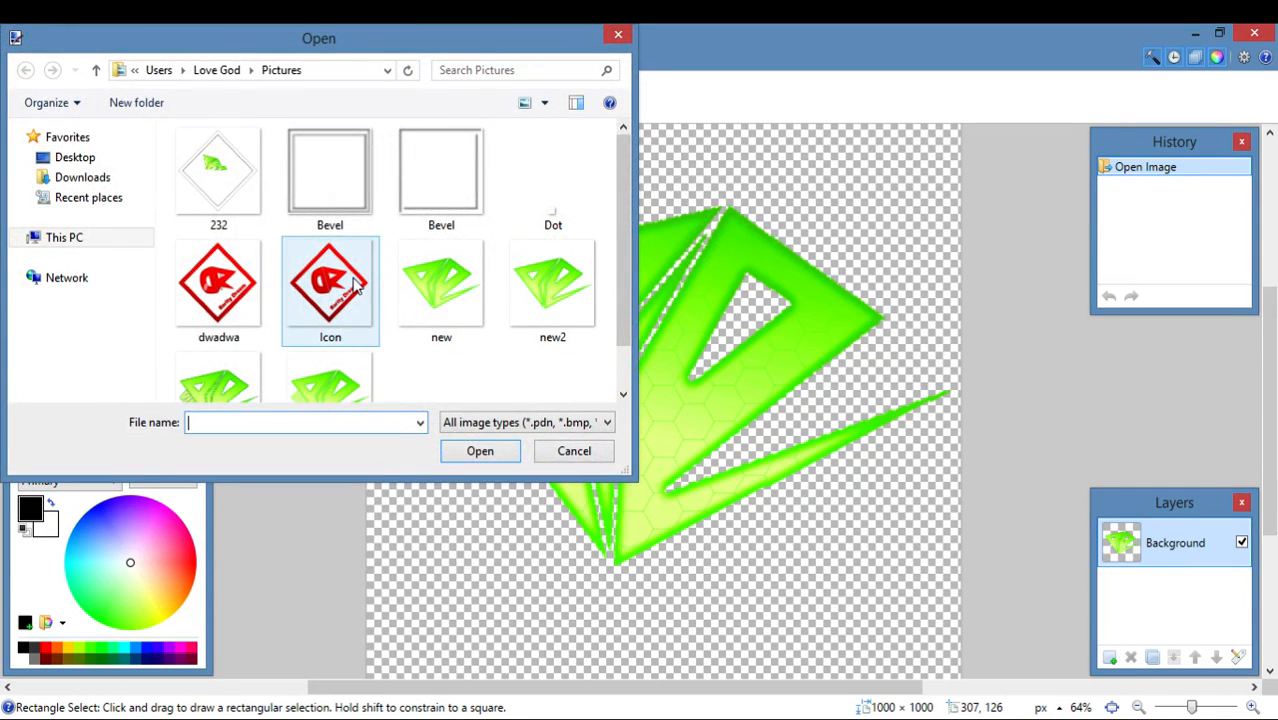
double_click(356, 284)
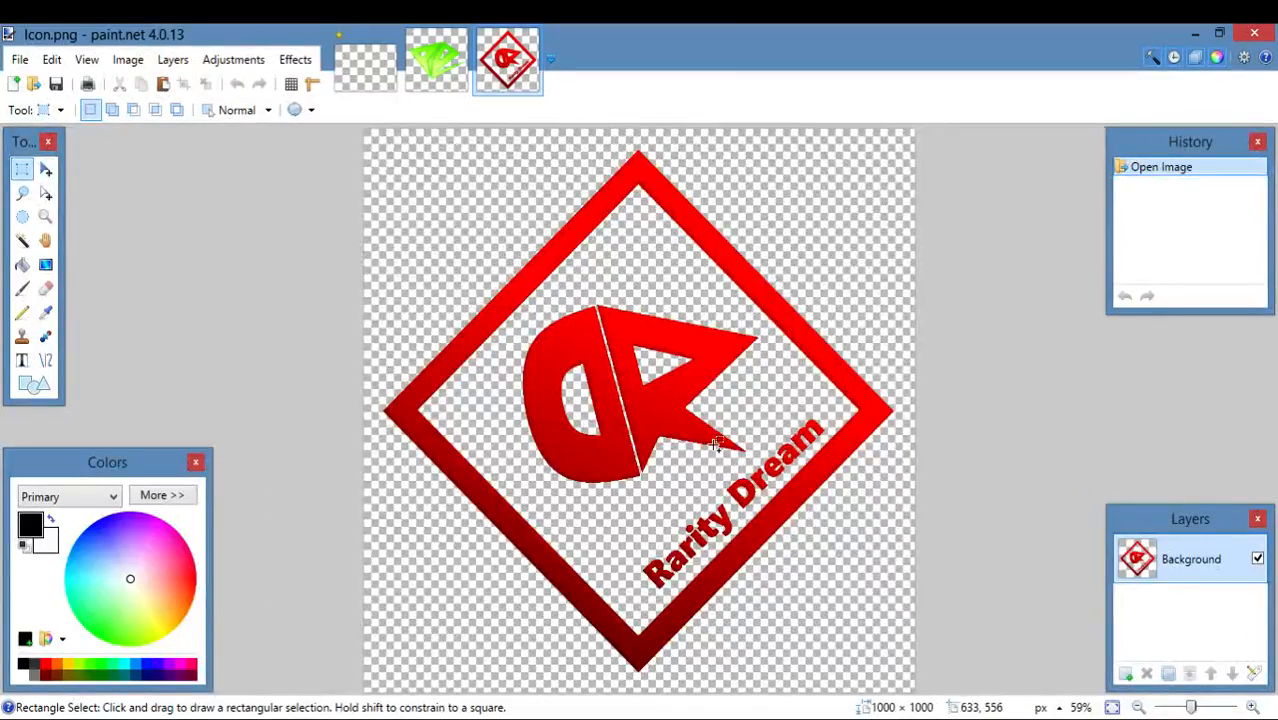
scroll(716, 444, "up", 3)
scroll(716, 444, "down", 4)
scroll(754, 524, "up", 2)
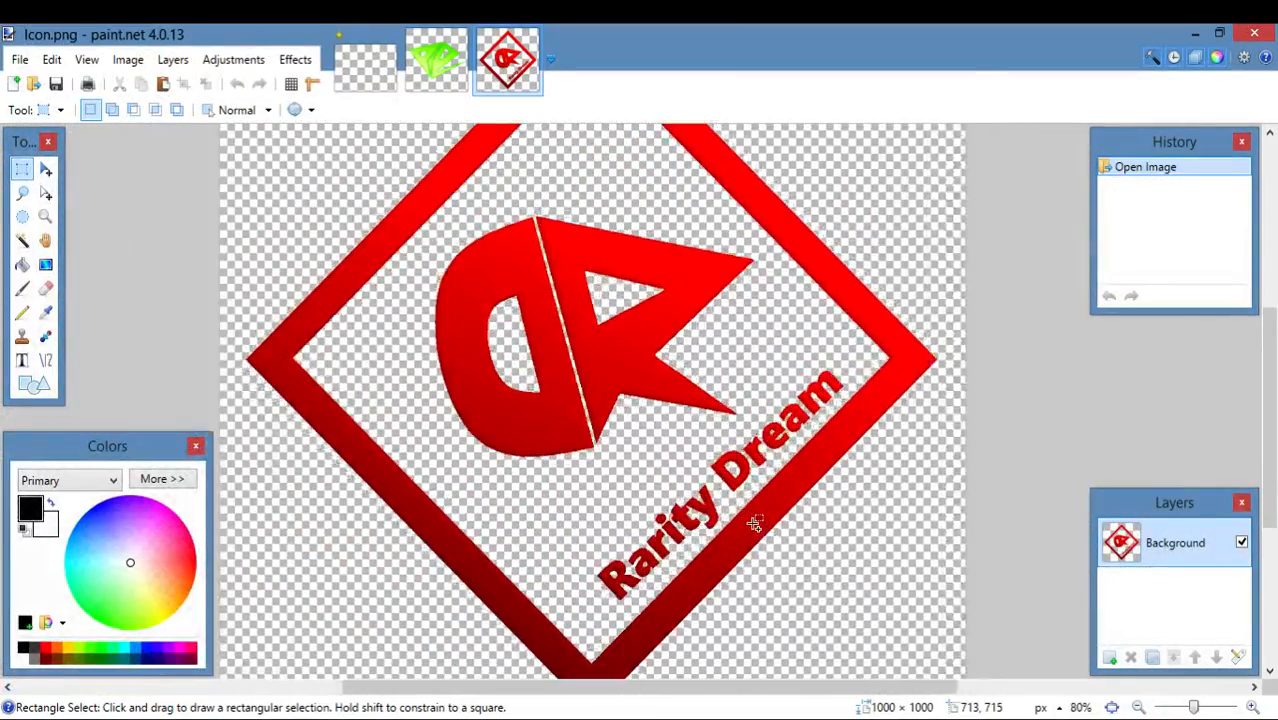
scroll(675, 498, "down", 1)
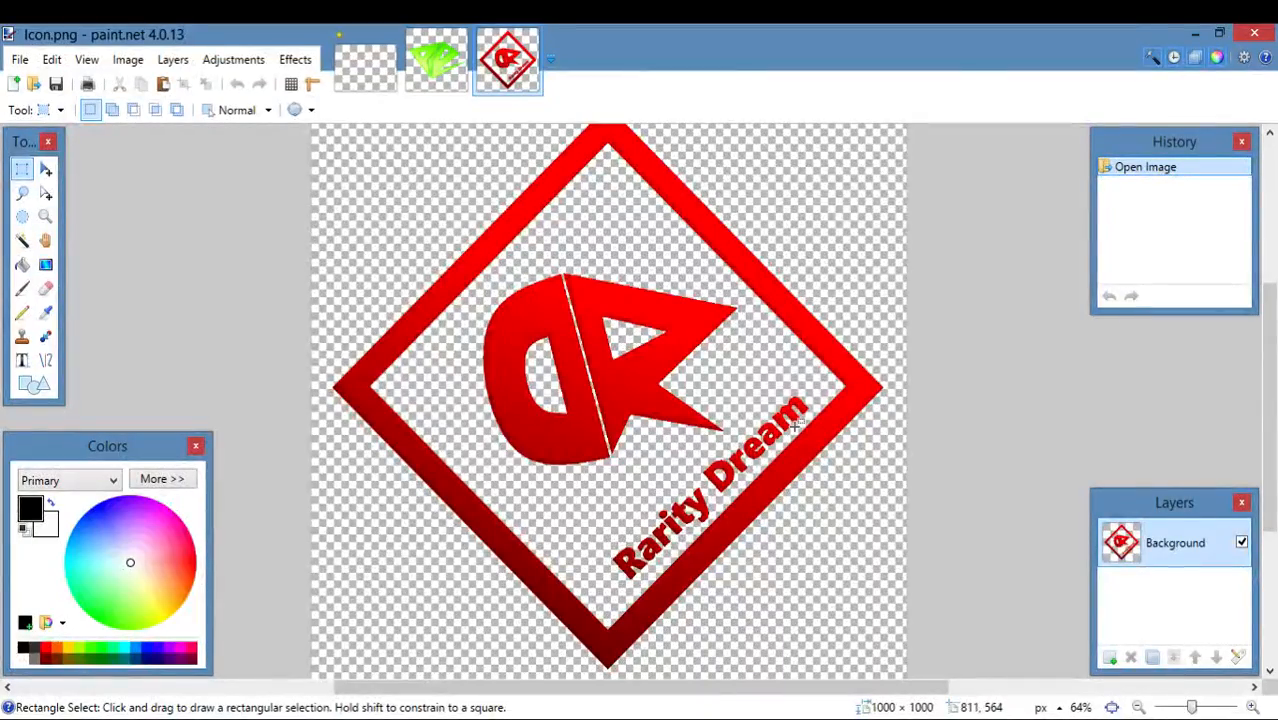
scroll(590, 530, "up", 4)
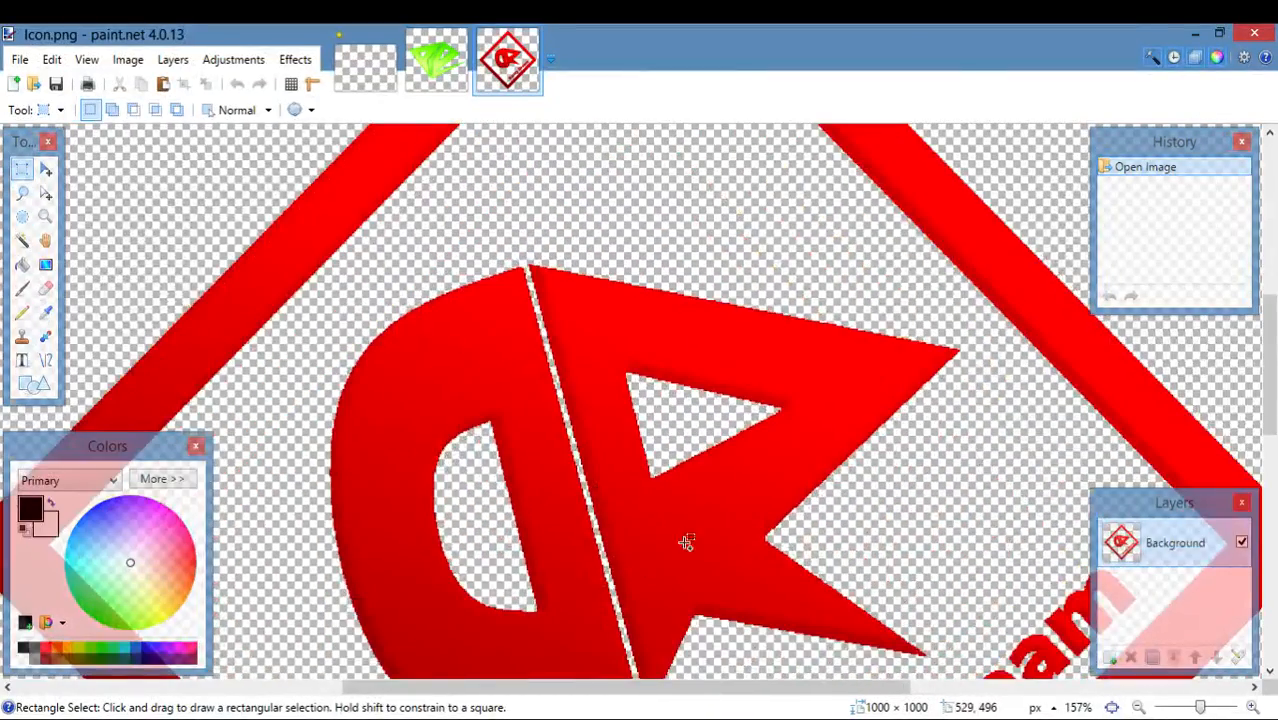
scroll(599, 442, "down", 1)
scroll(600, 505, "down", 2)
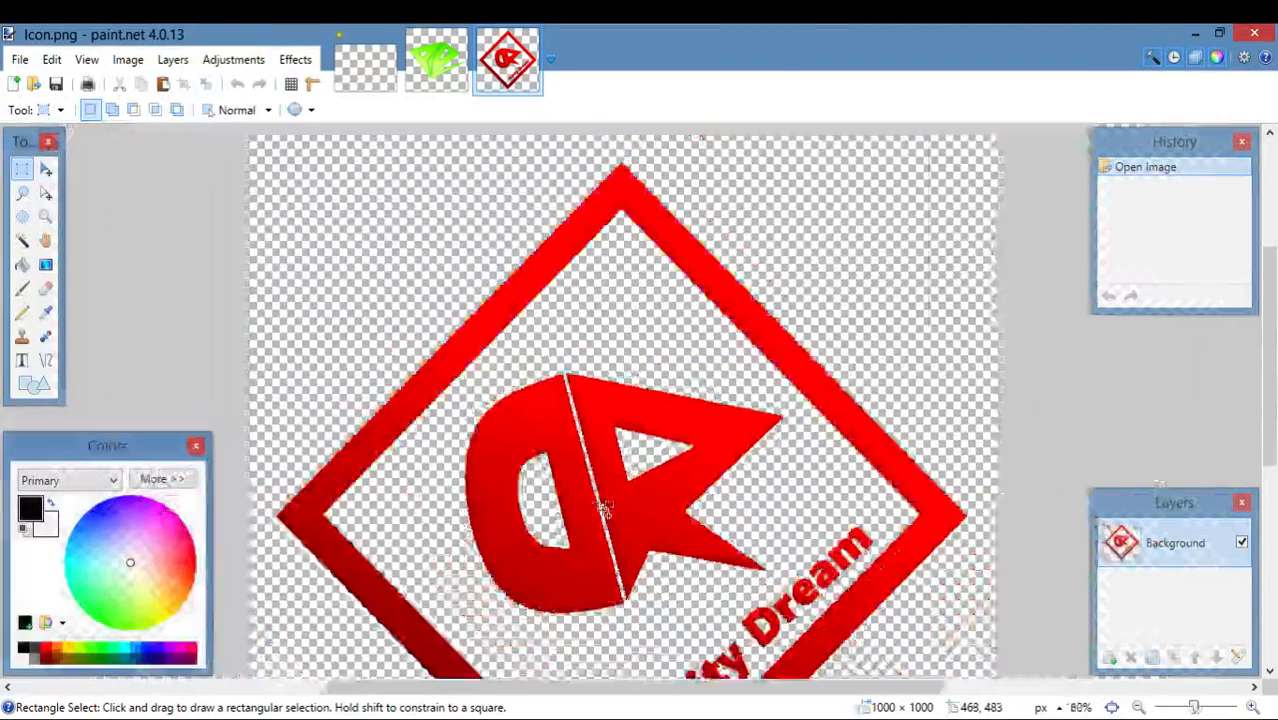
scroll(605, 509, "down", 1)
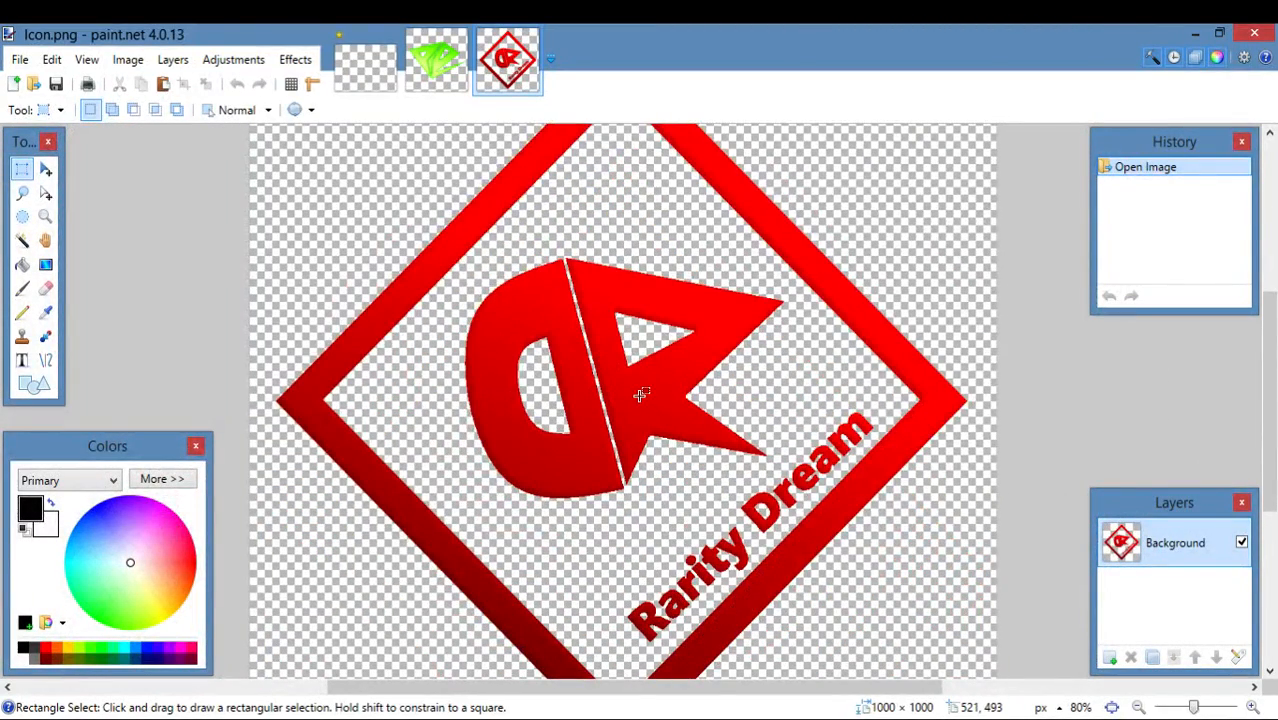
Open dwadwa.png from the Pictures folder and examine the tongue and eyes on the red logo.
left_click(20, 59)
left_click(70, 104)
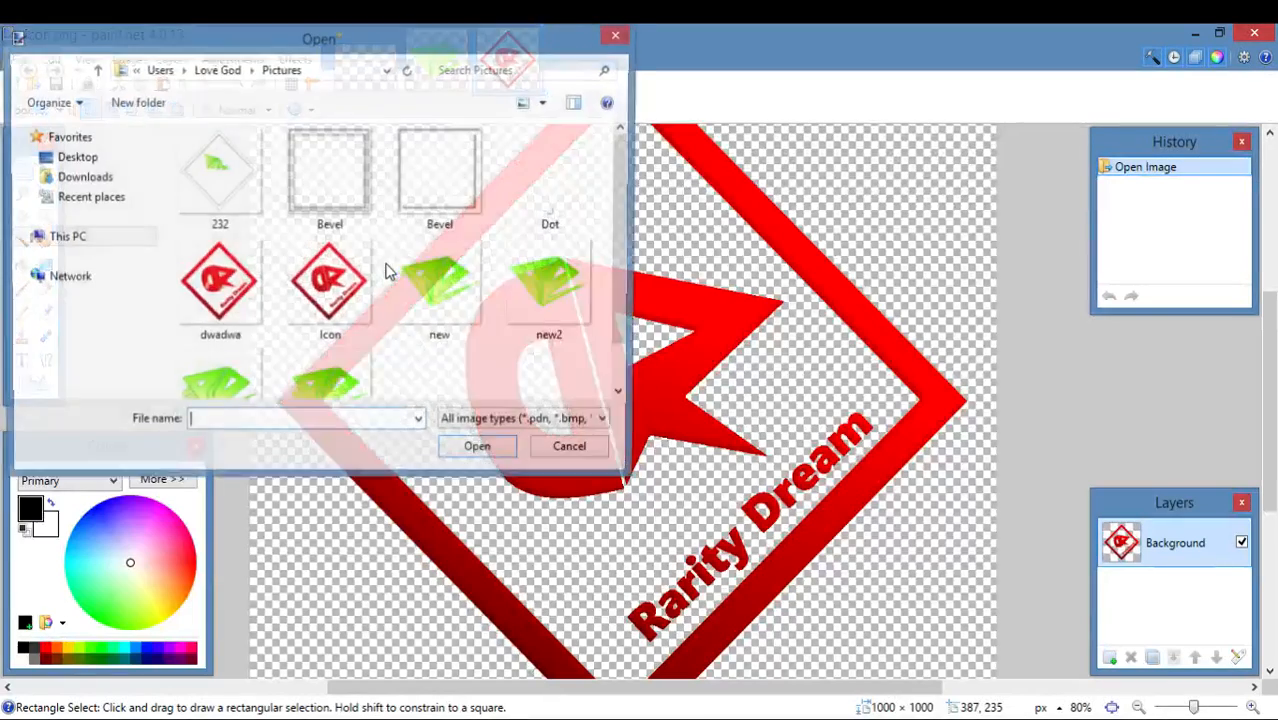
double_click(232, 317)
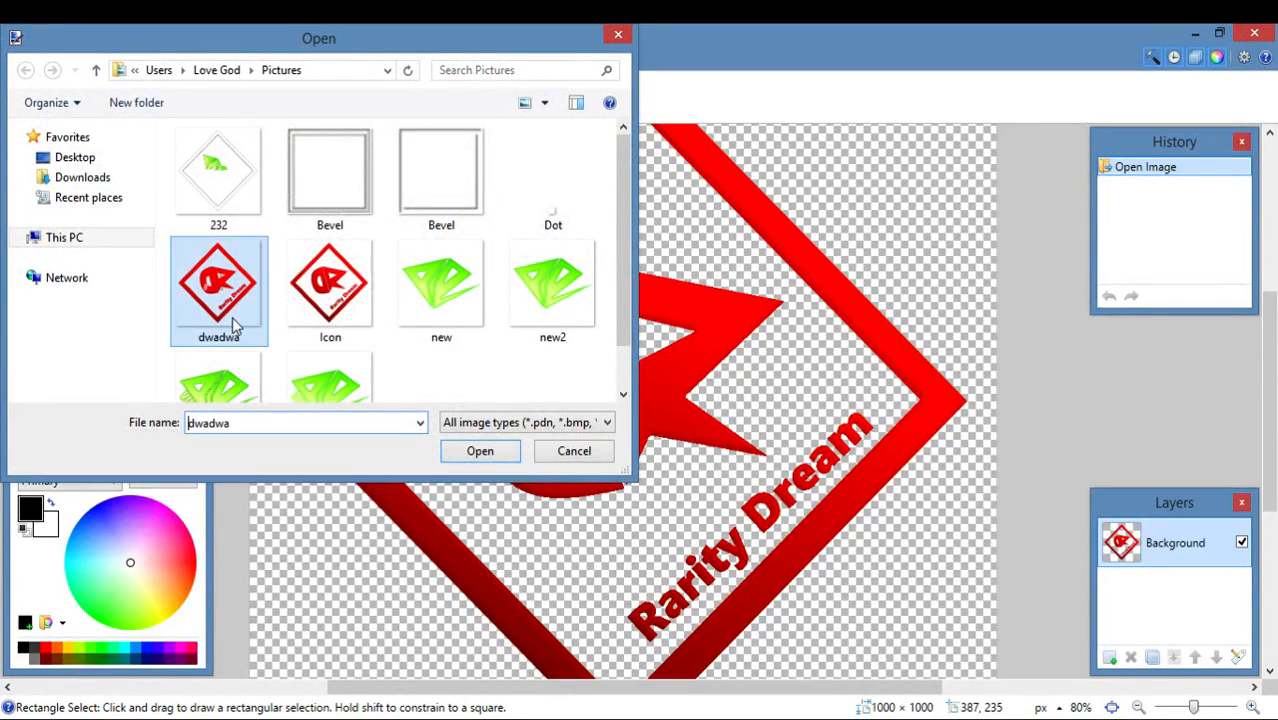
scroll(571, 450, "up", 2)
scroll(479, 374, "up", 1)
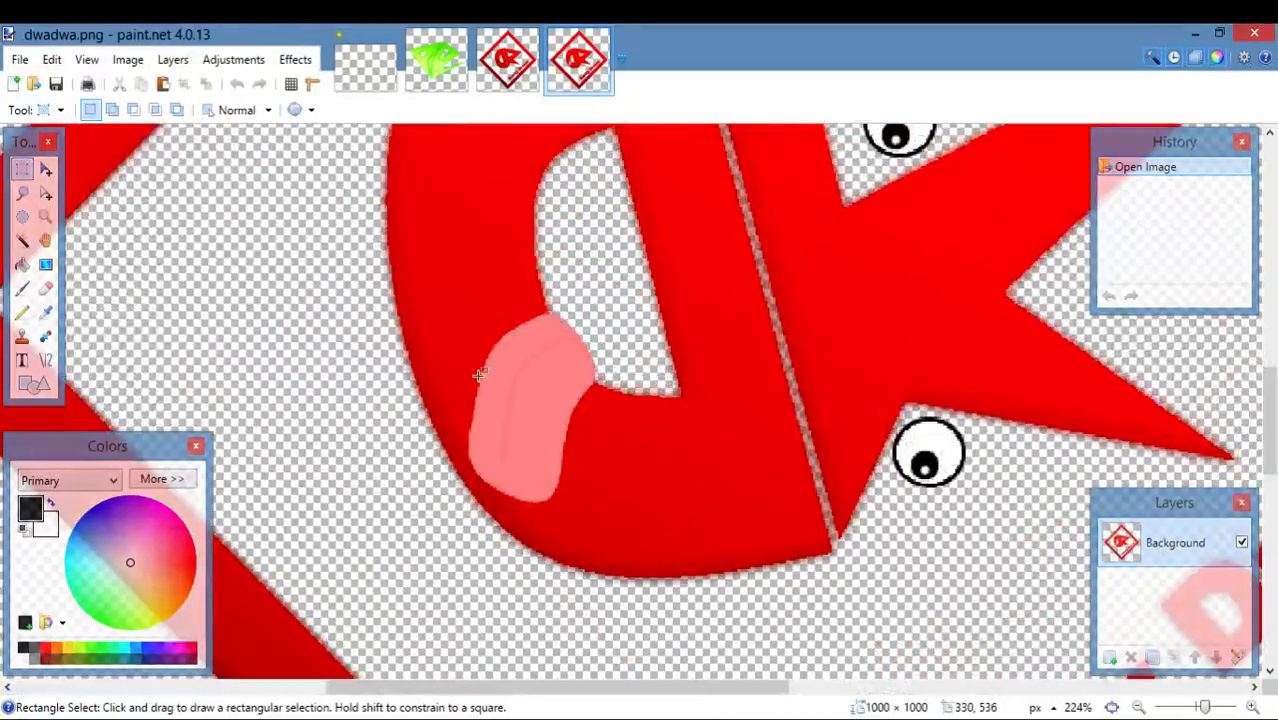
scroll(945, 500, "down", 4)
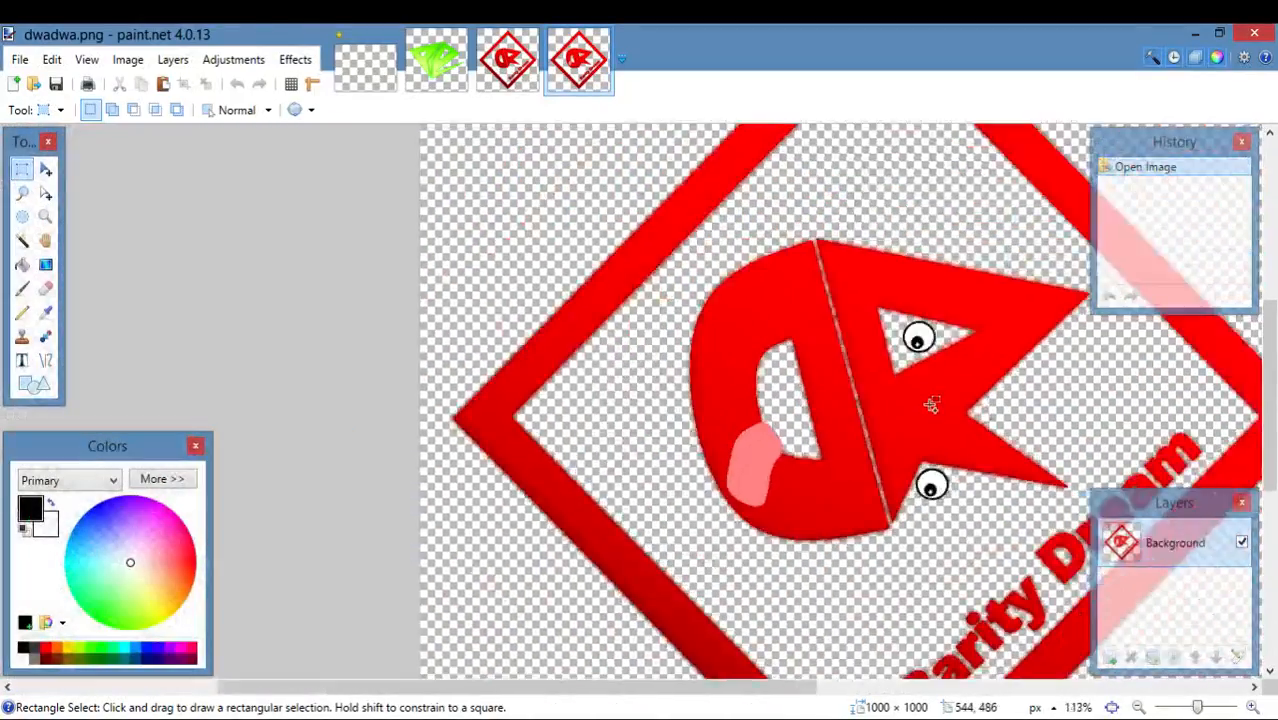
scroll(1036, 447, "up", 4)
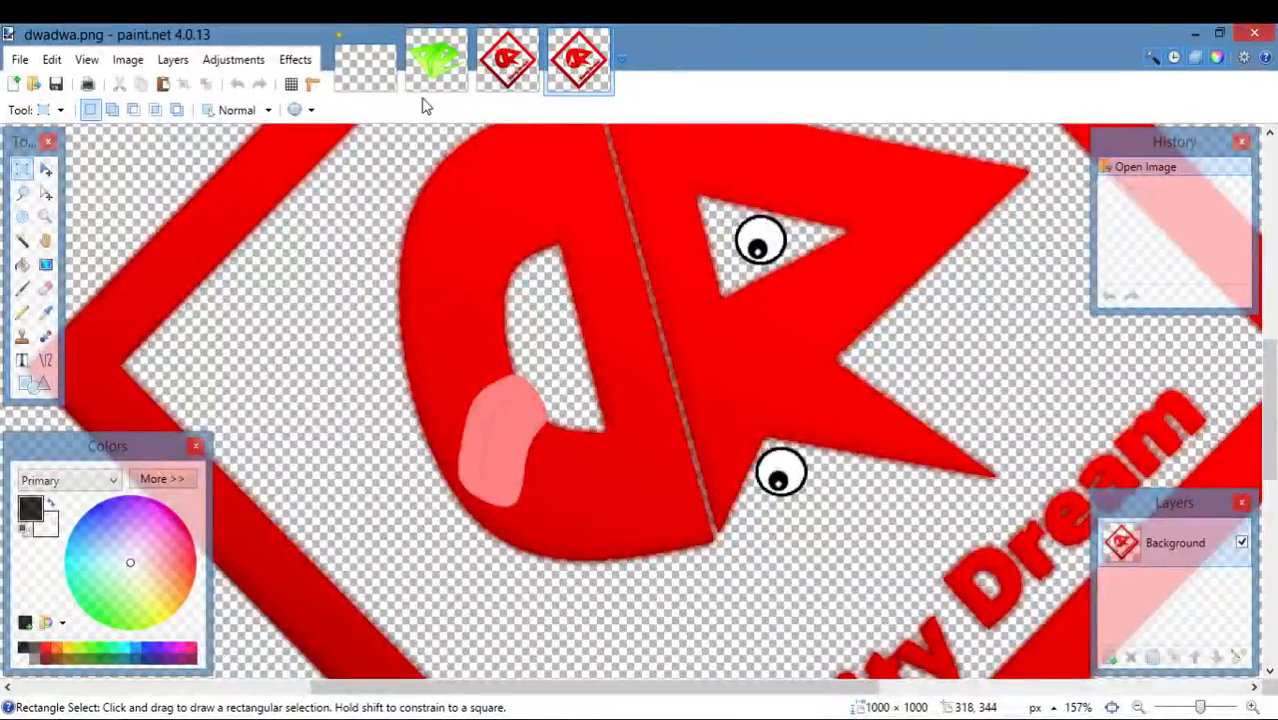
Compare the red logo in Icon.png with the version in dwadwa.png.
left_click(510, 65)
scroll(703, 350, "up", 6)
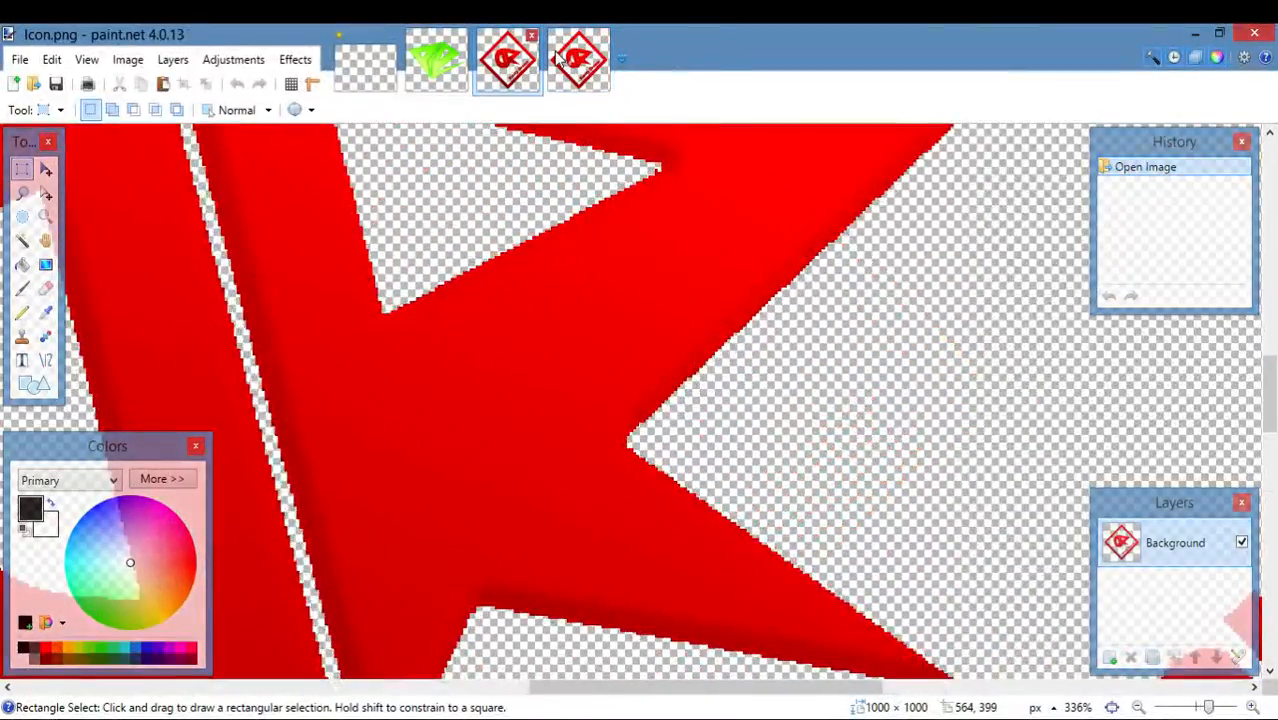
left_click(580, 62)
scroll(756, 328, "down", 3)
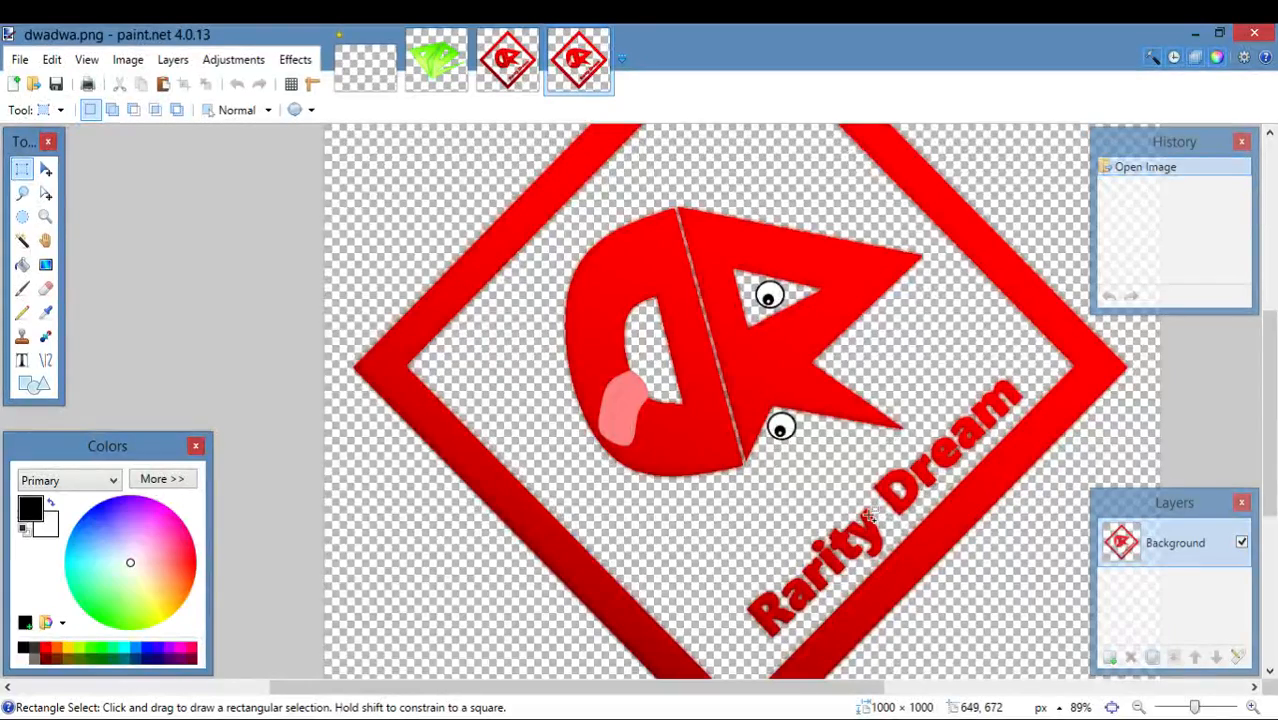
scroll(845, 425, "down", 1)
Close the dwadwa.png, Icon.png and new2.png images, leaving only the untitled image open.
left_click(602, 37)
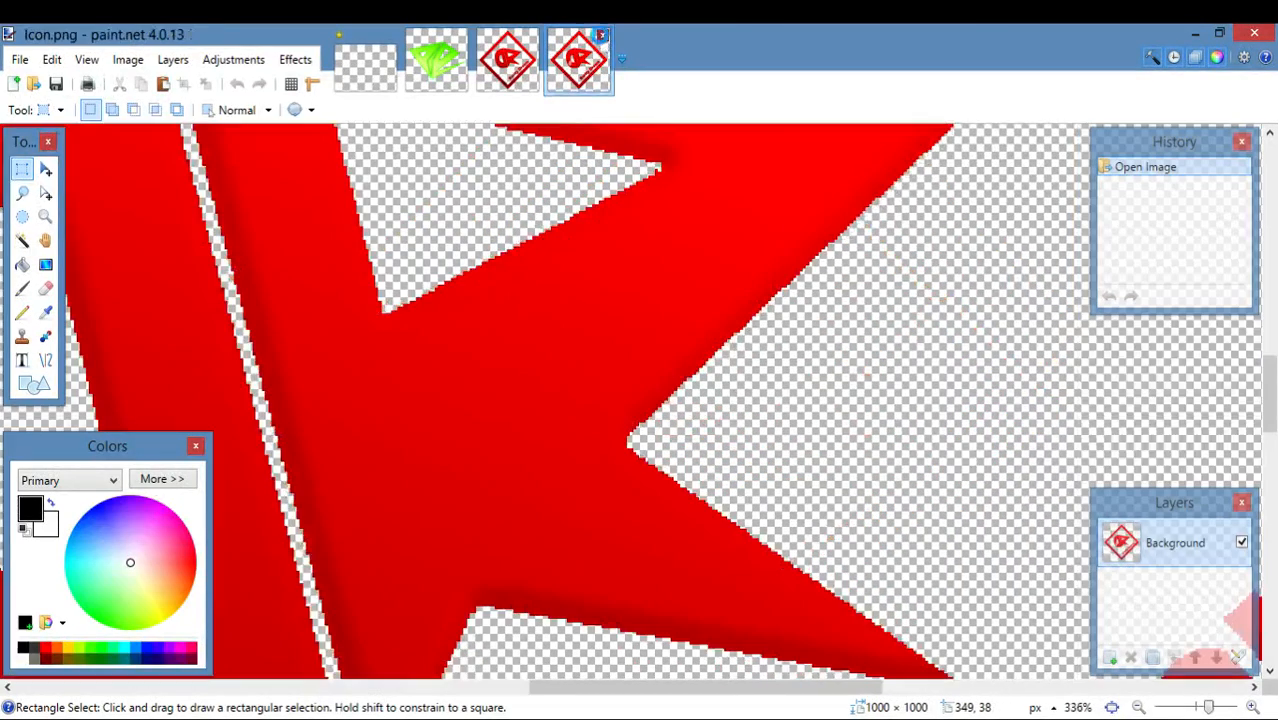
left_click(532, 37)
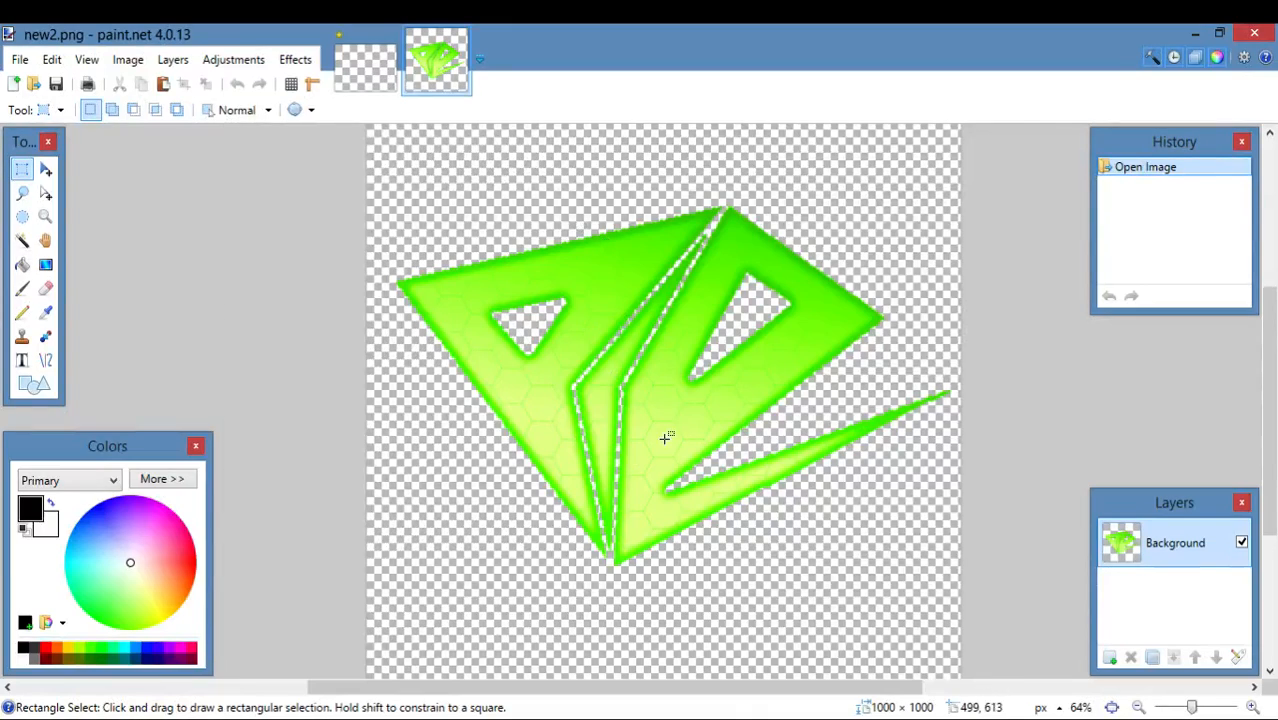
scroll(666, 437, "up", 1)
scroll(727, 498, "down", 2)
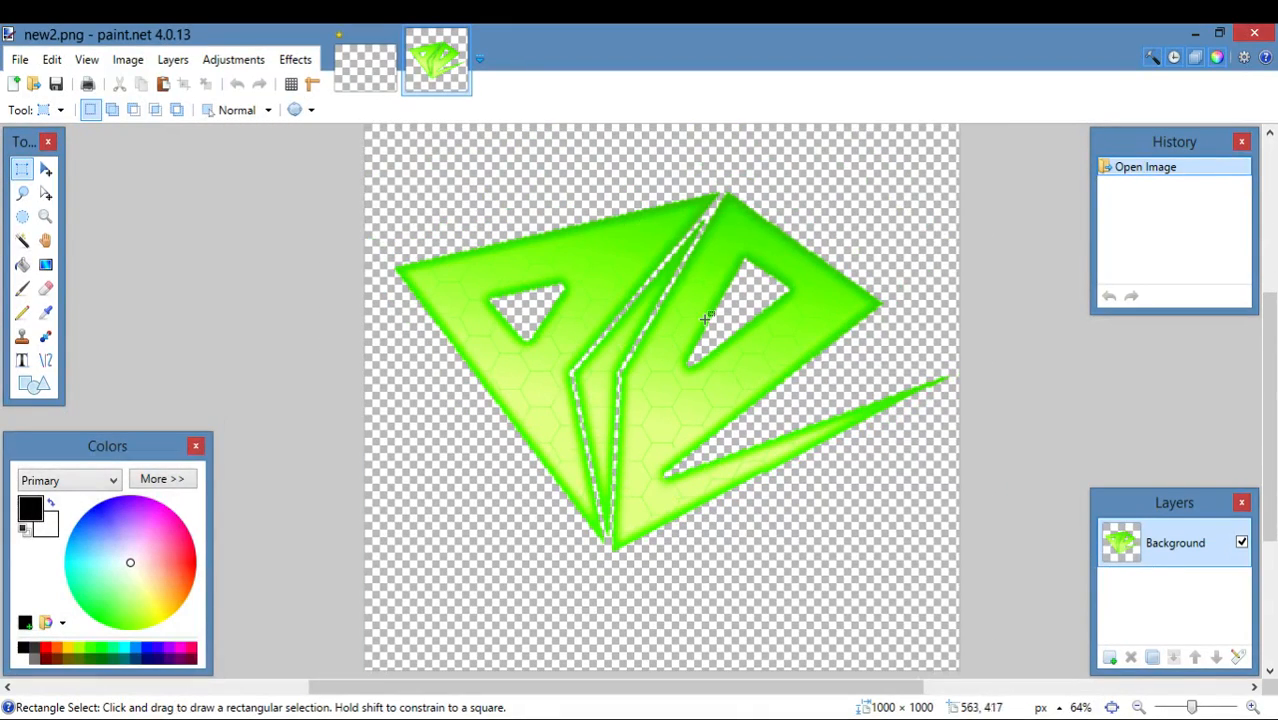
mouse_move(435, 50)
left_click(460, 37)
Open new3.png from the Pictures folder to view the green logo with added lettering, and close it again.
left_click(20, 59)
left_click(45, 100)
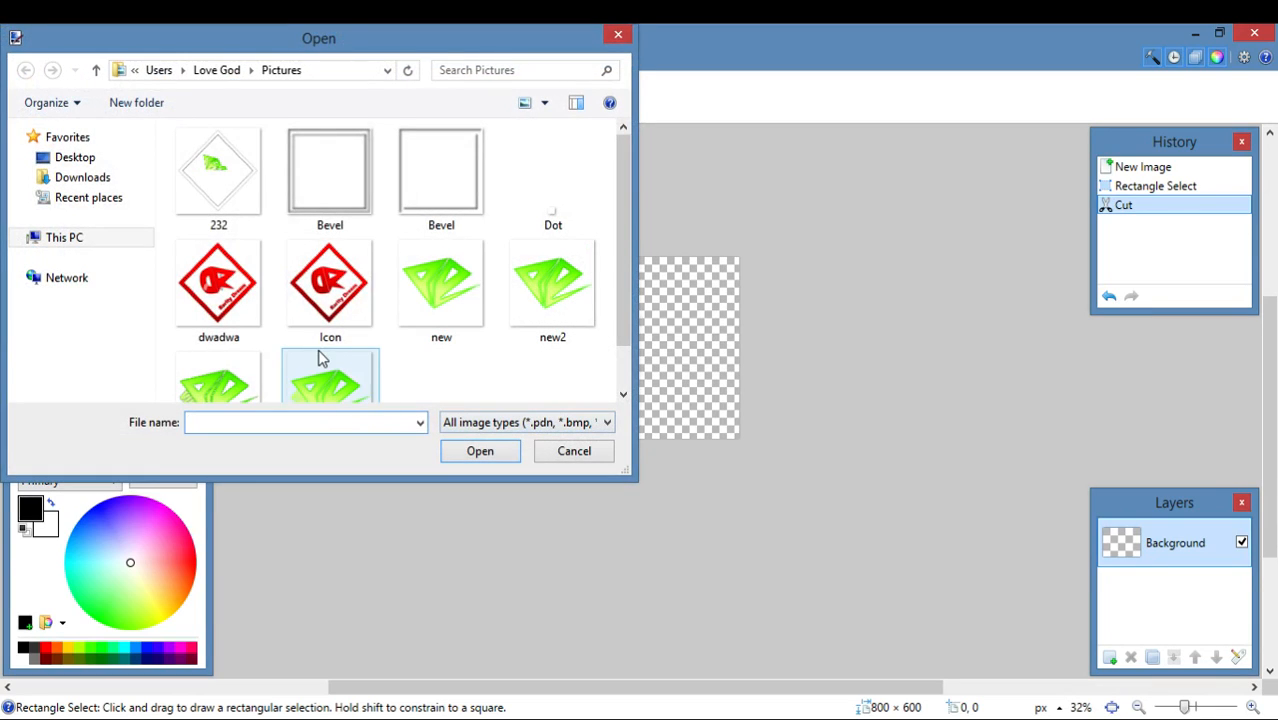
left_click(320, 358)
double_click(316, 350)
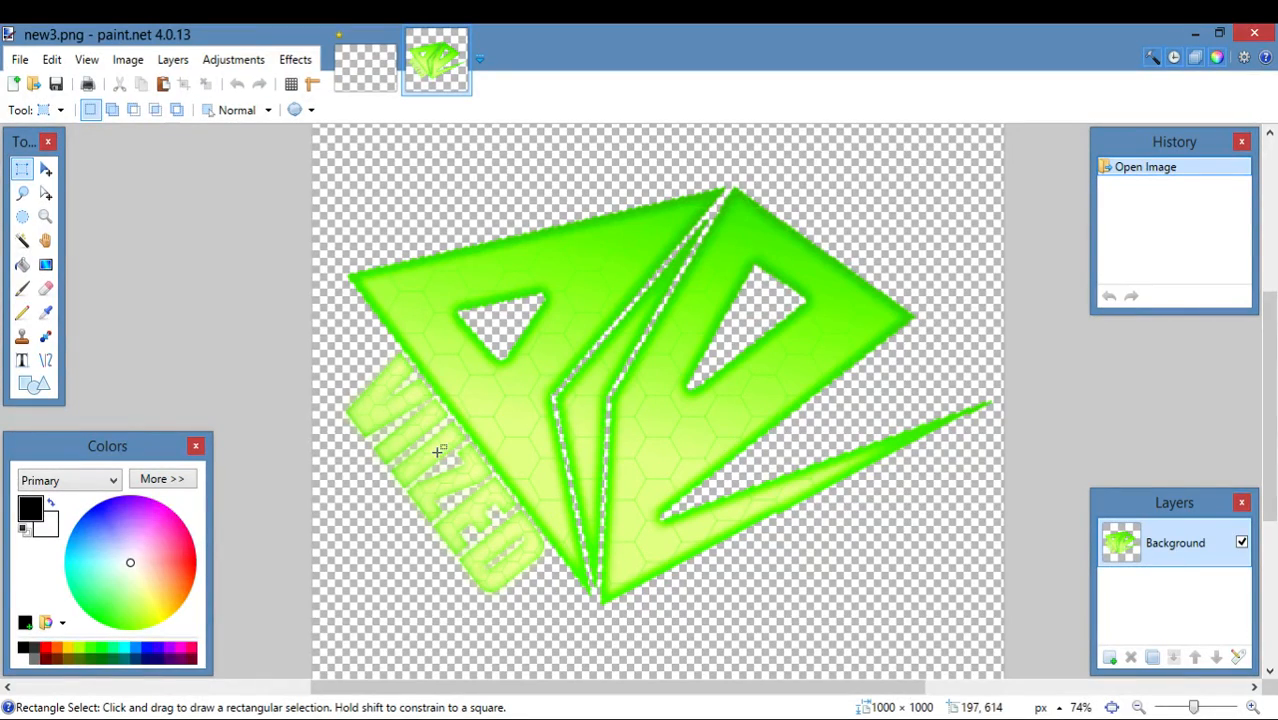
left_click(460, 36)
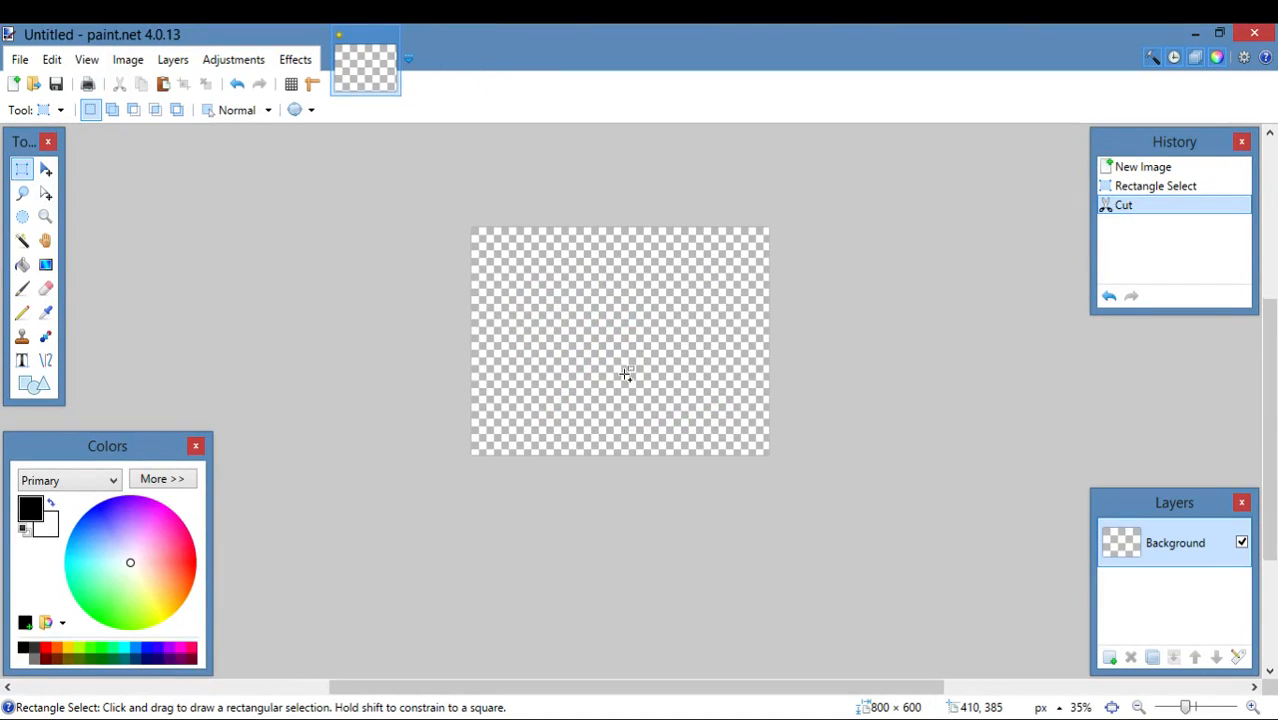
scroll(625, 374, "up", 3)
Switch to Chrome and examine the Megalo Effects Plugin Pack's download details, number of effects and RAM note.
mouse_move(148, 718)
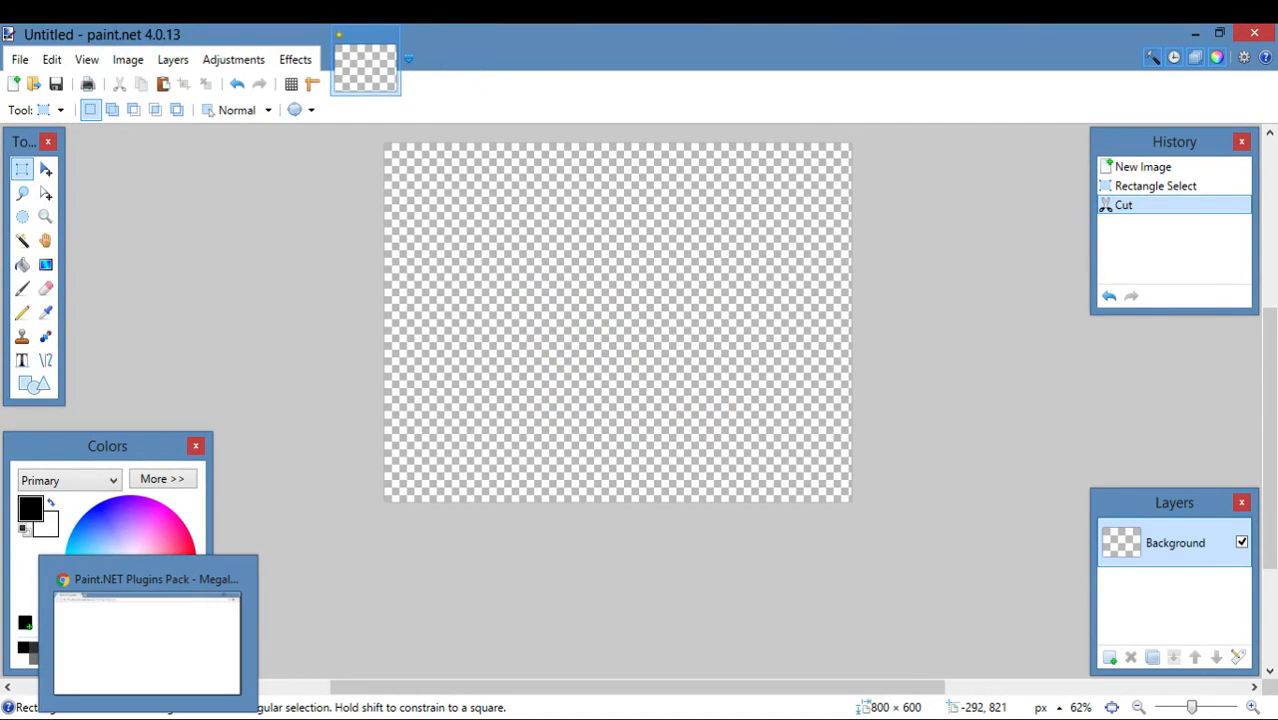
left_click(148, 718)
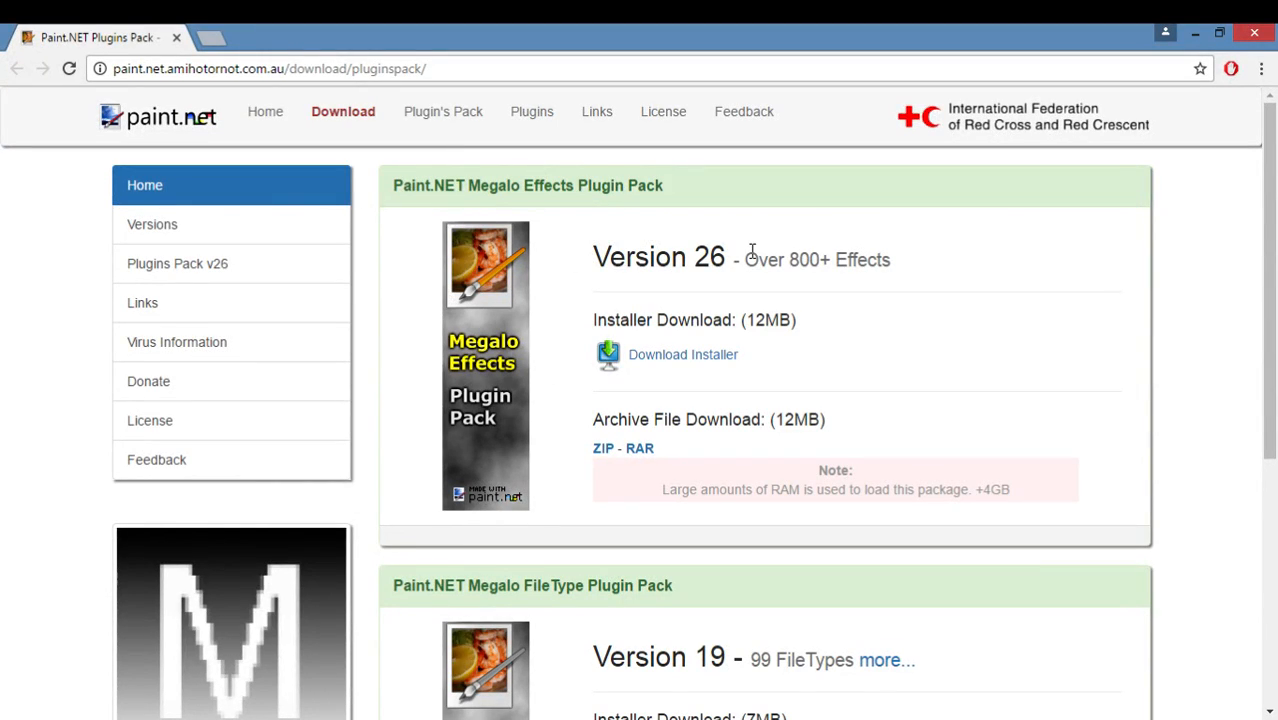
left_click(455, 67)
left_click(973, 352)
left_click_drag(787, 258, 836, 260)
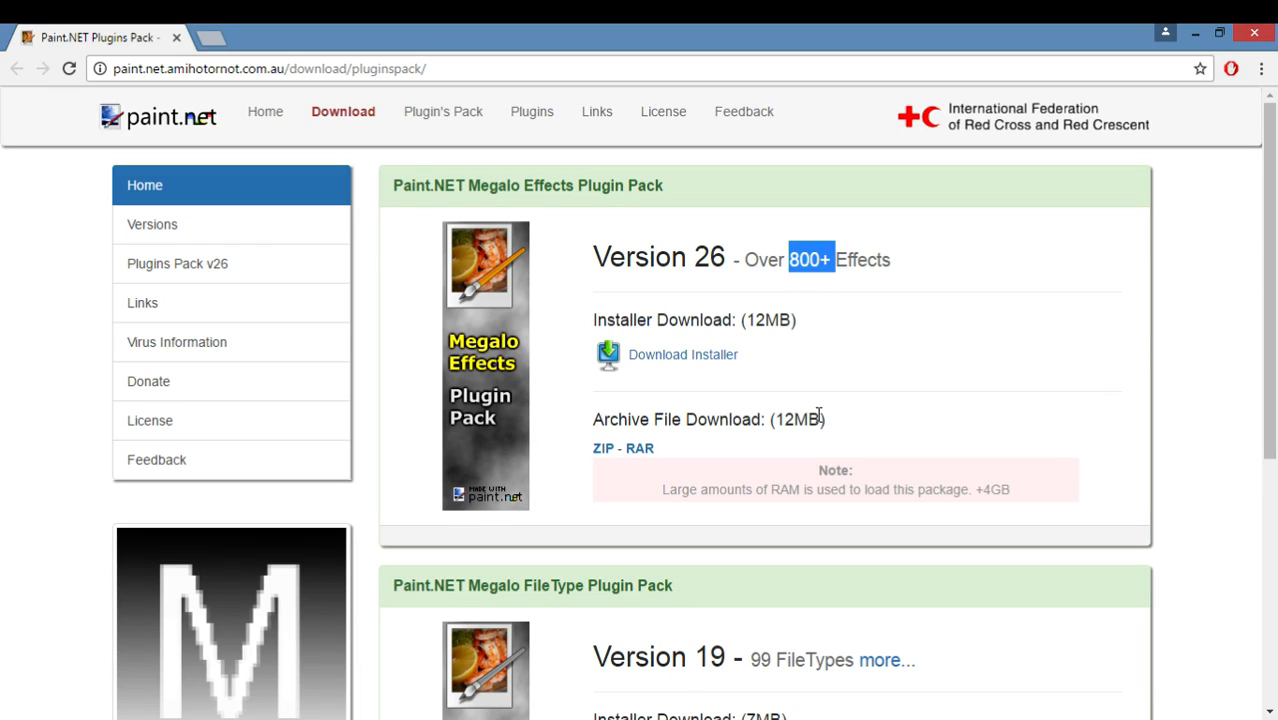
left_click_drag(663, 494, 723, 490)
left_click(697, 490)
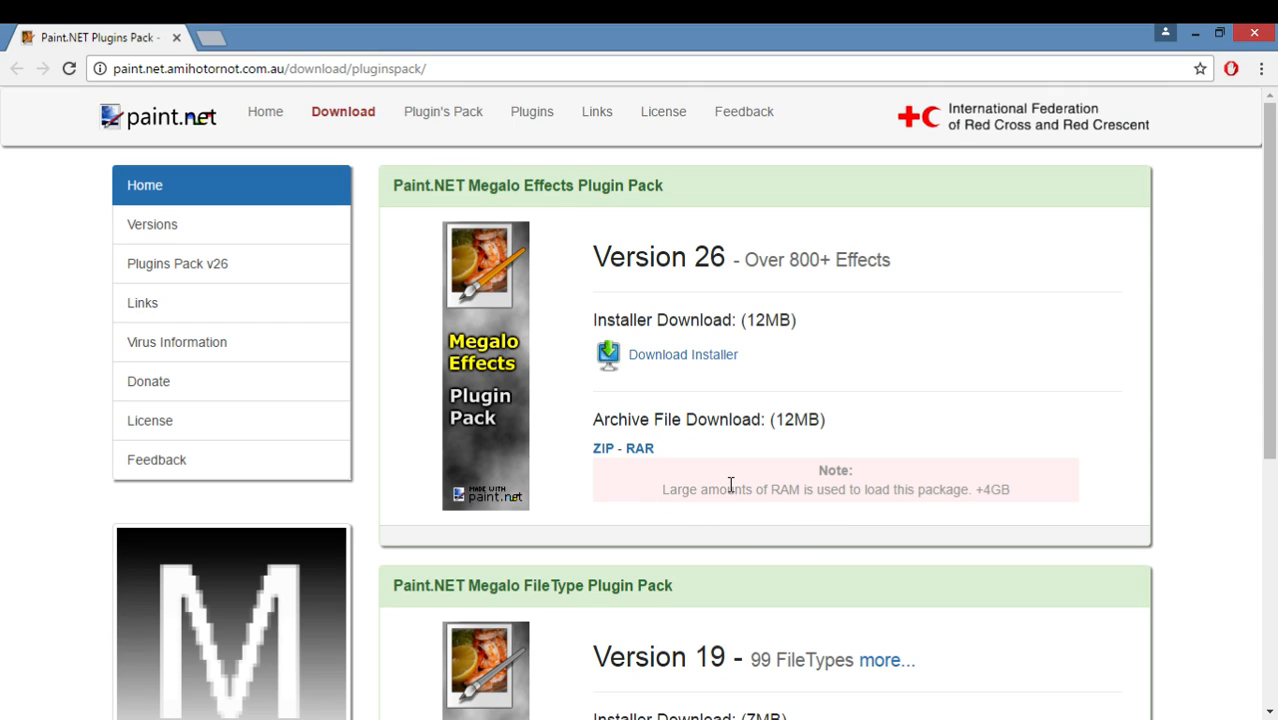
left_click_drag(1012, 492, 978, 497)
left_click(1060, 480)
left_click(1011, 492)
left_click_drag(788, 262, 822, 261)
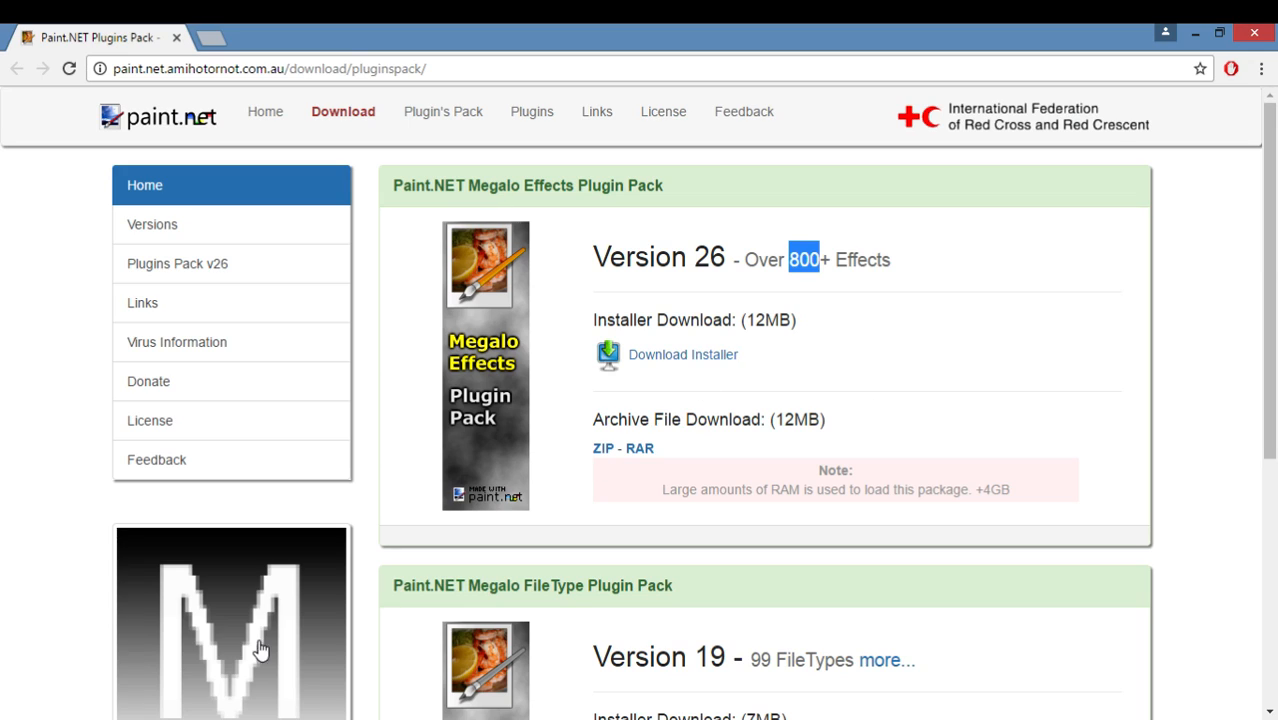
Switch from the plugin download page back to the untitled image in paint.net.
mouse_move(322, 719)
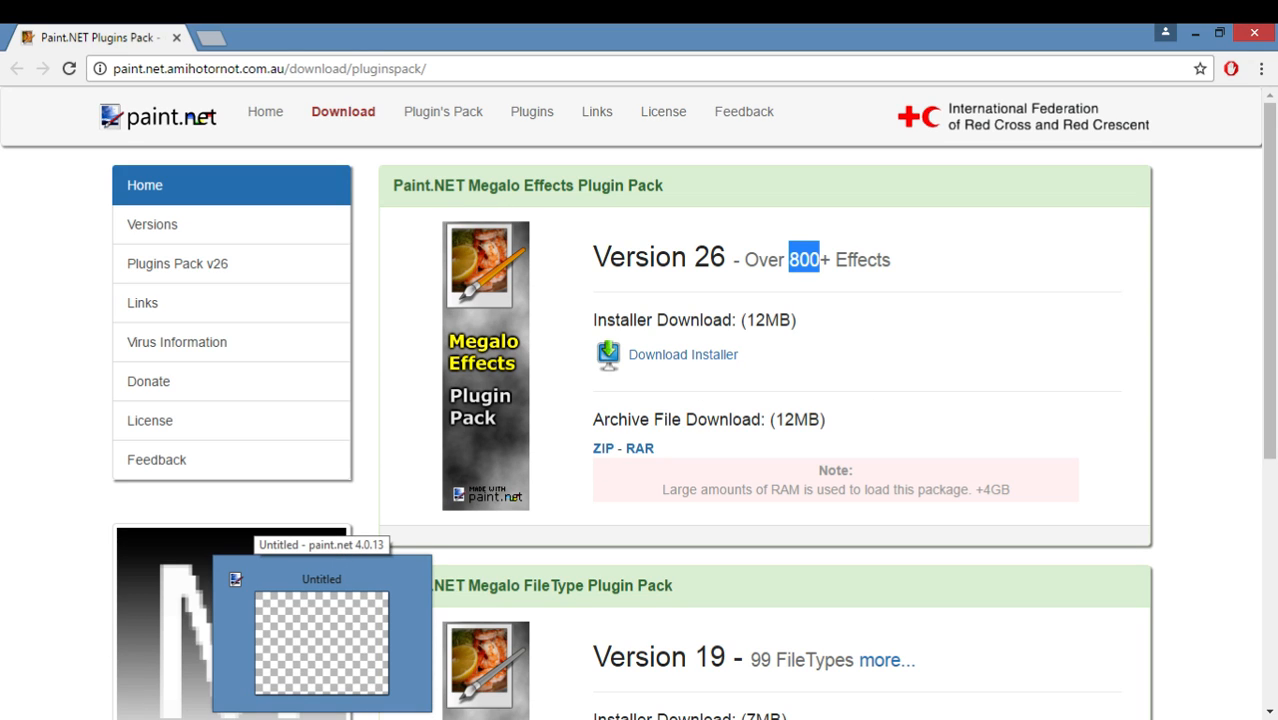
left_click(322, 718)
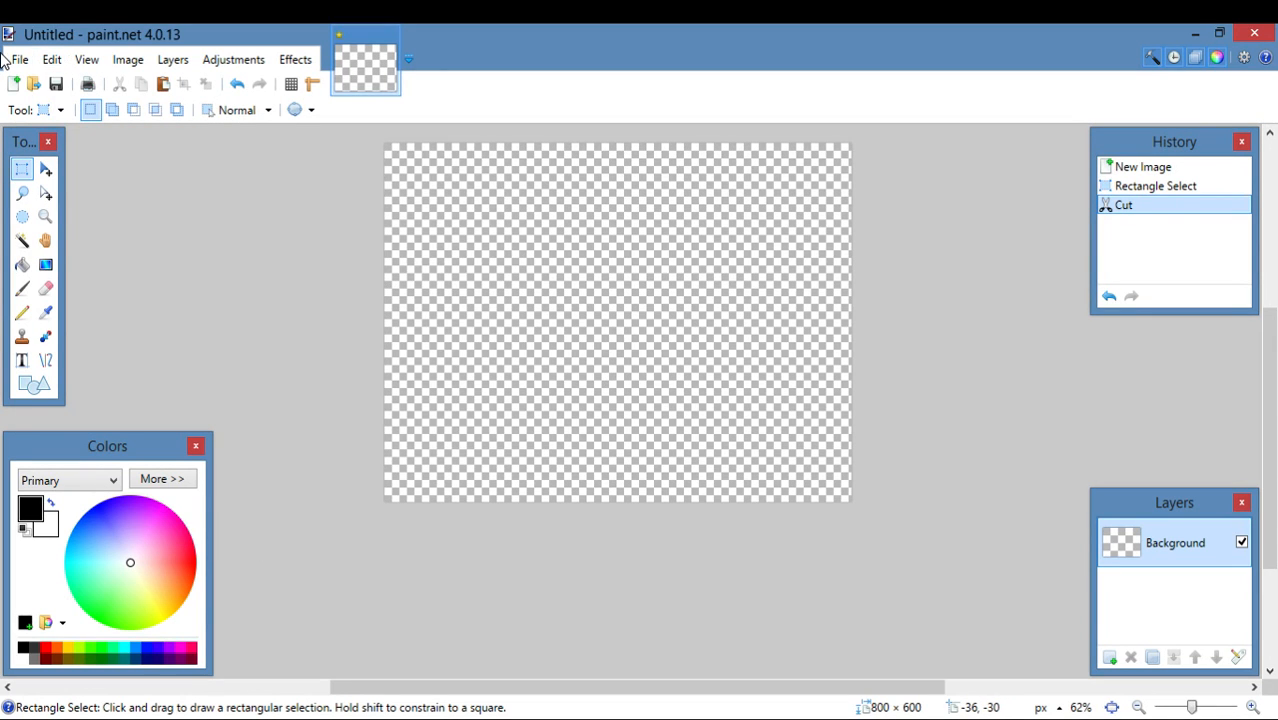
left_click(245, 719)
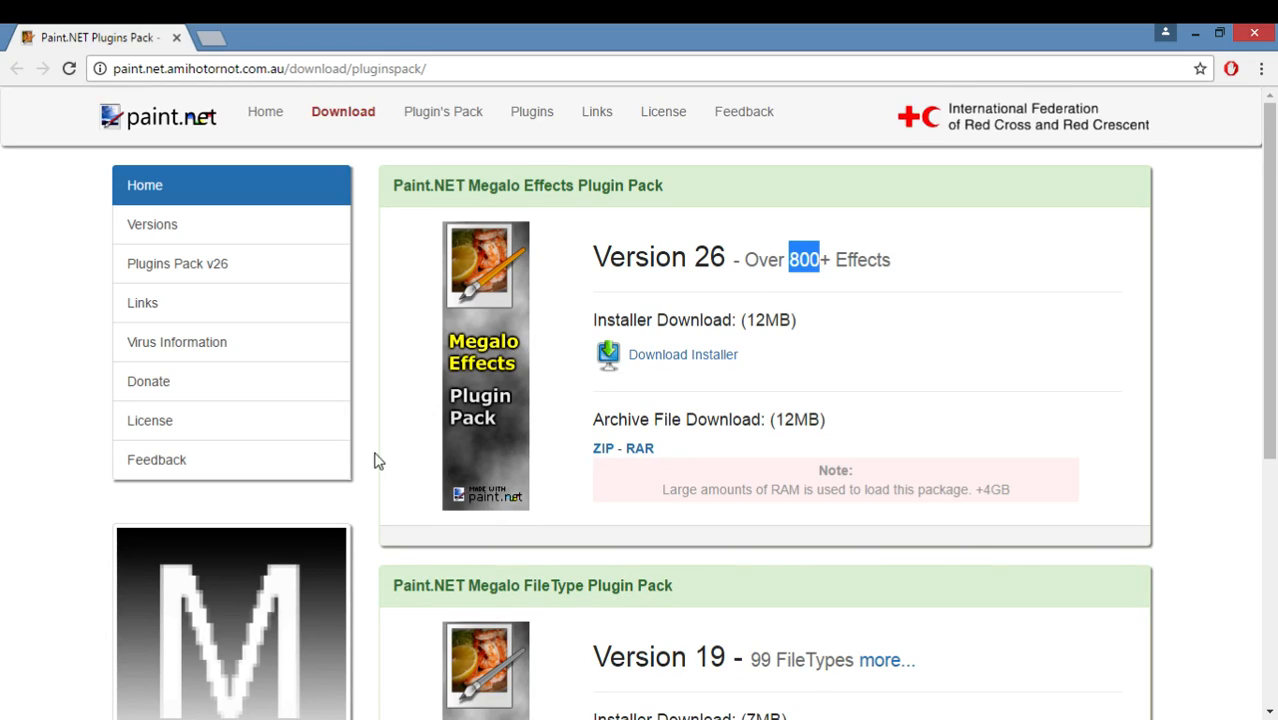
left_click(290, 719)
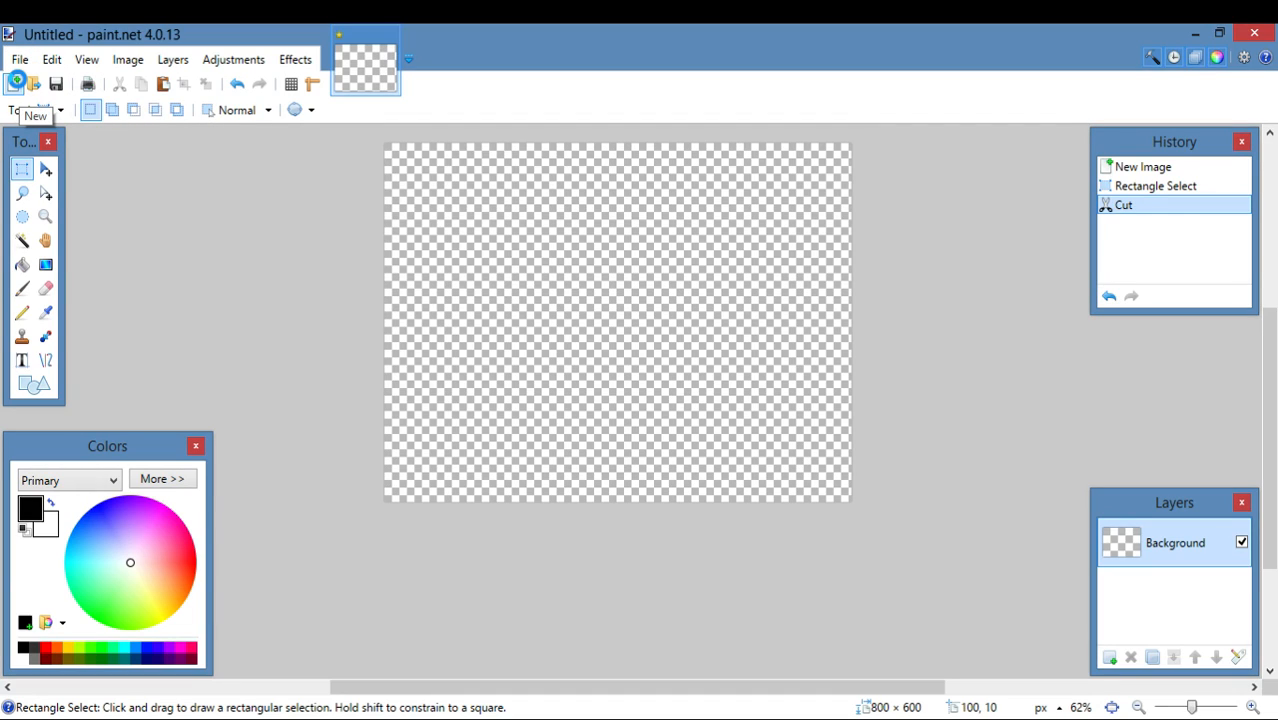
Create a new blank image 1000 pixels wide and 1000 pixels high.
left_click(14, 83)
type("1")
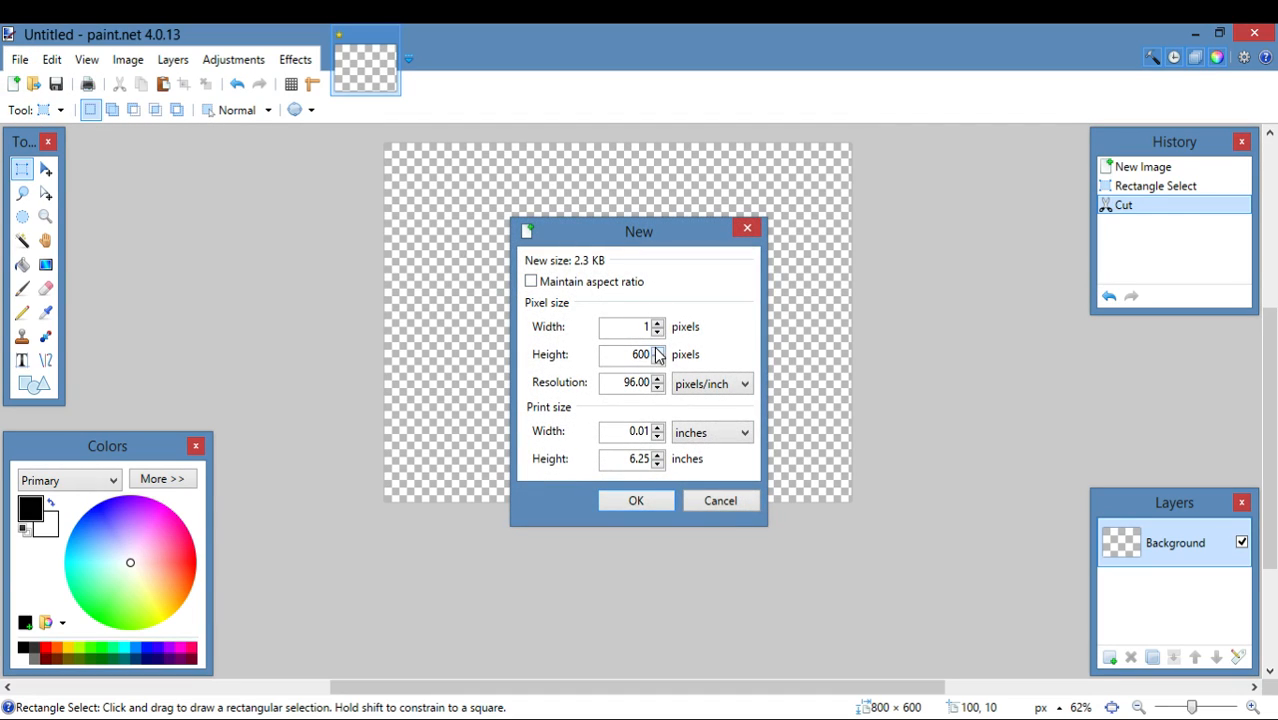
type("000")
double_click(619, 357)
type("1000")
left_click(640, 500)
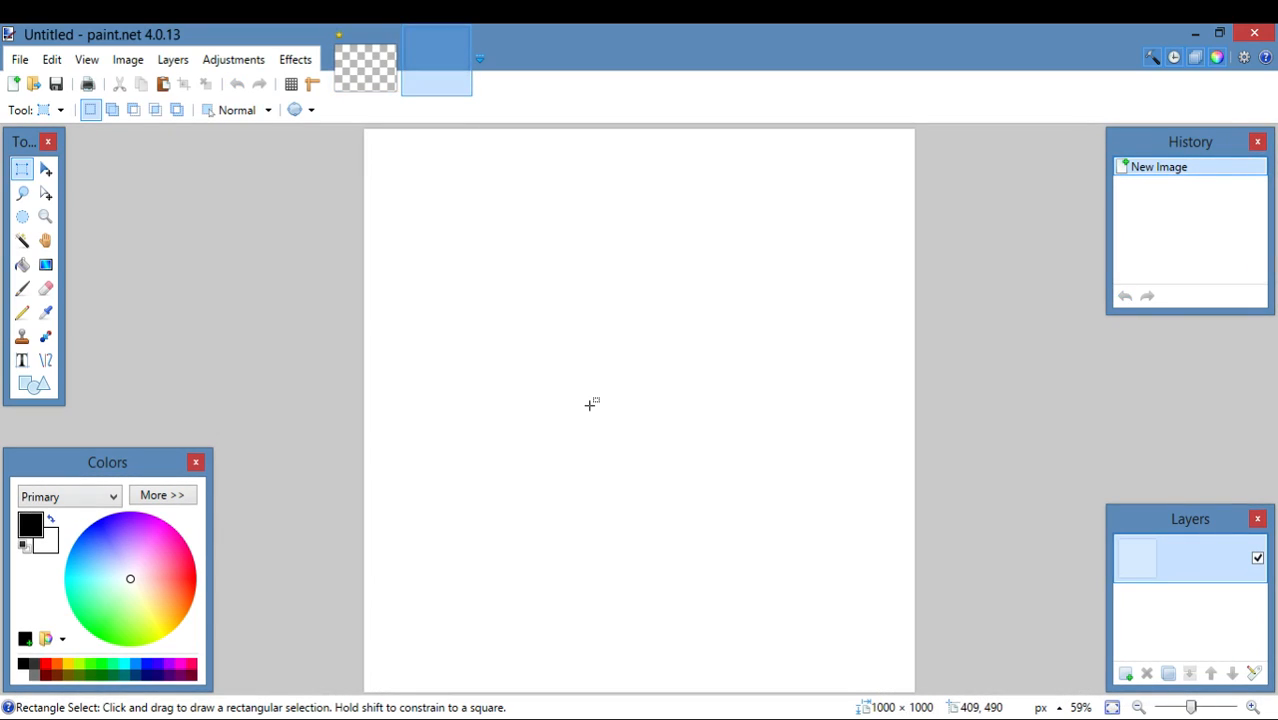
Select the entire white background with the Magic Wand and cut it to make the canvas transparent.
left_click(22, 240)
left_click(588, 357)
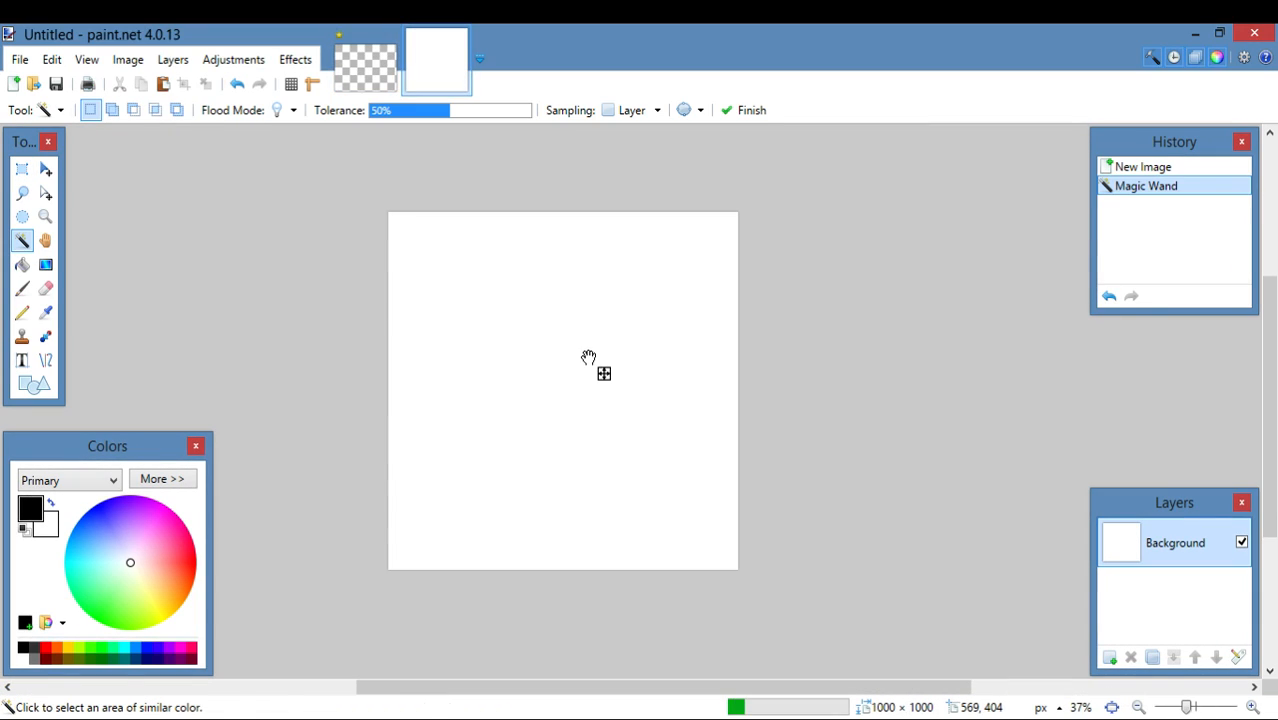
key("ctrl+x")
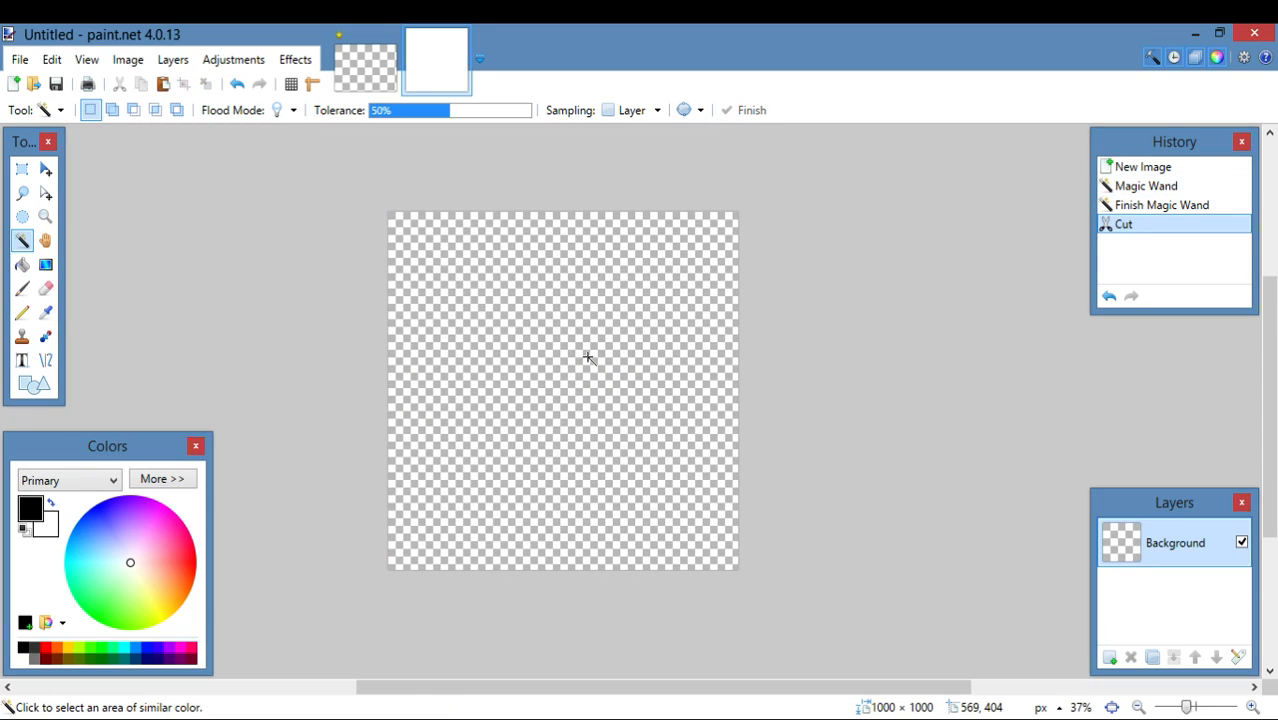
scroll(582, 328, "up", 3)
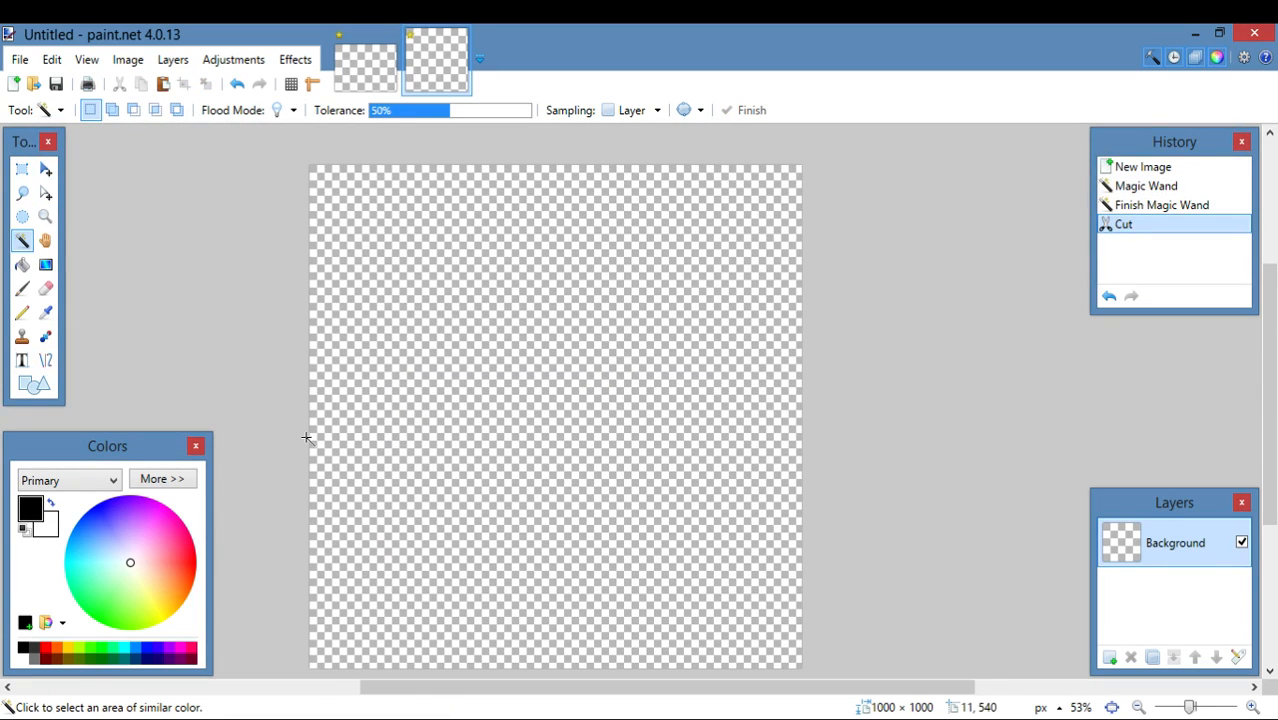
Switch to Open Broadcaster Software to check the recording status, and return to paint.net.
left_click(262, 718)
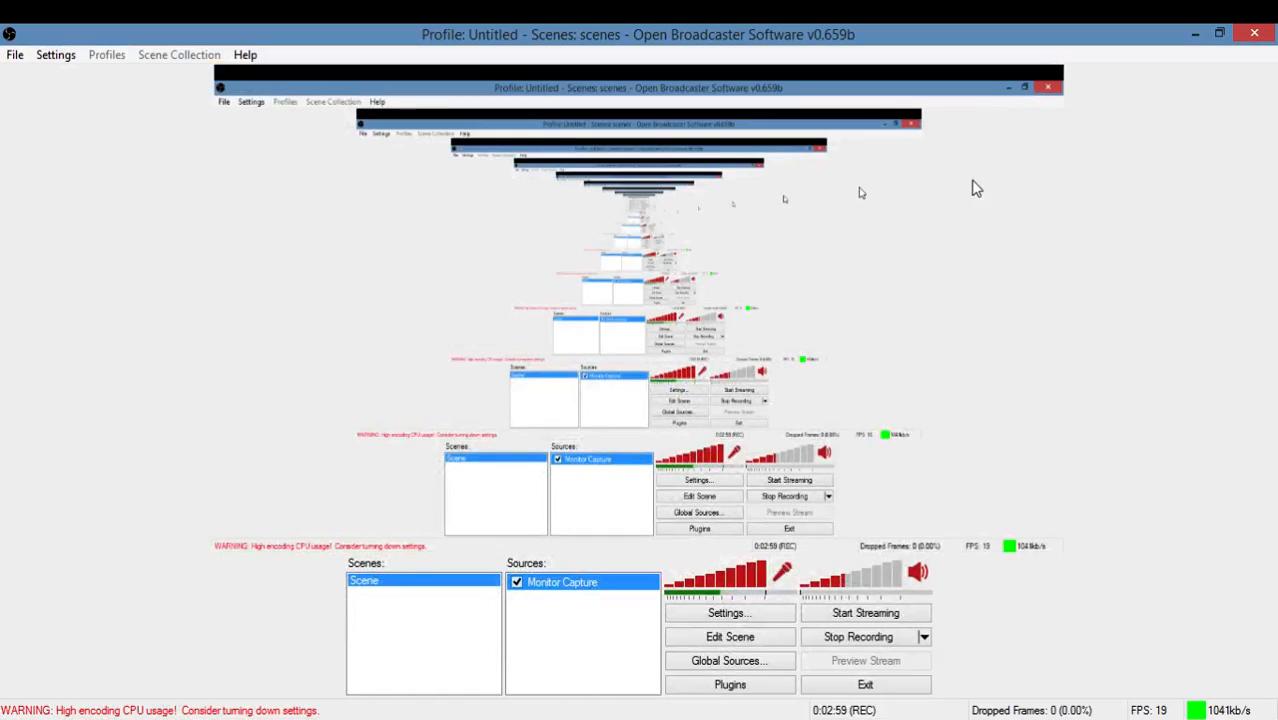
left_click(1195, 33)
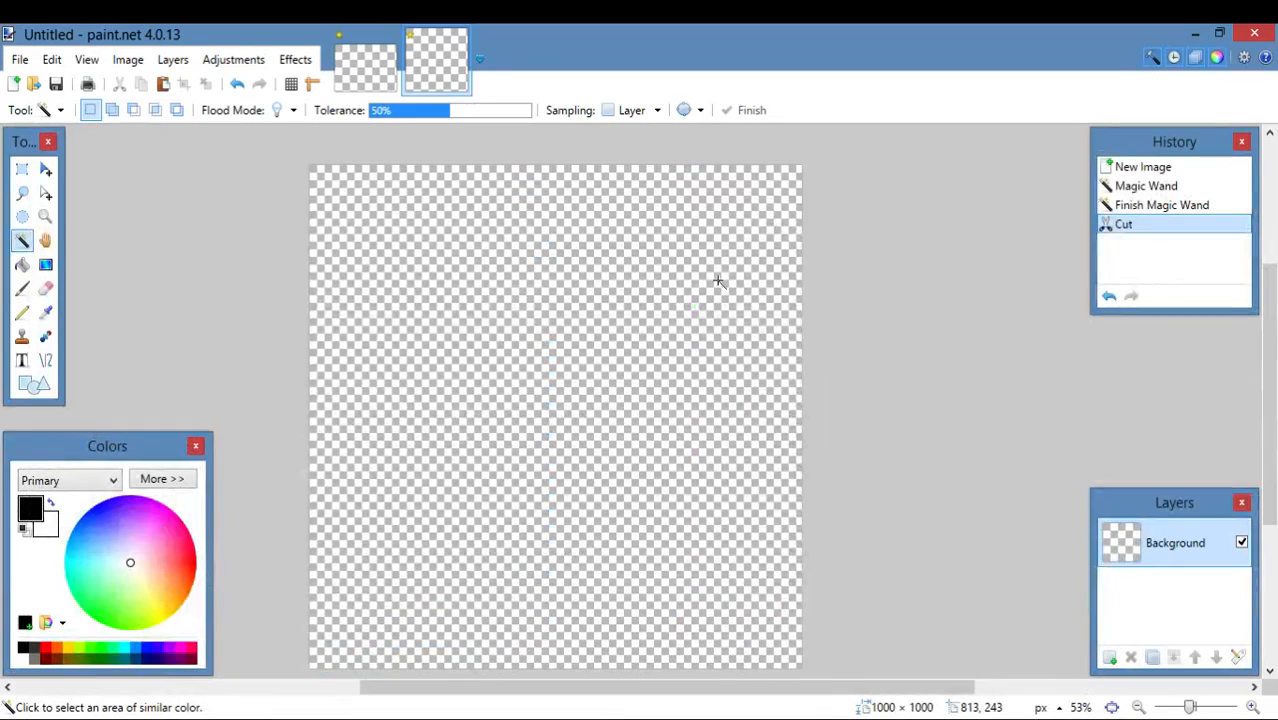
Activate the Line / Curve tool for drawing on the transparent canvas.
key("s")
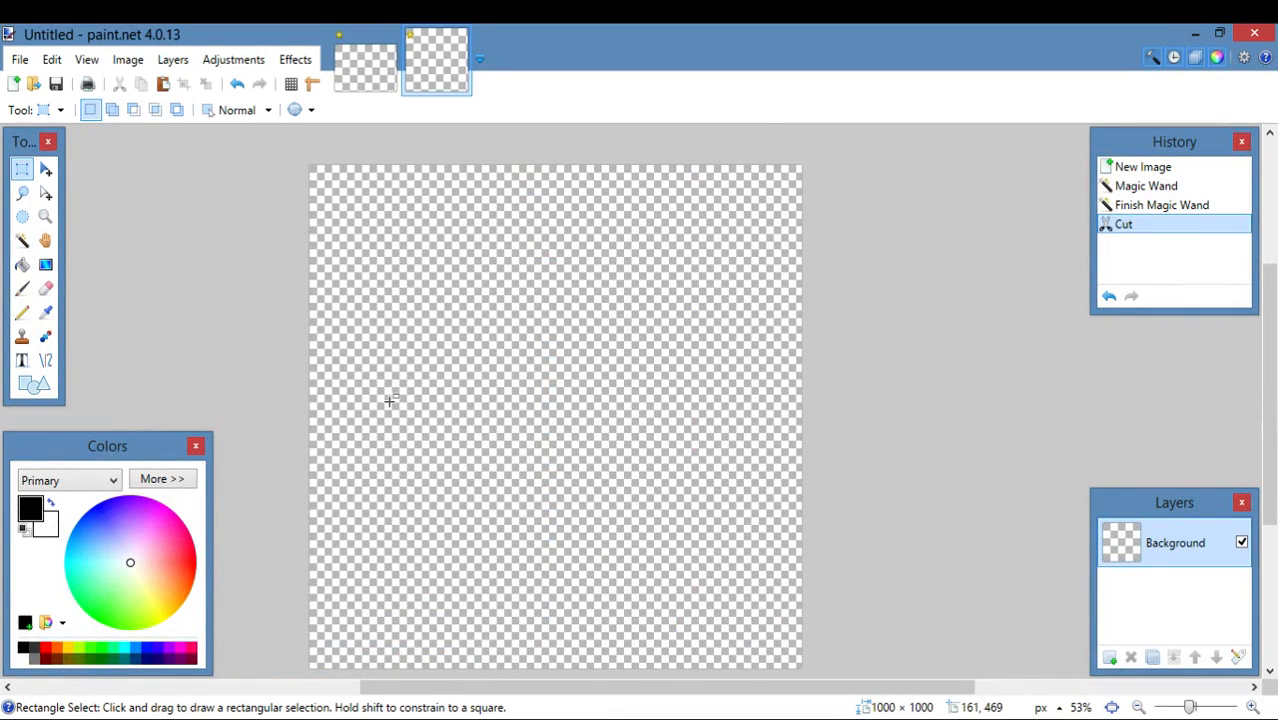
left_click(45, 362)
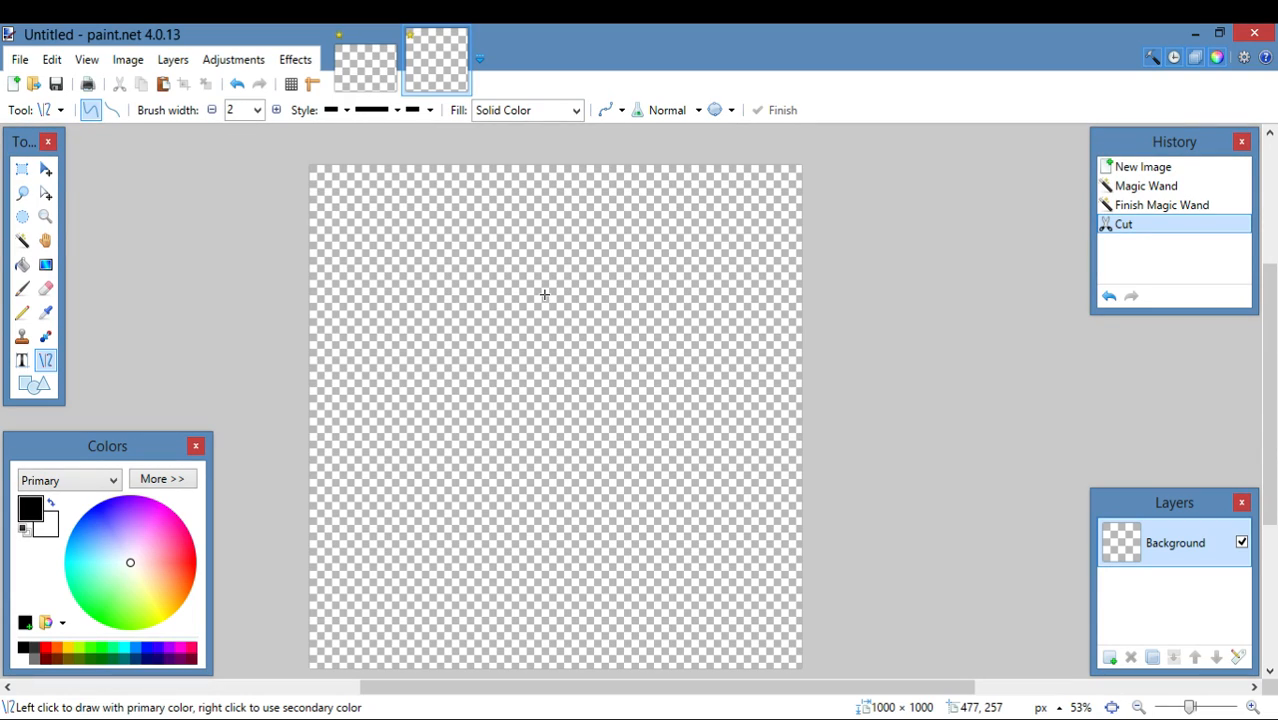
scroll(505, 382, "up", 3)
scroll(505, 366, "down", 3)
scroll(503, 367, "down", 1)
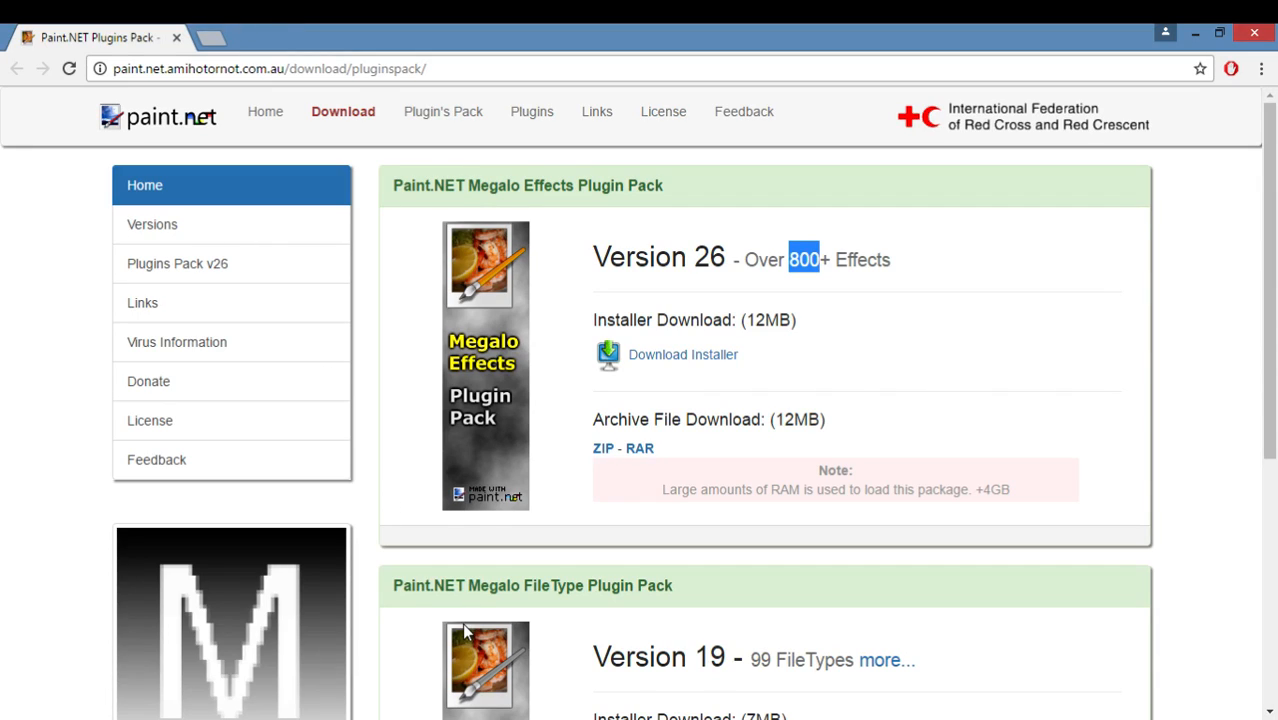
Return from the browser to paint.net and close the 800 × 600 untitled image, keeping the 1000 × 1000 one.
mouse_move(371, 697)
mouse_move(391, 677)
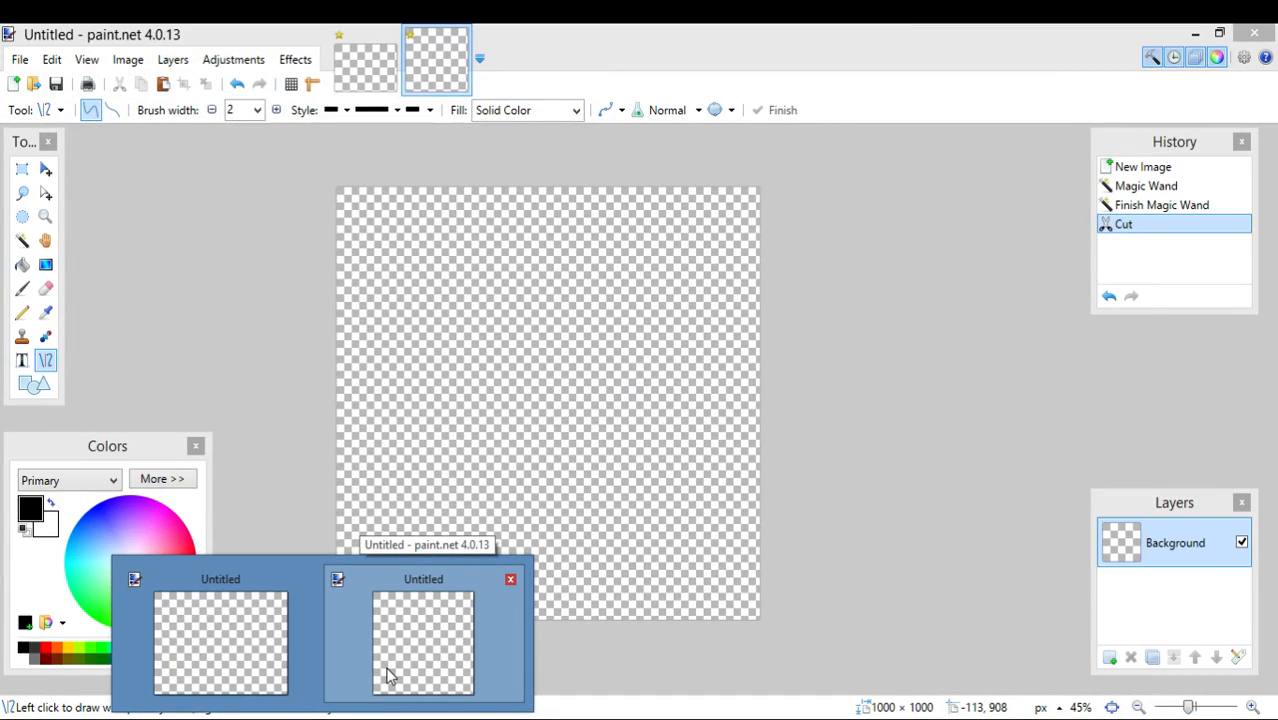
left_click(309, 581)
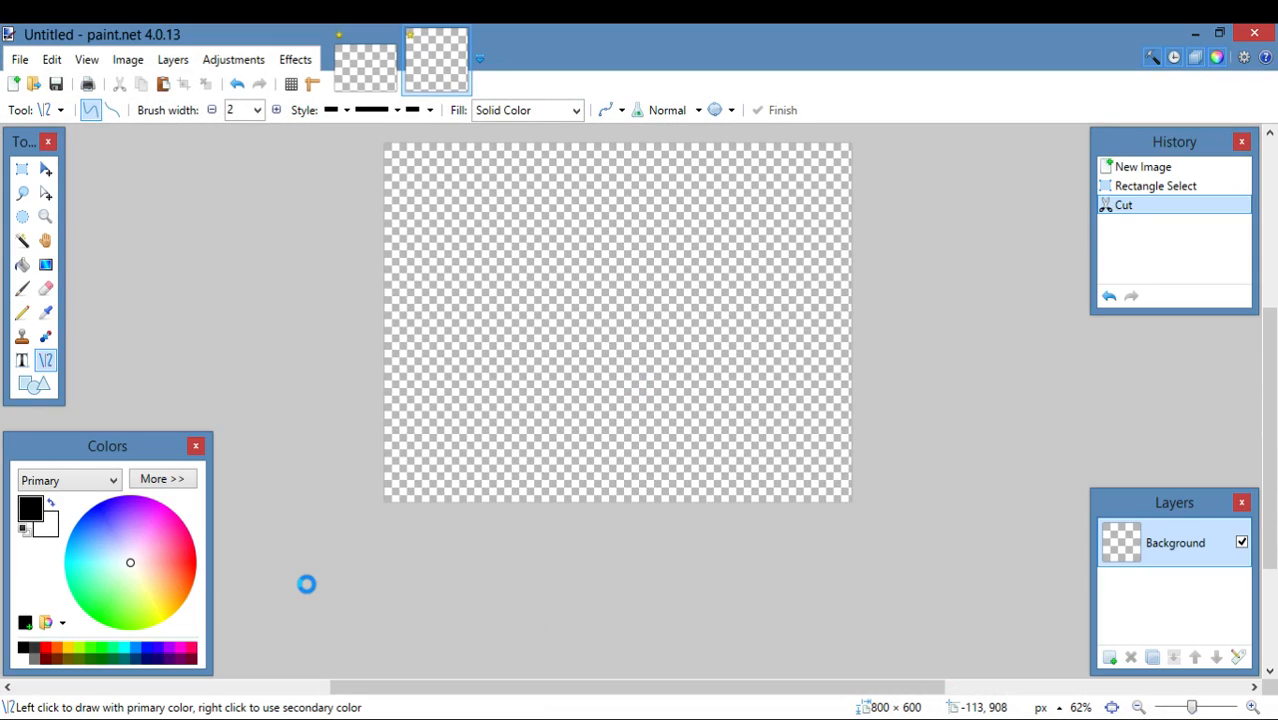
left_click(587, 495)
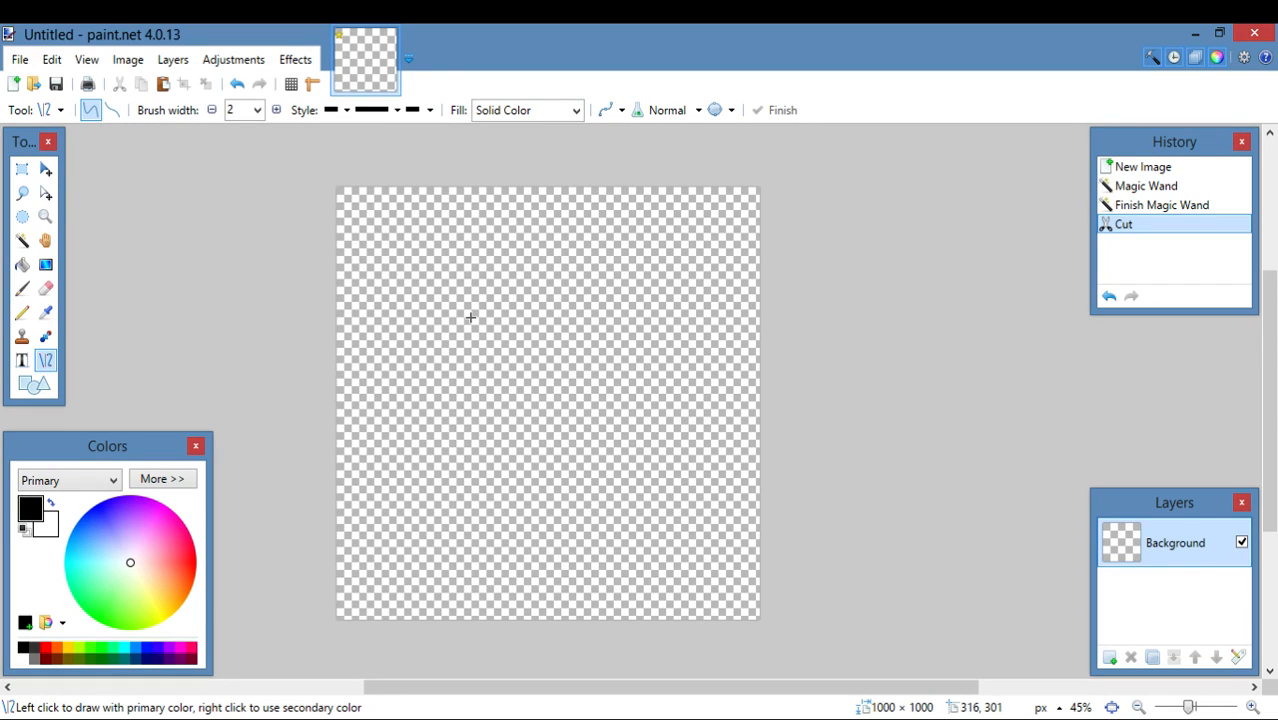
Draw a steep line about 646 pixels long down the canvas and a slightly sloping line rightward from its upper end.
scroll(466, 351, "up", 3, "ctrl")
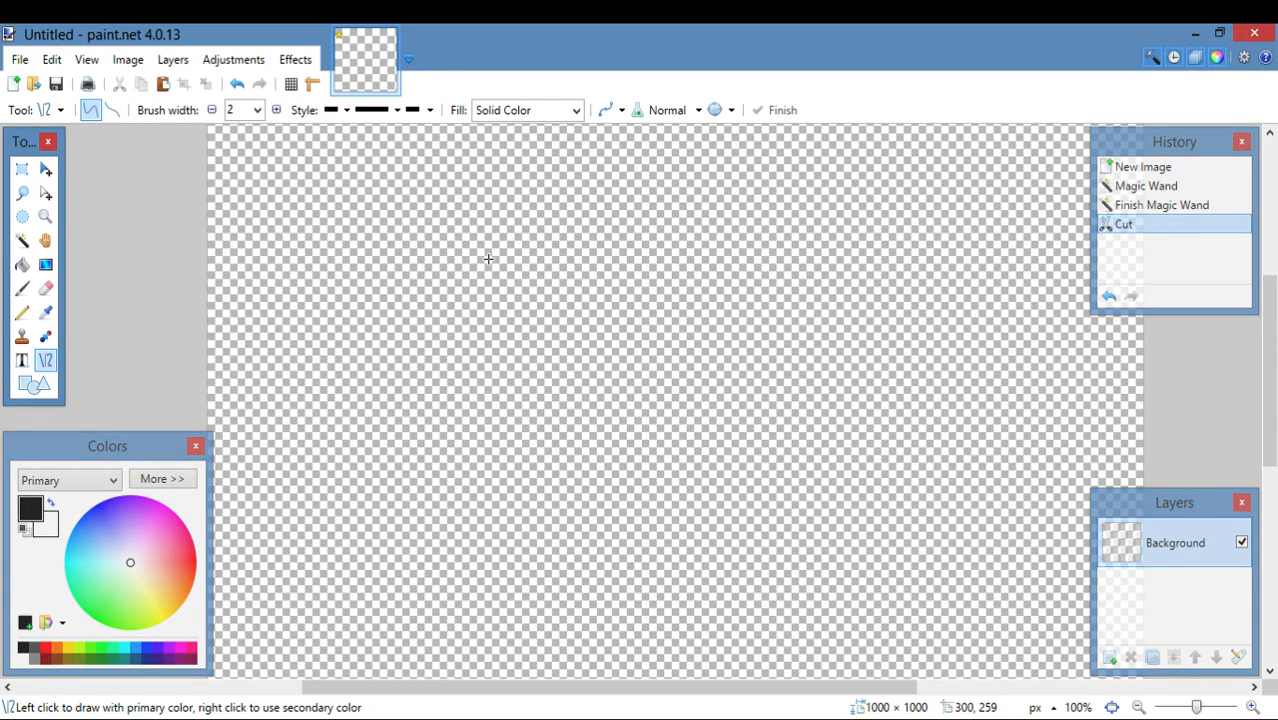
scroll(492, 272, "down", 2, "ctrl")
scroll(505, 300, "up", 1, "ctrl")
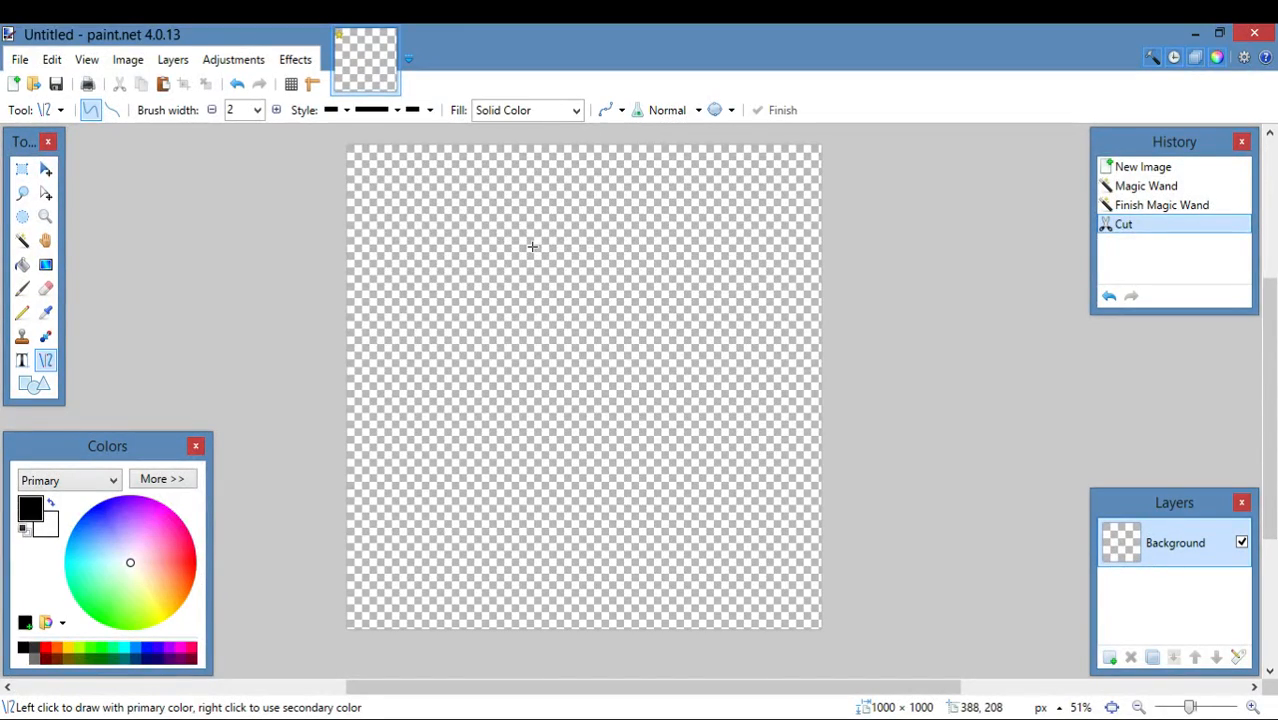
mouse_move(511, 232)
left_mouse_down()
mouse_move(525, 451)
mouse_move(552, 541)
left_mouse_up()
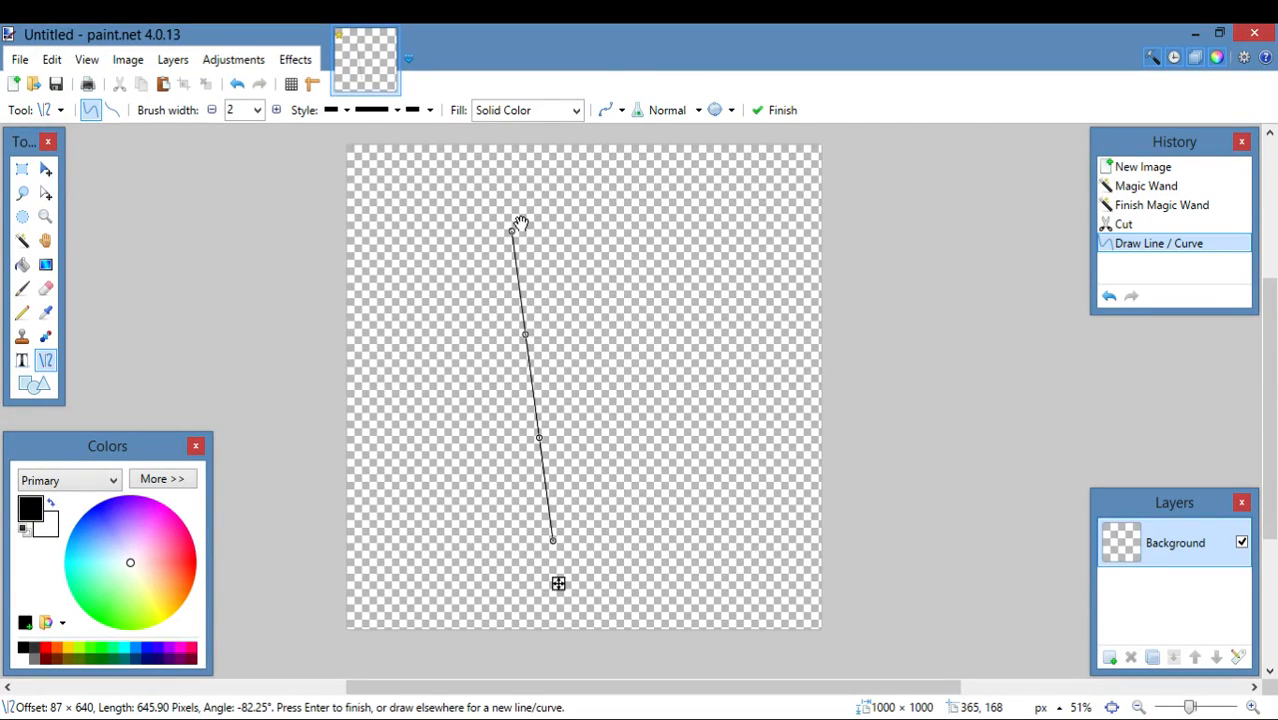
key("Return")
scroll(514, 206, "up", 5, "ctrl")
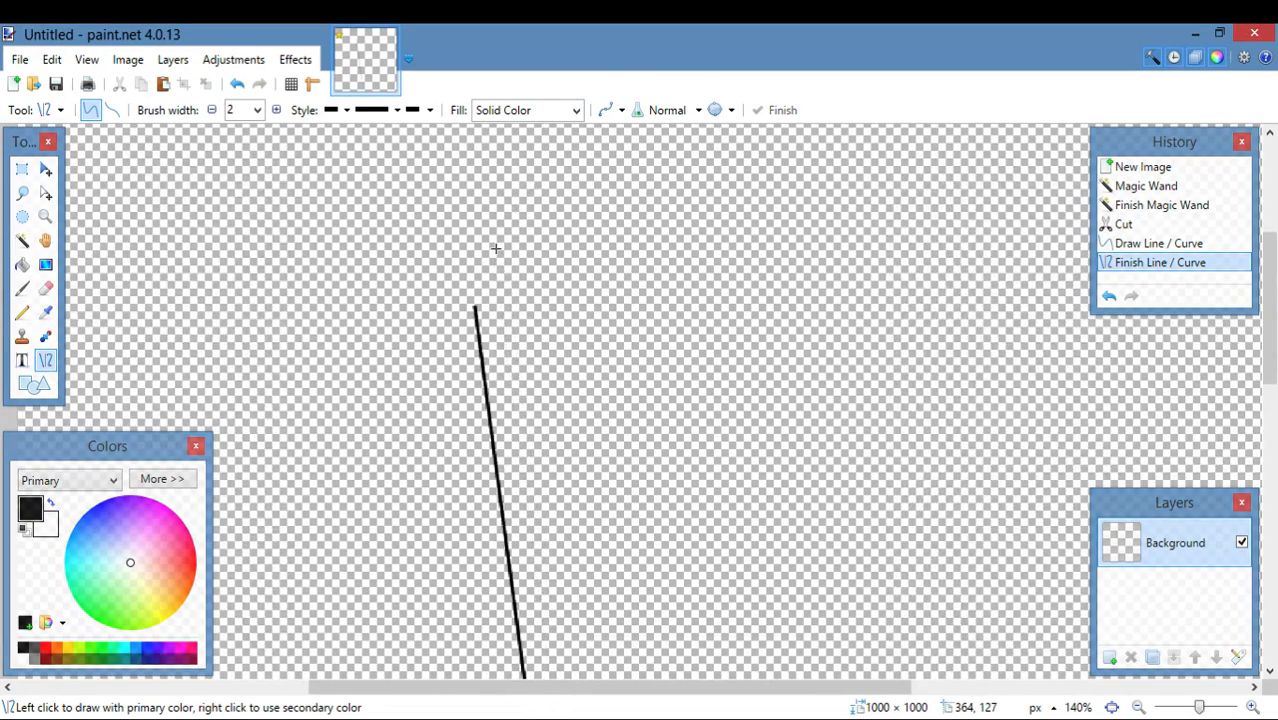
mouse_move(459, 290)
left_mouse_down()
mouse_move(975, 278)
mouse_move(1075, 318)
left_mouse_up()
scroll(490, 294, "down", 5, "ctrl")
key("Return")
Draw a diagonal about 644 pixels long from the upper line's right end down across the steep line.
scroll(1073, 316, "up", 5, "ctrl")
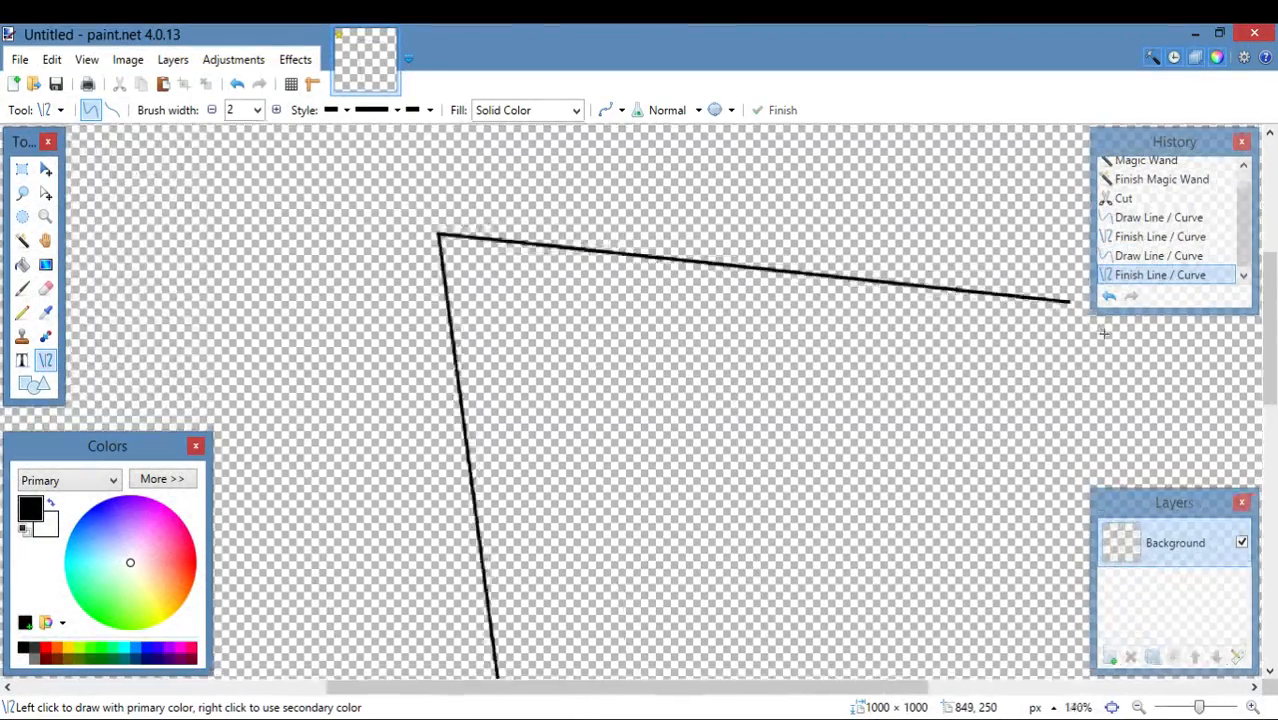
mouse_move(1035, 268)
left_mouse_down()
mouse_move(1008, 300)
mouse_move(792, 352)
mouse_move(651, 528)
mouse_move(714, 404)
mouse_move(743, 393)
mouse_move(657, 387)
mouse_move(659, 626)
left_mouse_up()
scroll(986, 313, "down", 1, "ctrl")
scroll(792, 352, "down", 6, "ctrl")
key("Return")
Complete the inner outline with a second diagonal, a short upper line and a near-vertical line about 549 pixels long.
key("Return")
key("Return")
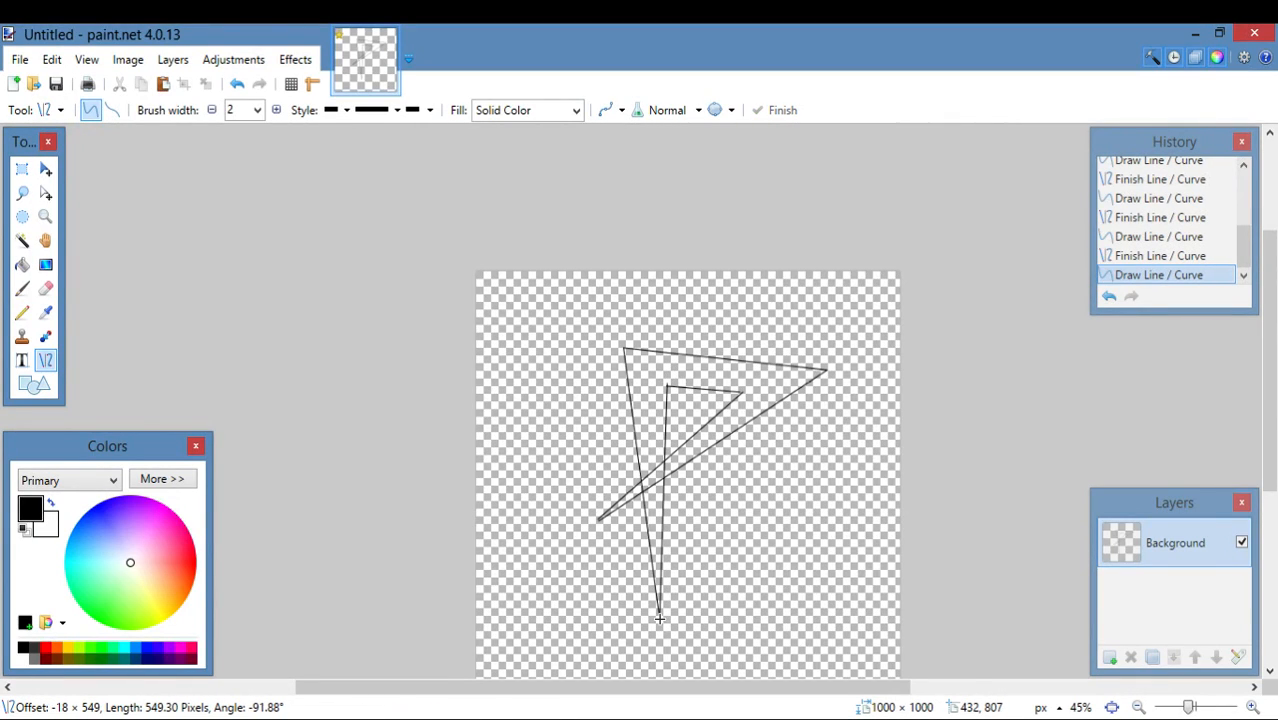
scroll(695, 484, "up", 5, "ctrl")
key("Return")
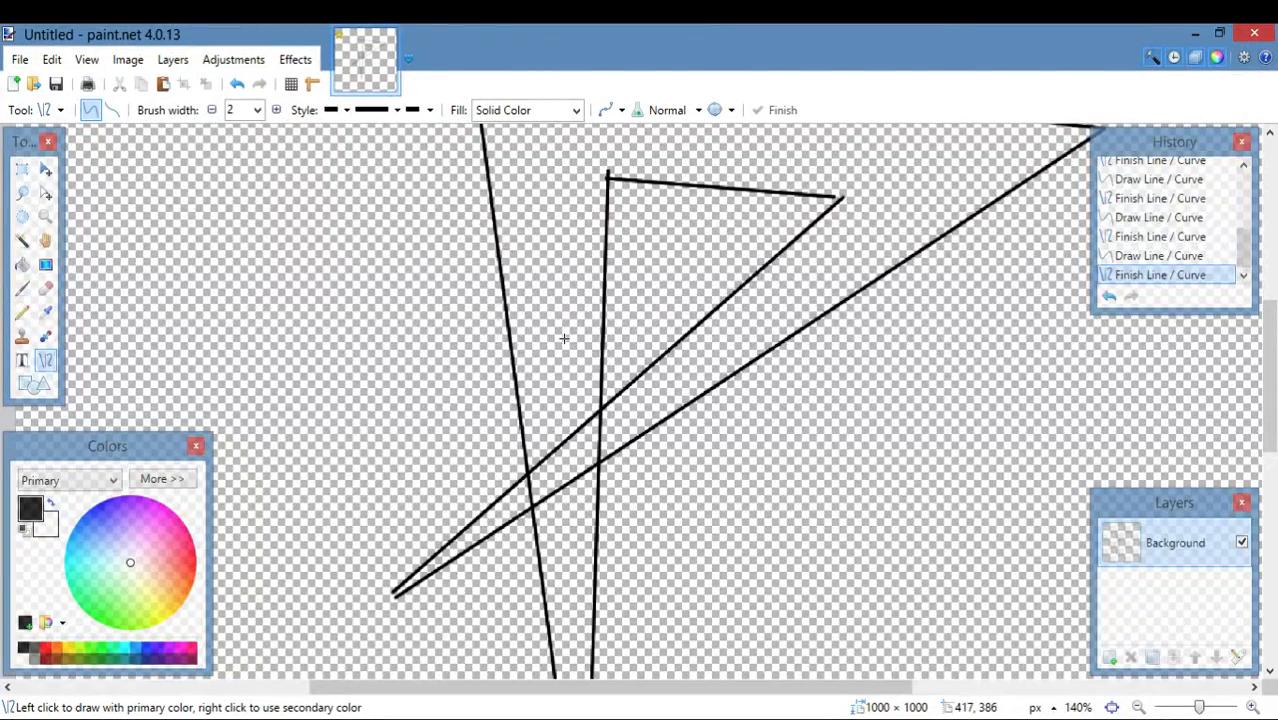
Erase the parts of the two steep lines that run between the diagonals, using a 2-pixel eraser at 75% hardness.
scroll(565, 643, "down", 3)
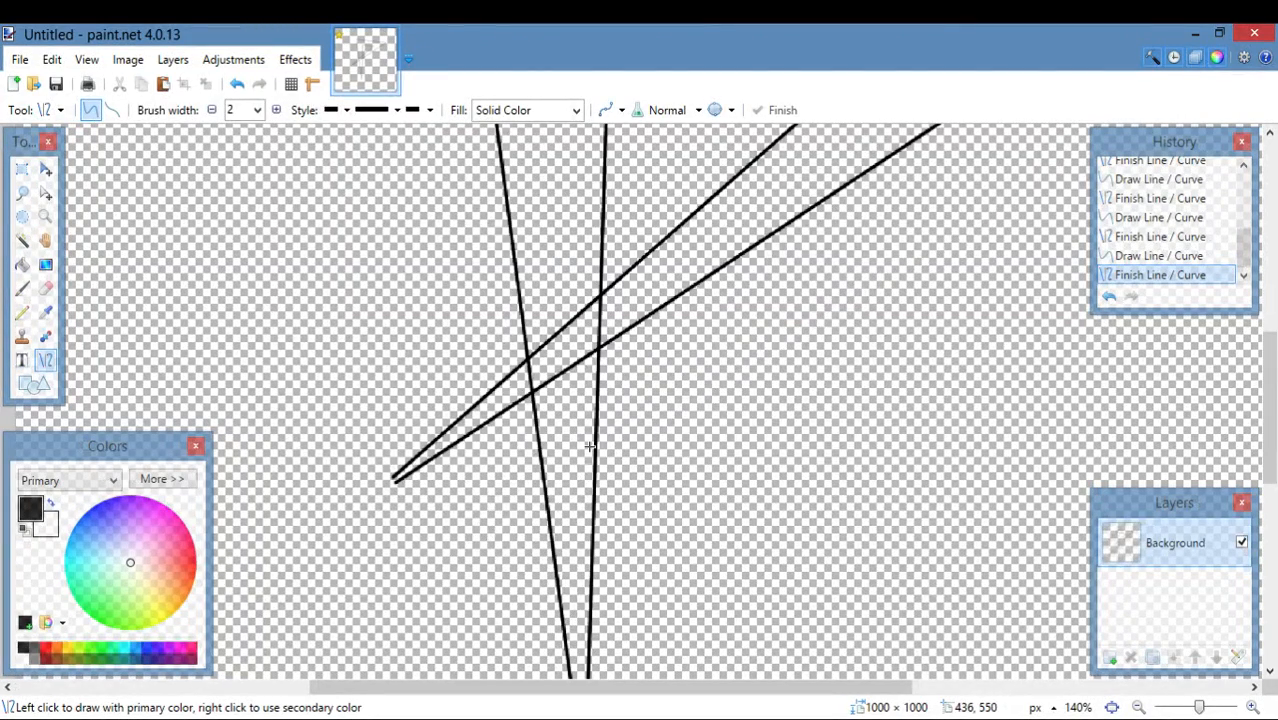
left_click(45, 288)
scroll(710, 265, "up", 4)
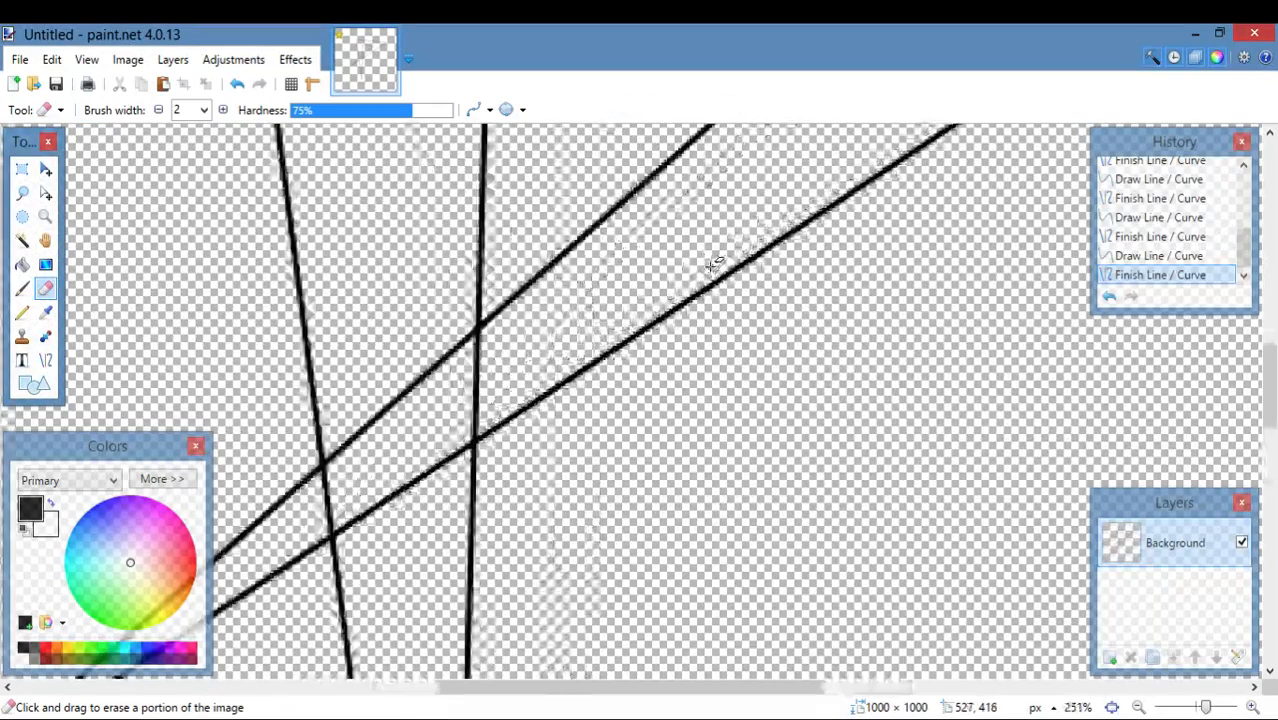
scroll(710, 265, "up", 2)
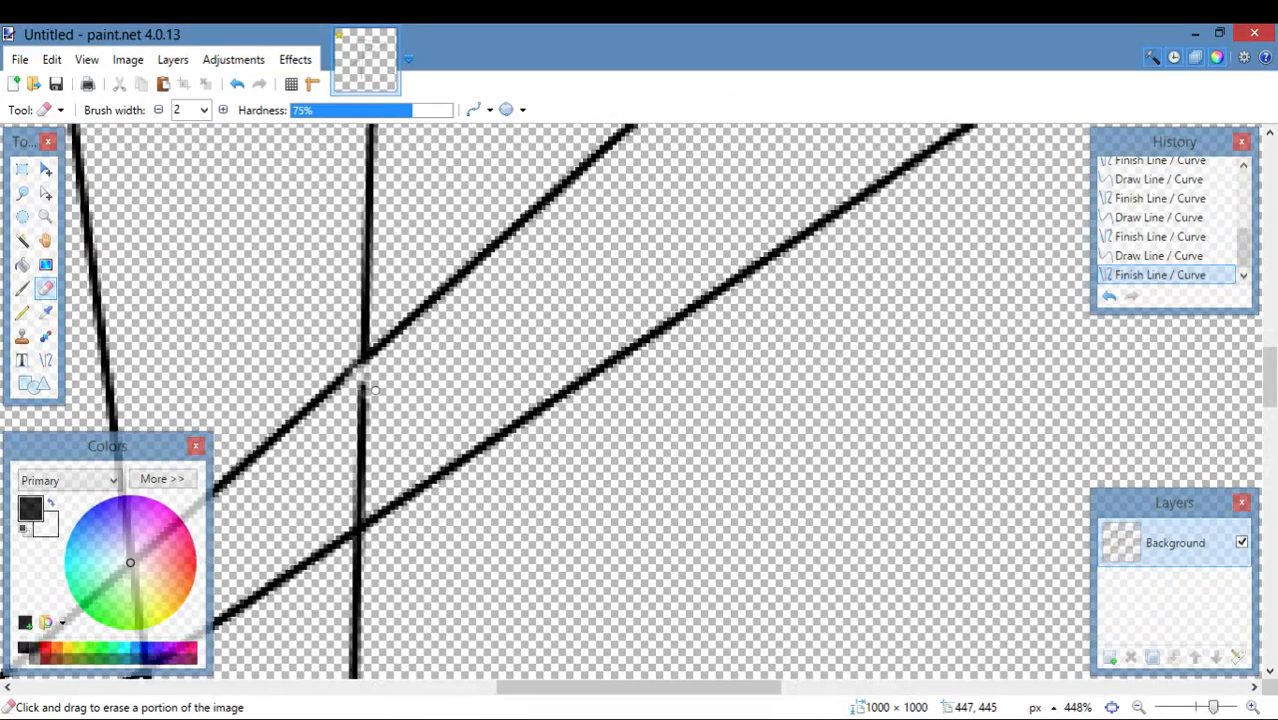
mouse_move(362, 401)
left_mouse_down()
mouse_move(359, 521)
mouse_move(358, 421)
mouse_move(376, 443)
mouse_move(360, 498)
left_mouse_up()
scroll(355, 467, "down", 3)
scroll(273, 423, "down", 3)
mouse_move(148, 215)
left_mouse_down()
mouse_move(138, 153)
mouse_move(150, 210)
mouse_move(138, 262)
left_mouse_up()
scroll(140, 225, "up", 2)
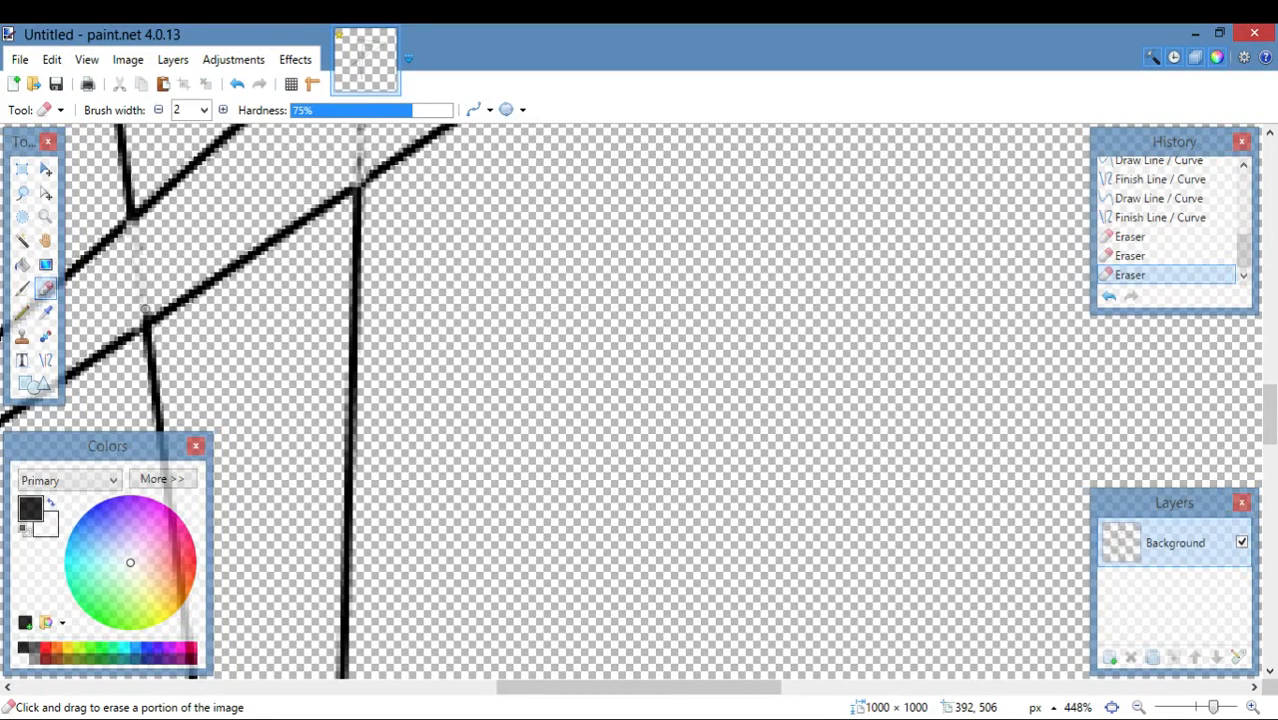
scroll(531, 260, "down", 6, "ctrl")
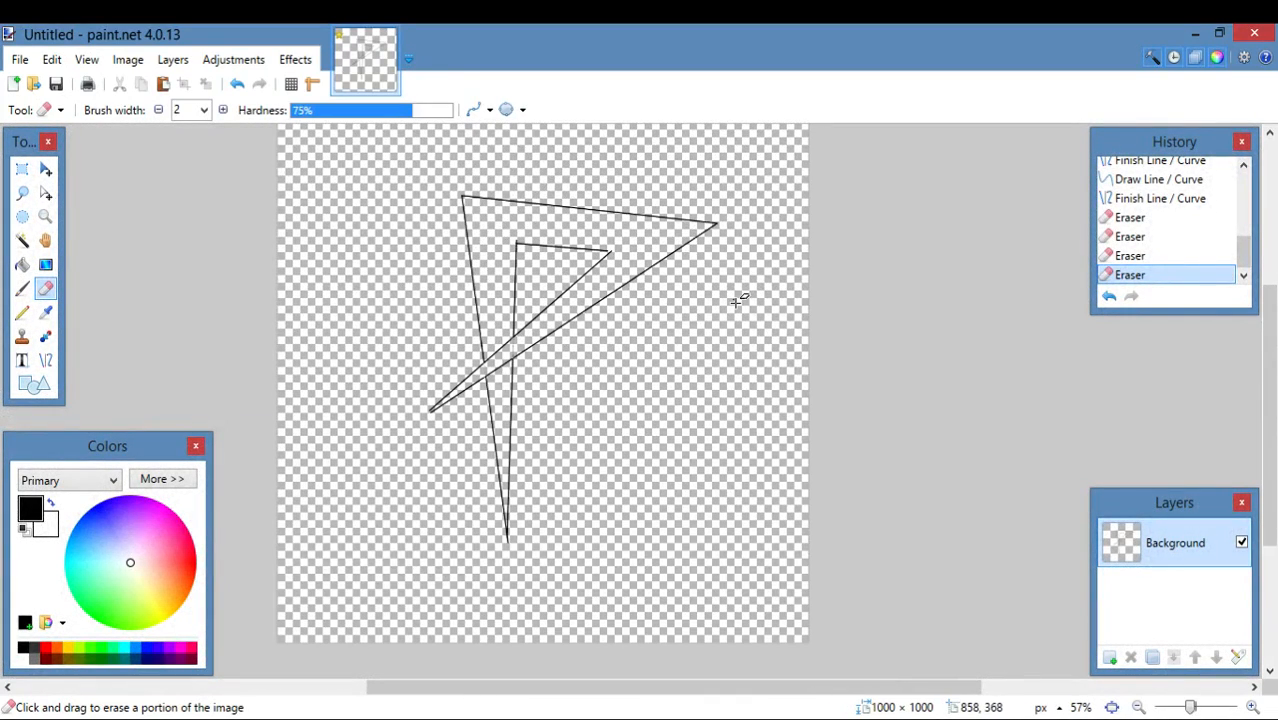
Roll the image history back to the Cut state, undoing all drawn lines and eraser strokes.
left_click(1160, 181)
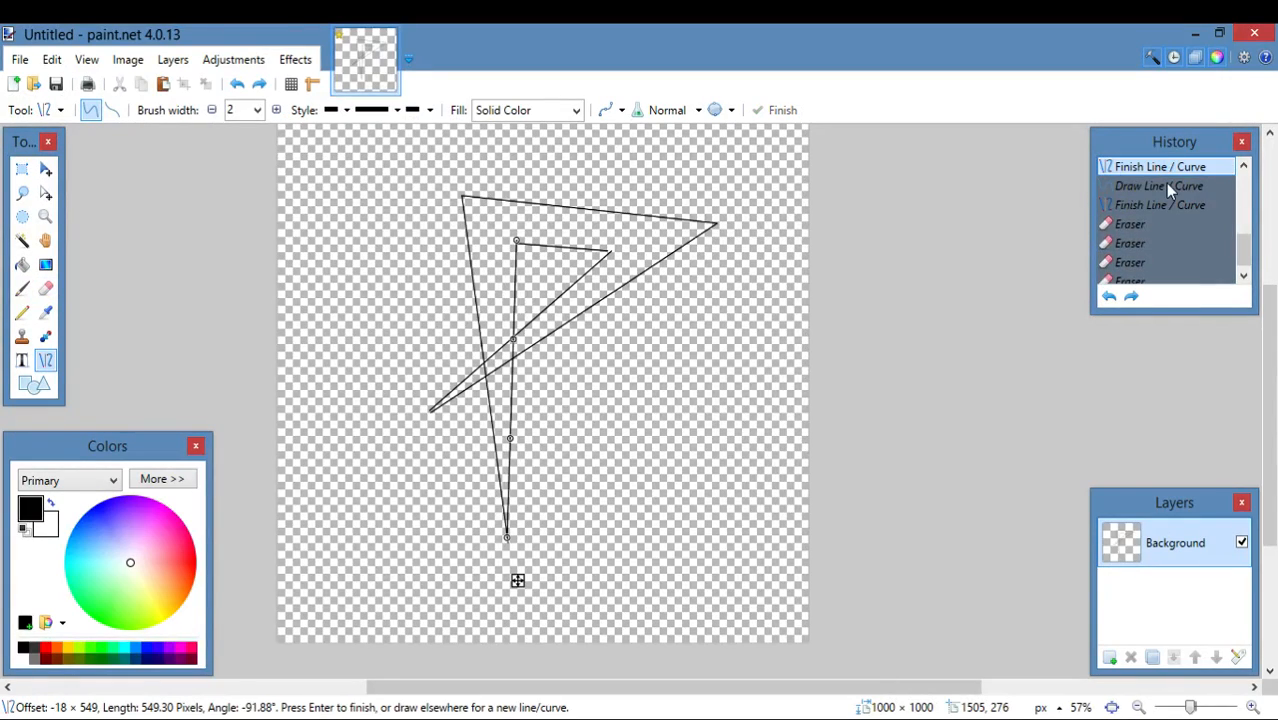
scroll(1167, 185, "up", 2)
left_click(1184, 199)
left_click(1180, 170)
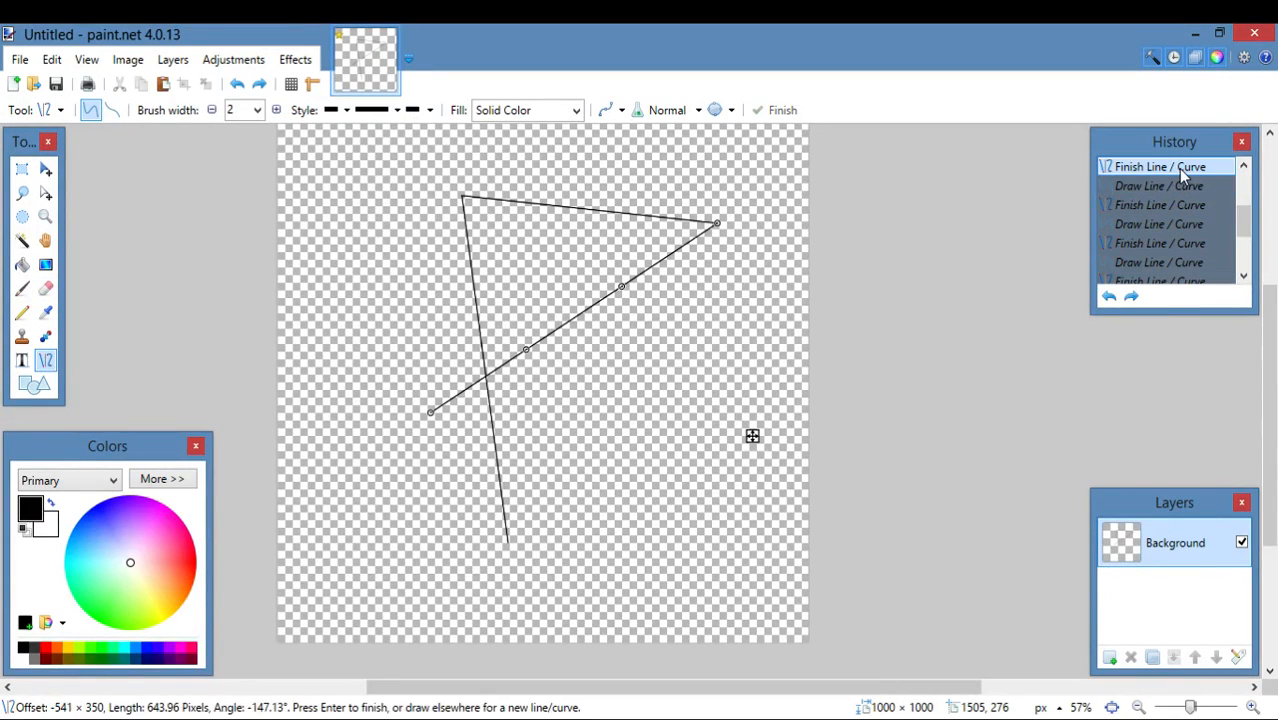
scroll(1178, 175, "up", 3)
left_click(1172, 203)
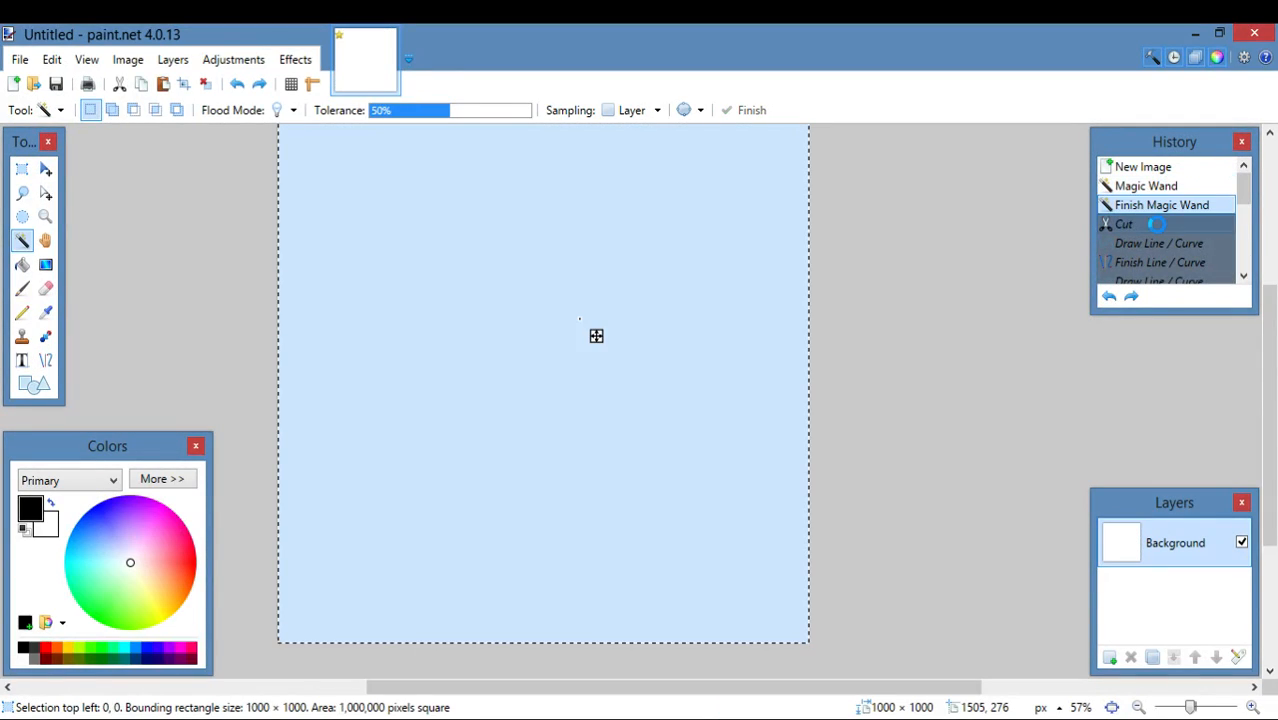
left_click(1156, 225)
Draw a new steep line with the Line / Curve tool from the canvas's upper-left area to near its lower edge.
key("s")
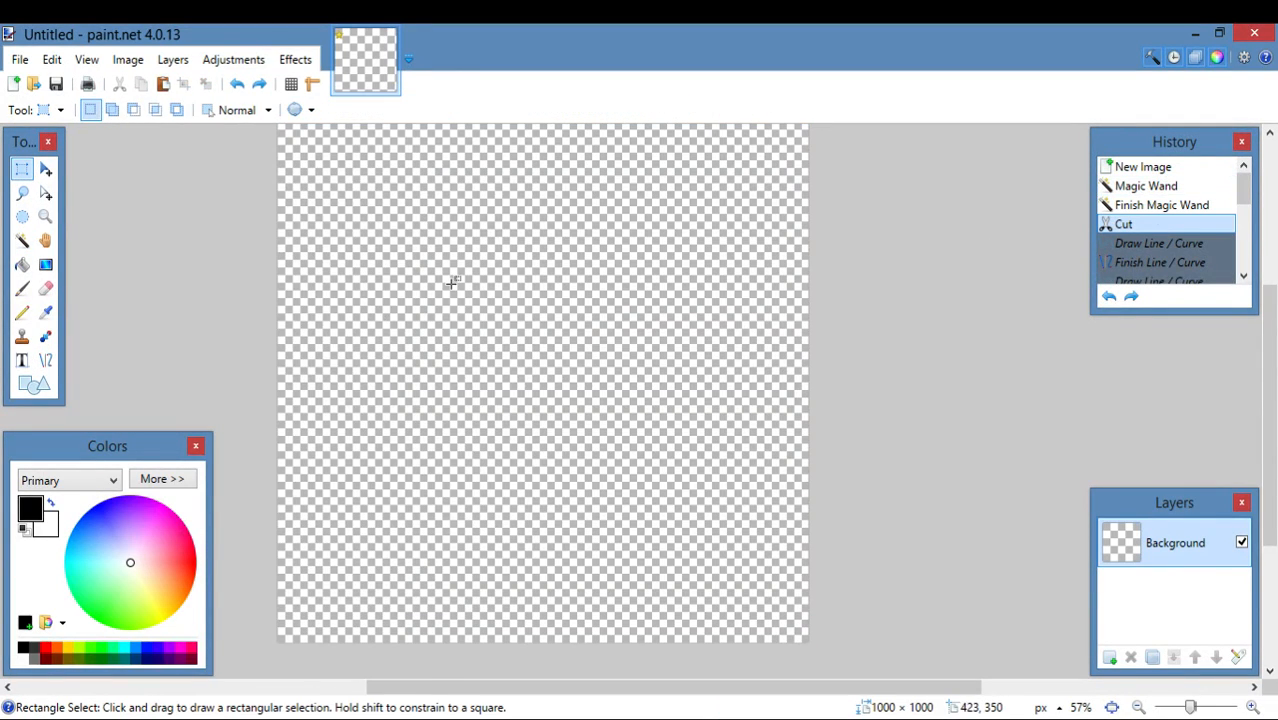
left_click(45, 360)
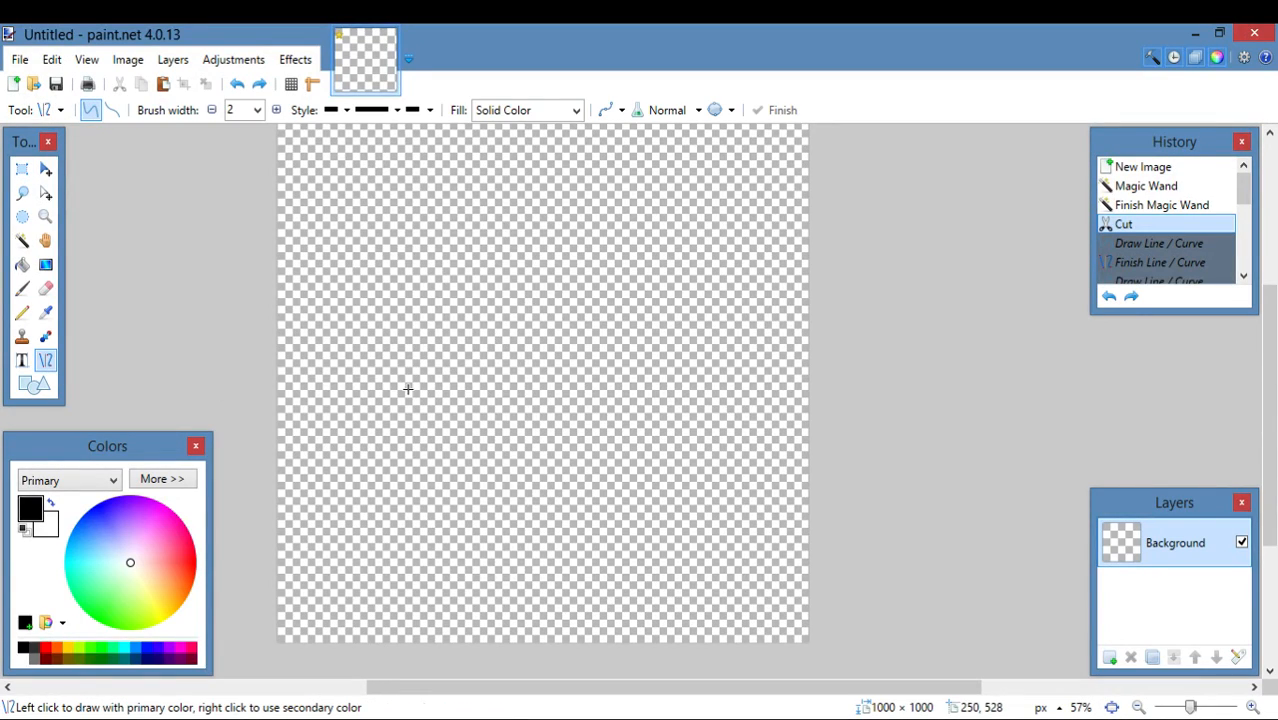
scroll(401, 394, "down", 3)
scroll(436, 334, "up", 2)
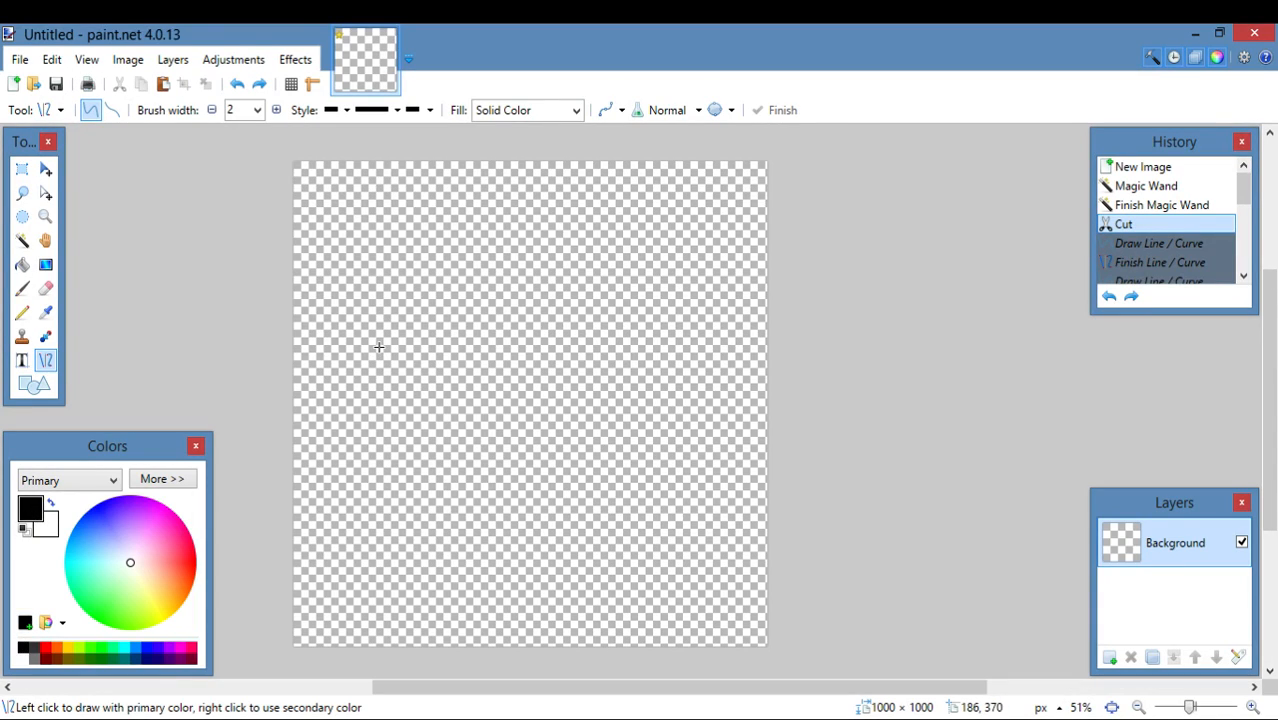
scroll(378, 346, "up", 1)
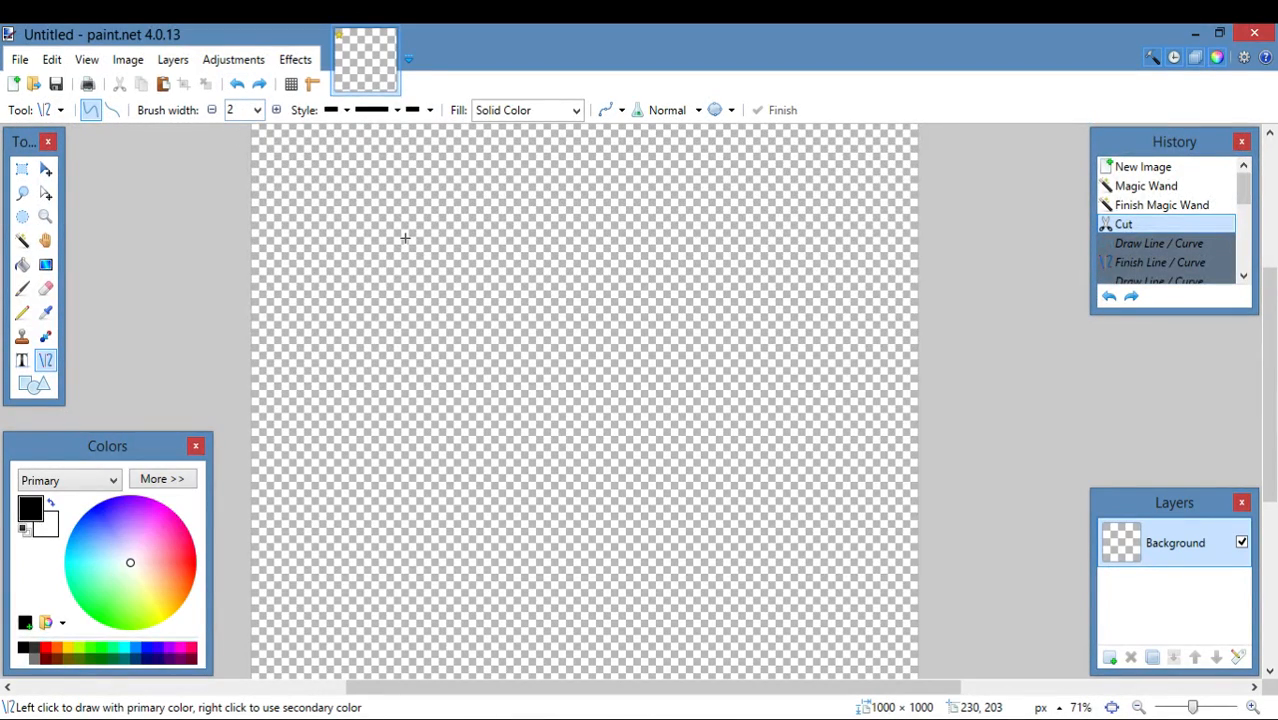
scroll(445, 309, "down", 1)
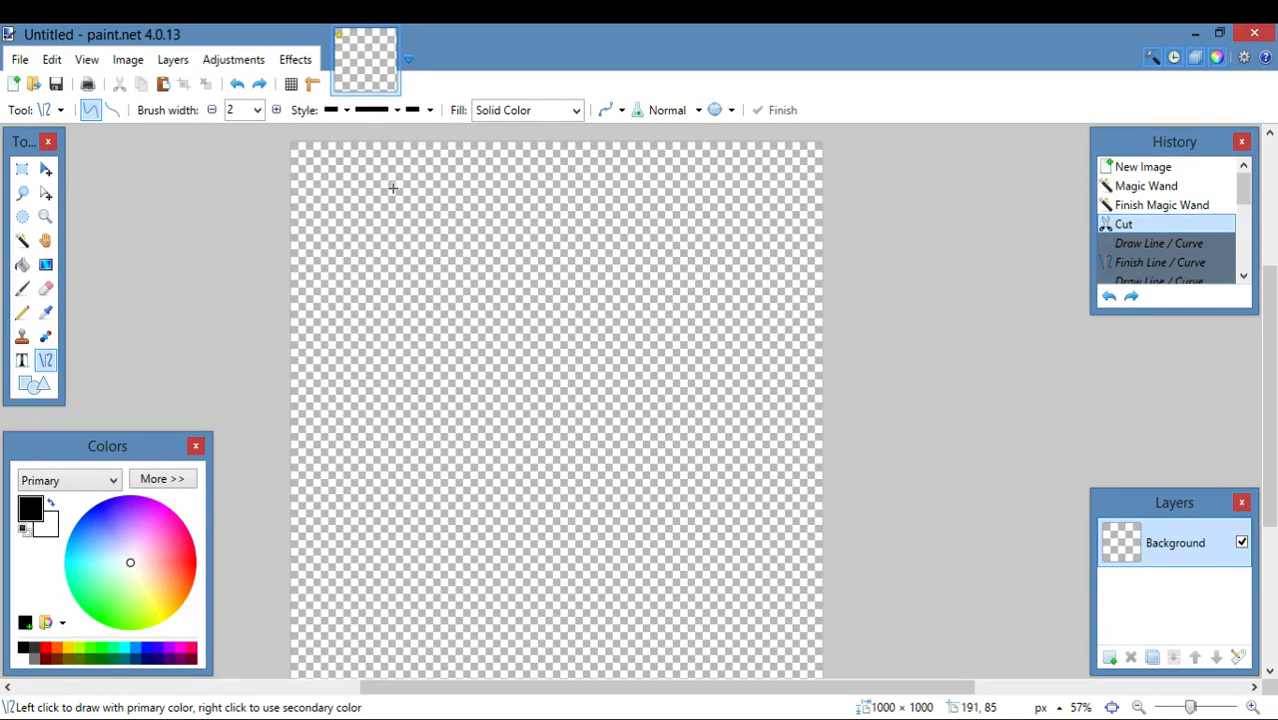
left_click_drag(428, 221, 519, 659)
left_click(577, 182)
scroll(418, 170, "up", 7)
scroll(582, 388, "up", 4)
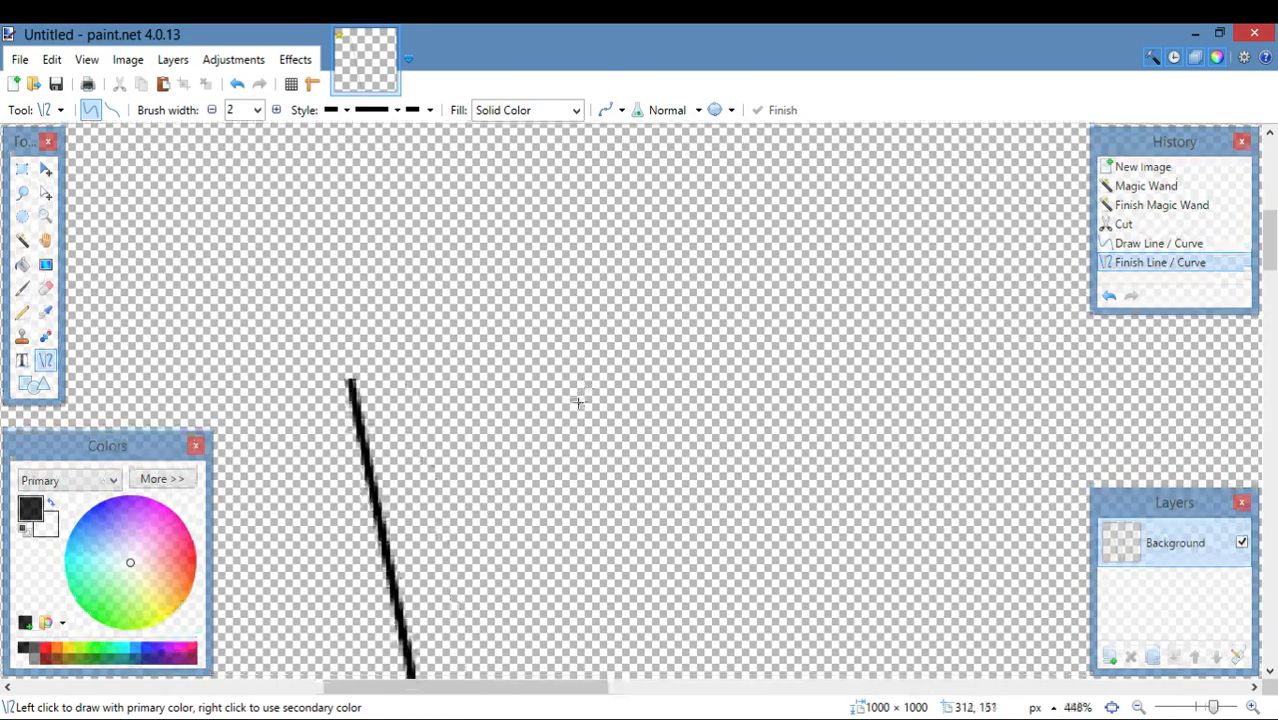
scroll(448, 383, "up", 3)
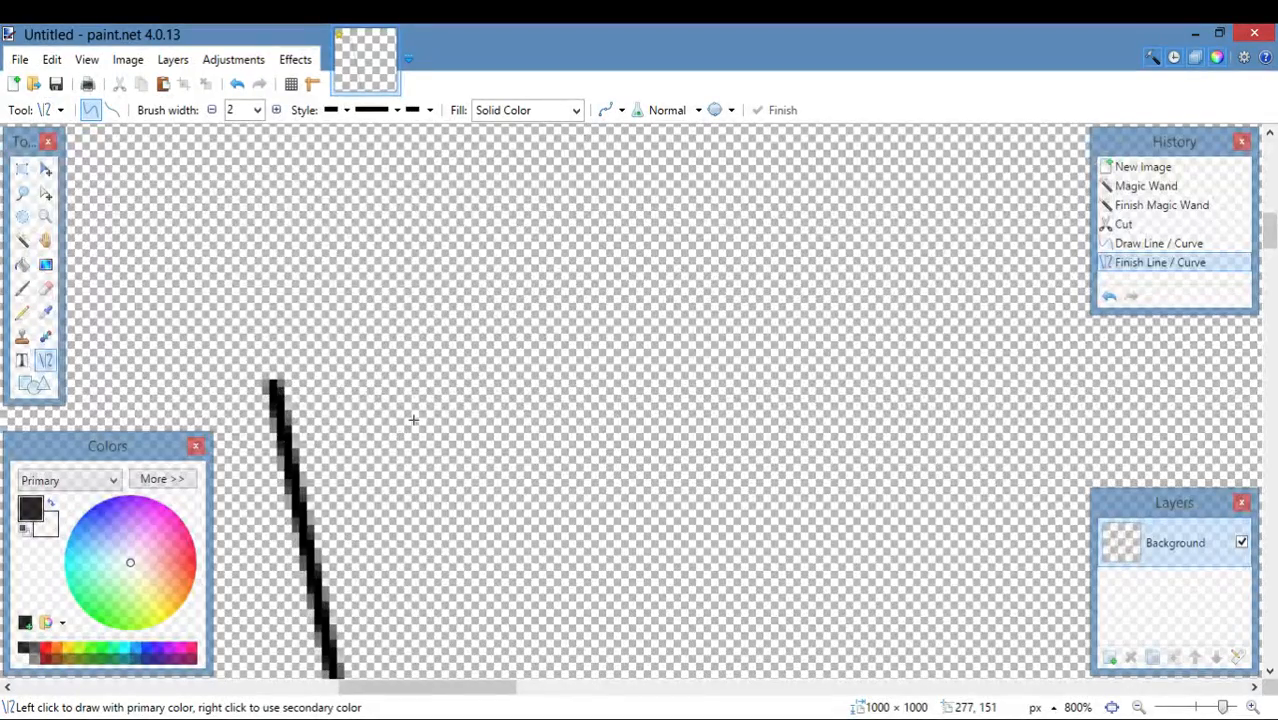
Draw a gently descending line from the steep line's upper end across to the canvas's upper-right area.
scroll(347, 405, "up", 3)
scroll(330, 410, "down", 6)
scroll(314, 414, "up", 10)
scroll(273, 386, "down", 6)
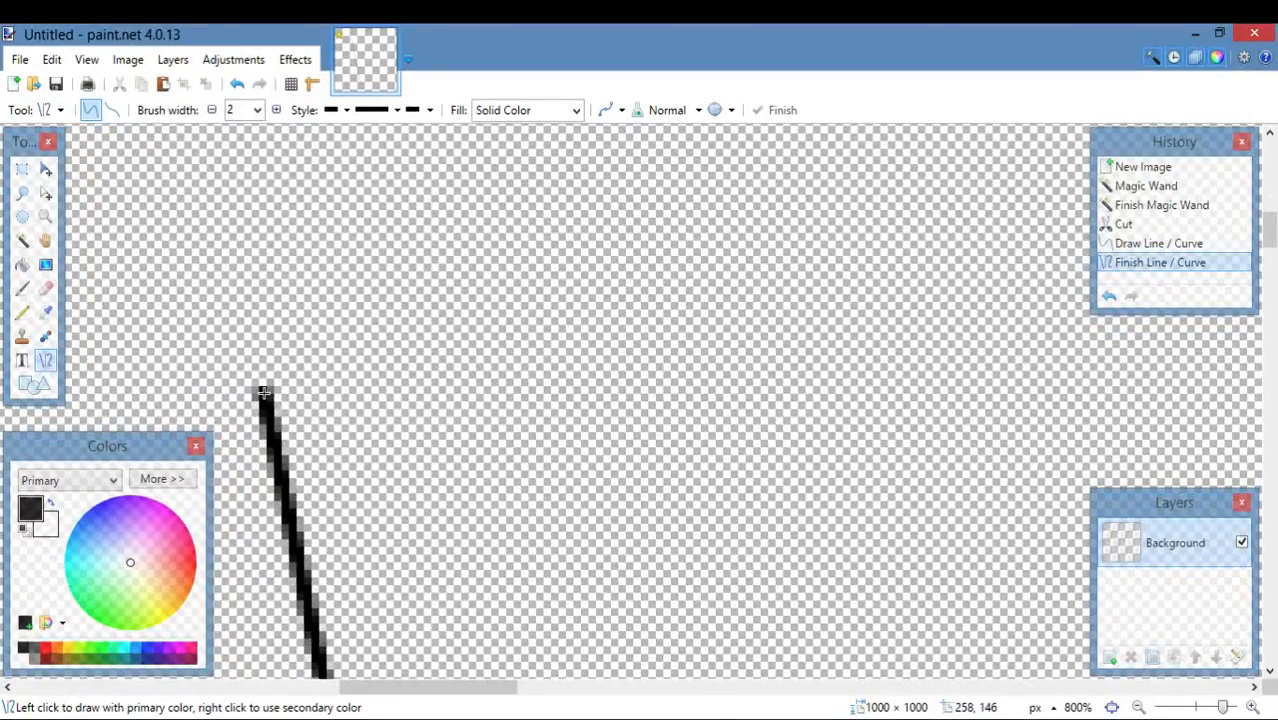
mouse_move(263, 392)
left_mouse_down()
mouse_move(622, 371)
mouse_move(896, 291)
mouse_move(1056, 331)
mouse_move(1070, 322)
mouse_move(1075, 275)
mouse_move(1154, 377)
mouse_move(1124, 372)
left_mouse_up()
scroll(836, 305, "down", 6)
scroll(897, 295, "down", 4)
left_click_drag(633, 694, 745, 694)
key("Return")
scroll(885, 421, "up", 7)
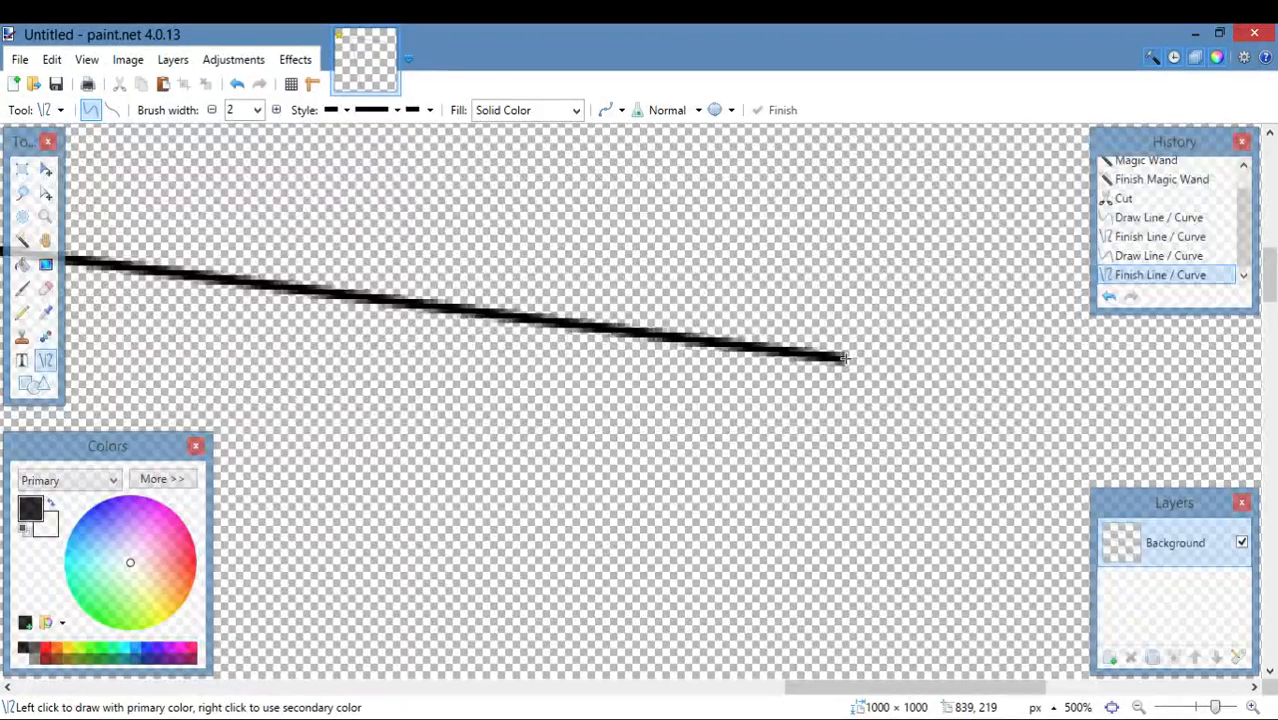
Draw a long diagonal from the upper line's right end across the steep line to the canvas's lower-left area.
mouse_move(845, 358)
left_mouse_down()
mouse_move(733, 385)
mouse_move(596, 394)
mouse_move(442, 465)
mouse_move(479, 479)
mouse_move(342, 322)
mouse_move(308, 451)
mouse_move(285, 442)
mouse_move(255, 460)
left_mouse_up()
scroll(640, 390, "down", 5)
scroll(470, 450, "down", 2)
scroll(479, 479, "down", 3)
scroll(342, 322, "up", 4)
key("Return")
scroll(387, 322, "up", 5)
scroll(387, 322, "up", 2)
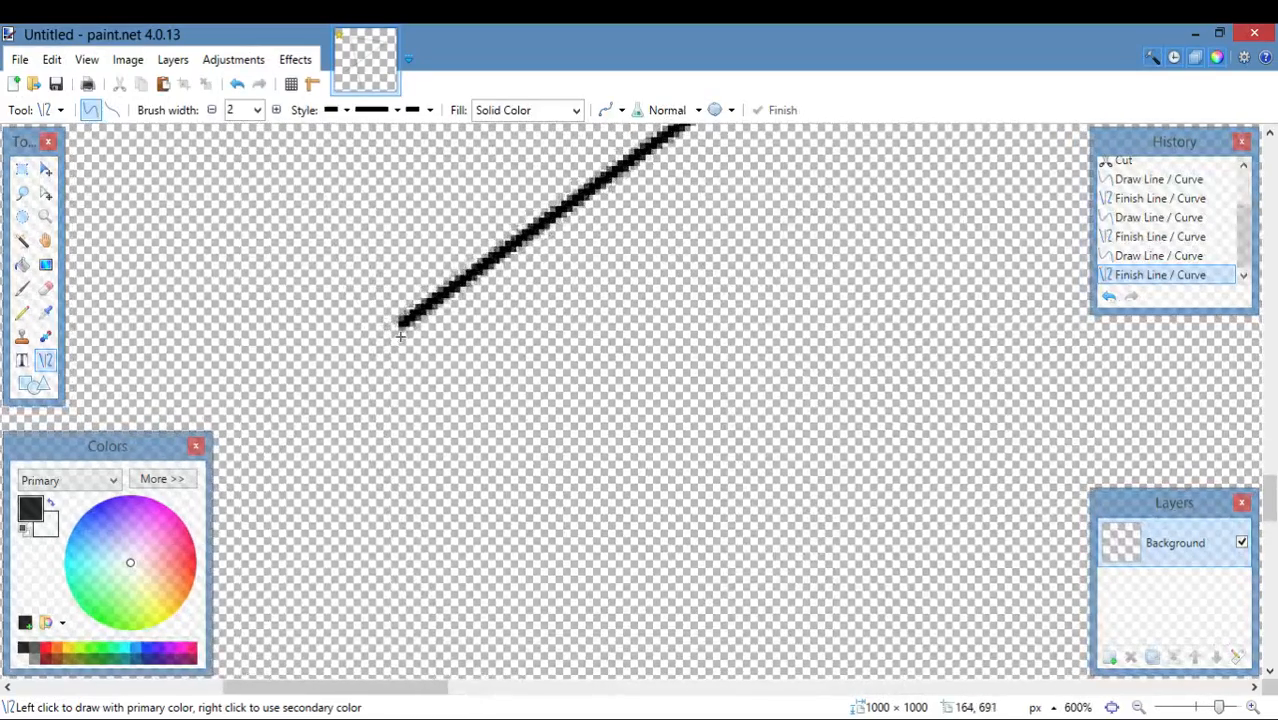
Examine the corners and free ends of the three drawn lines.
scroll(473, 326, "down", 8)
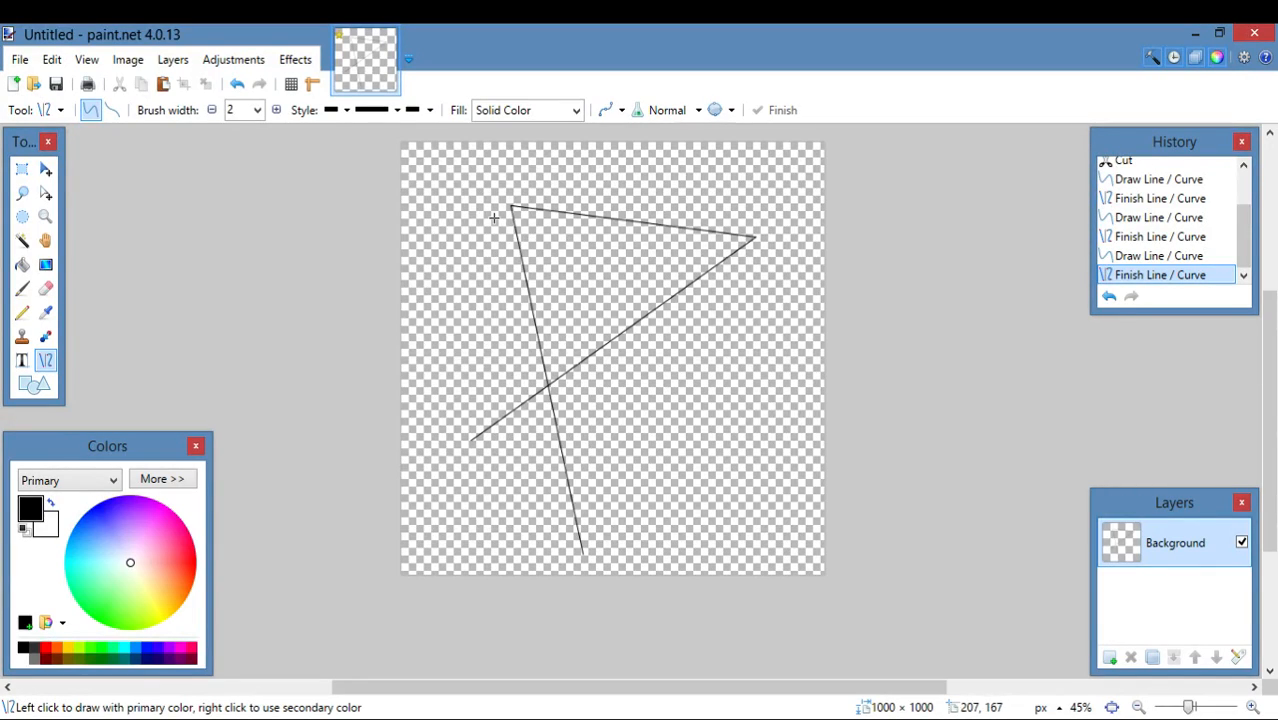
scroll(509, 229, "up", 3)
scroll(531, 285, "up", 2)
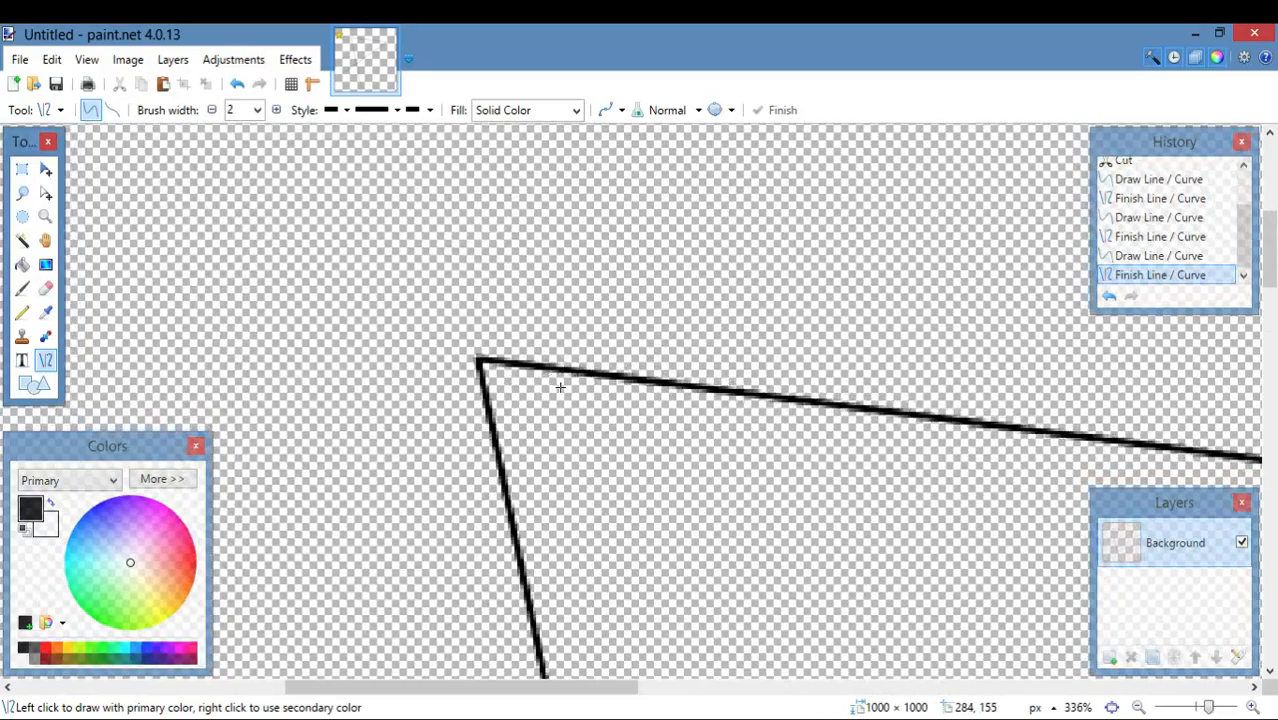
scroll(598, 368, "down", 4)
scroll(713, 364, "down", 2)
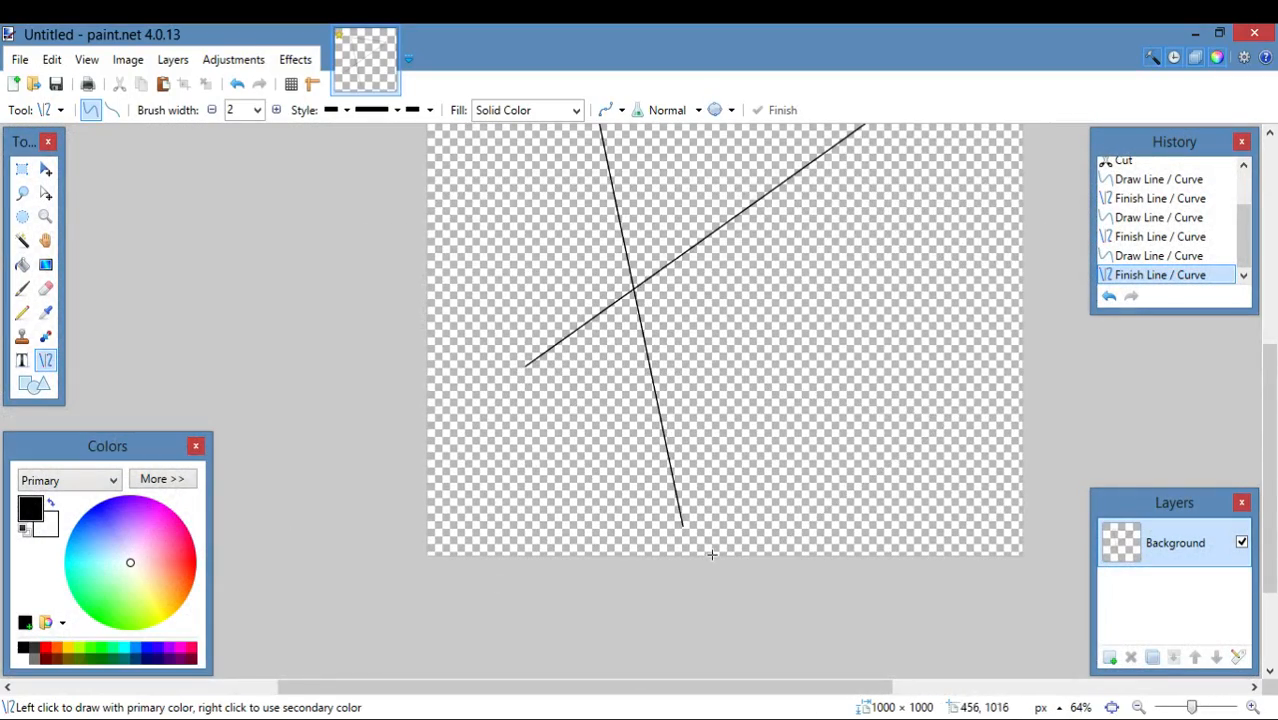
scroll(500, 395, "up", 6)
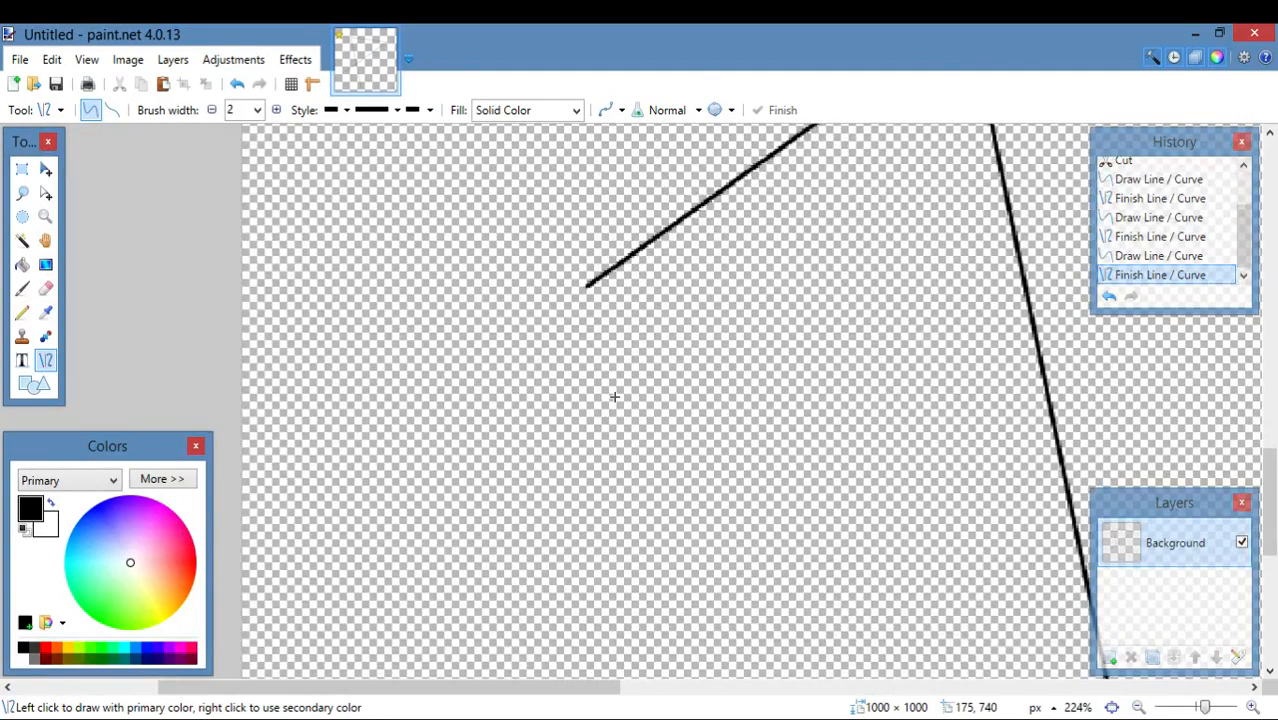
scroll(628, 413, "up", 9)
scroll(860, 180, "up", 8)
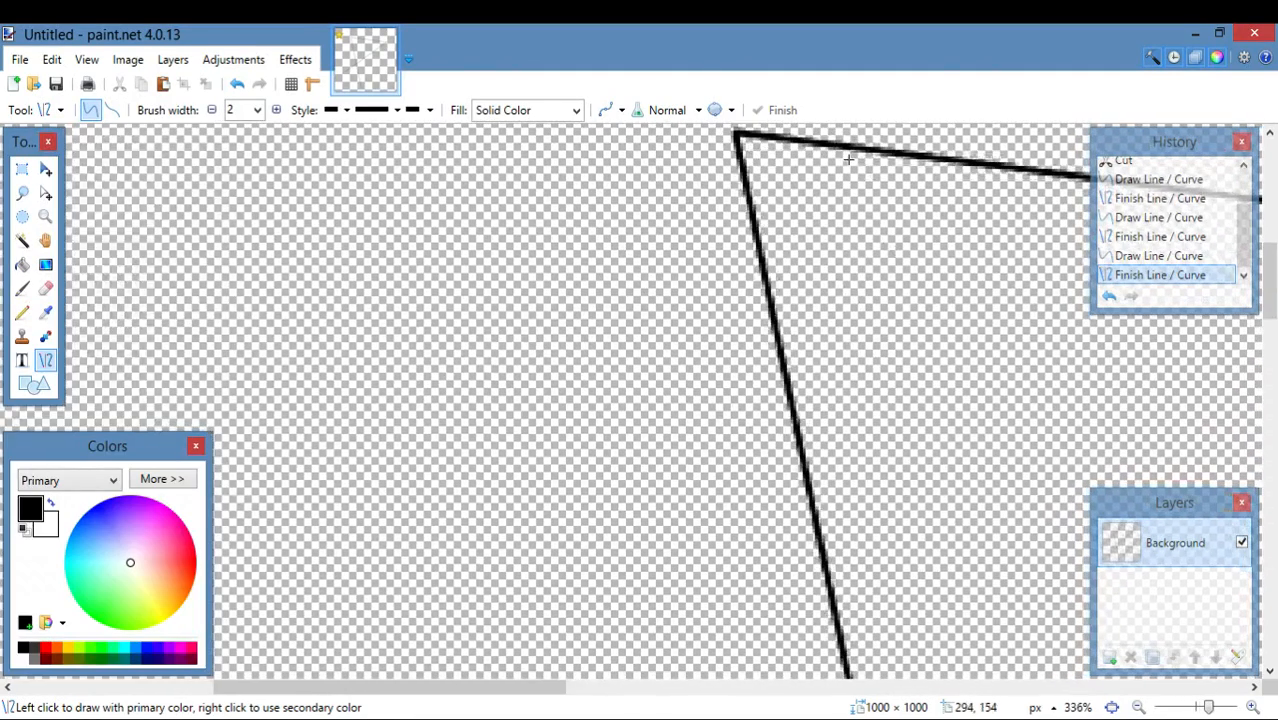
Erase the outline's sharp upper-left corner and the adjoining line ends, enlarging the eraser to 8 pixels.
scroll(708, 297, "up", 4)
scroll(708, 297, "up", 3)
left_click(45, 288)
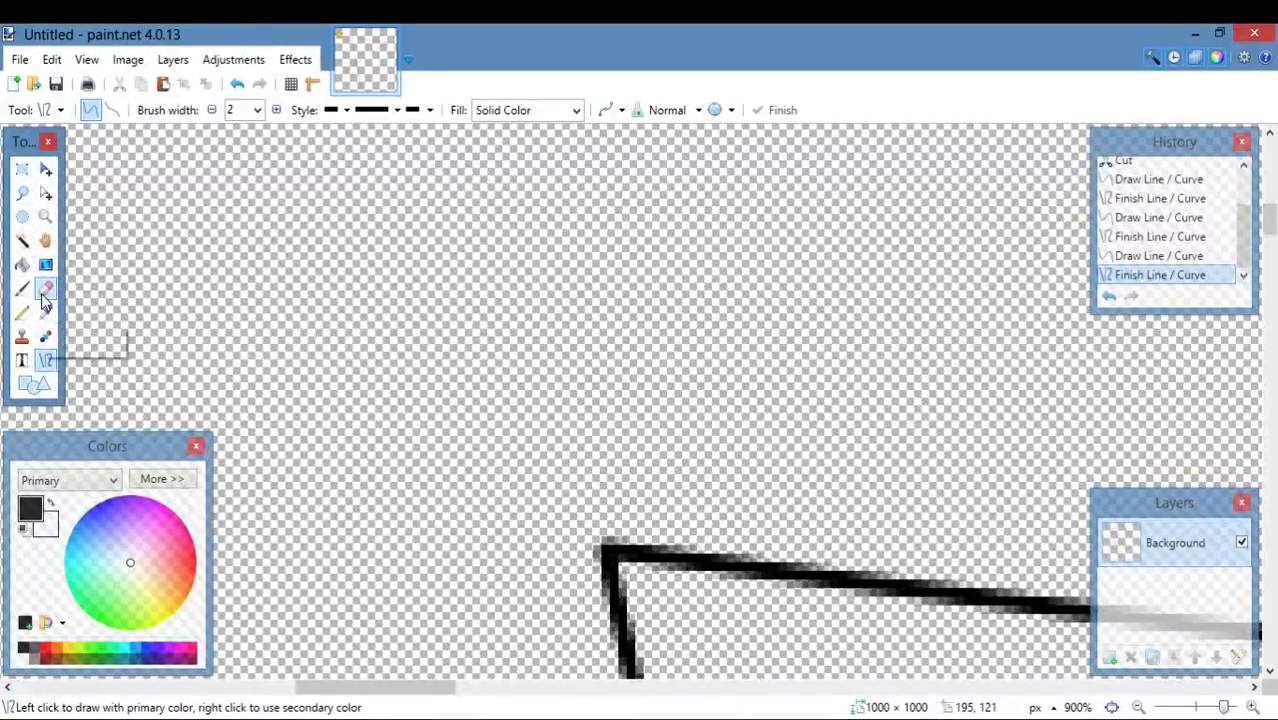
scroll(575, 460, "down", 3)
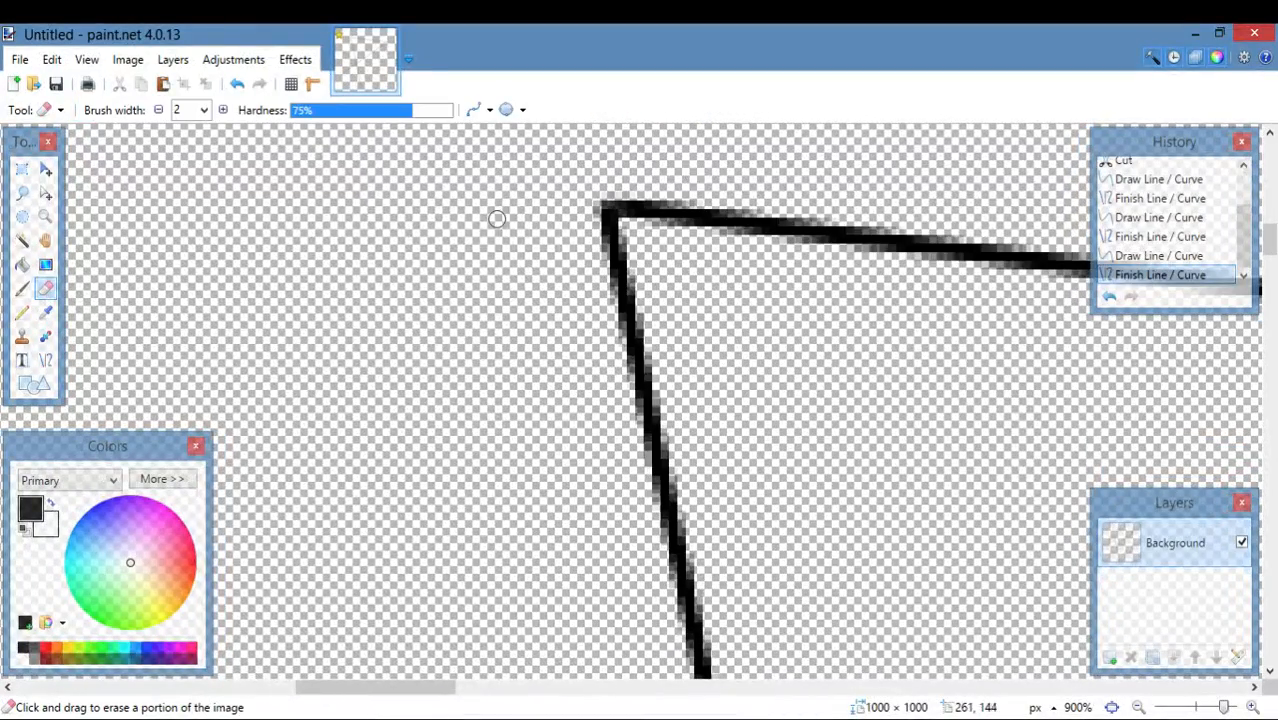
mouse_move(460, 292)
left_mouse_down()
mouse_move(717, 185)
mouse_move(805, 174)
mouse_move(755, 191)
left_mouse_up()
left_click(221, 110)
left_click(221, 110)
left_click(221, 110)
left_click(221, 112)
left_click(221, 112)
left_click(221, 112)
mouse_move(612, 286)
left_mouse_down()
mouse_move(615, 207)
mouse_move(752, 198)
mouse_move(730, 232)
mouse_move(620, 298)
mouse_move(983, 165)
mouse_move(672, 371)
mouse_move(894, 218)
mouse_move(446, 451)
mouse_move(574, 329)
mouse_move(547, 442)
mouse_move(718, 295)
mouse_move(644, 438)
left_mouse_up()
Bridge the erased upper-left corner with a 2-pixel line about 43 pixels long.
left_click(22, 288)
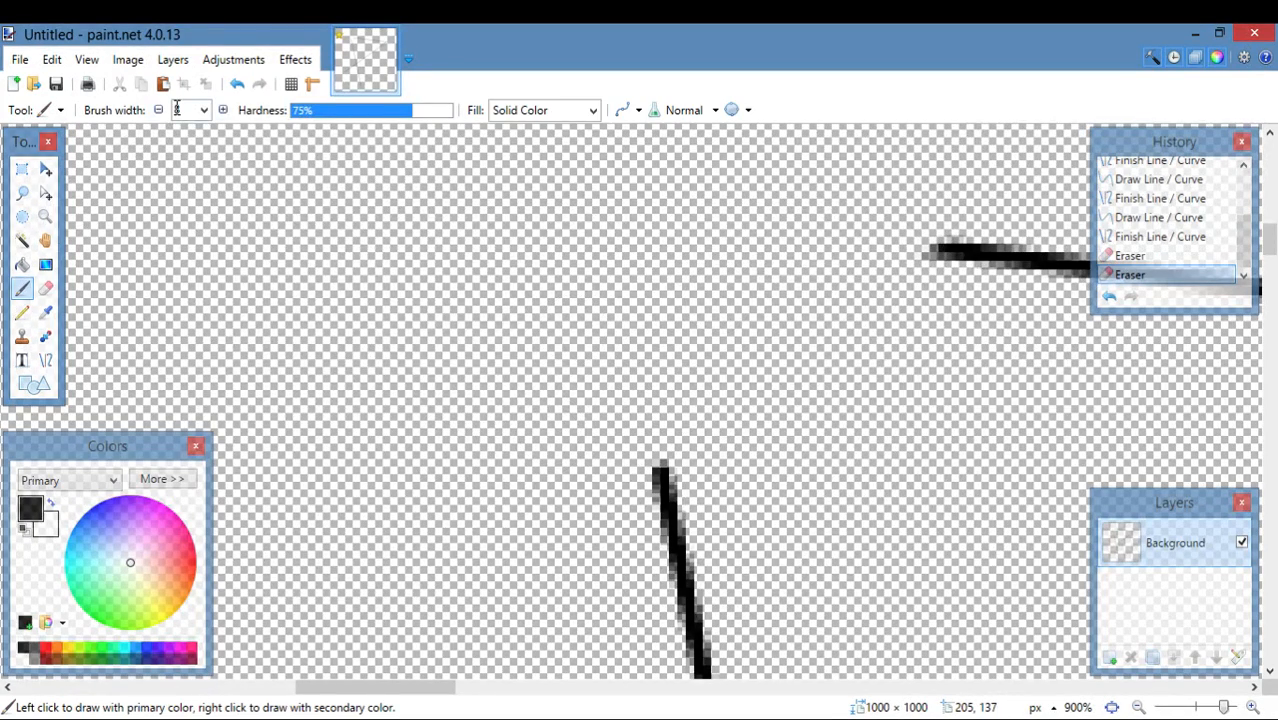
left_click(45, 360)
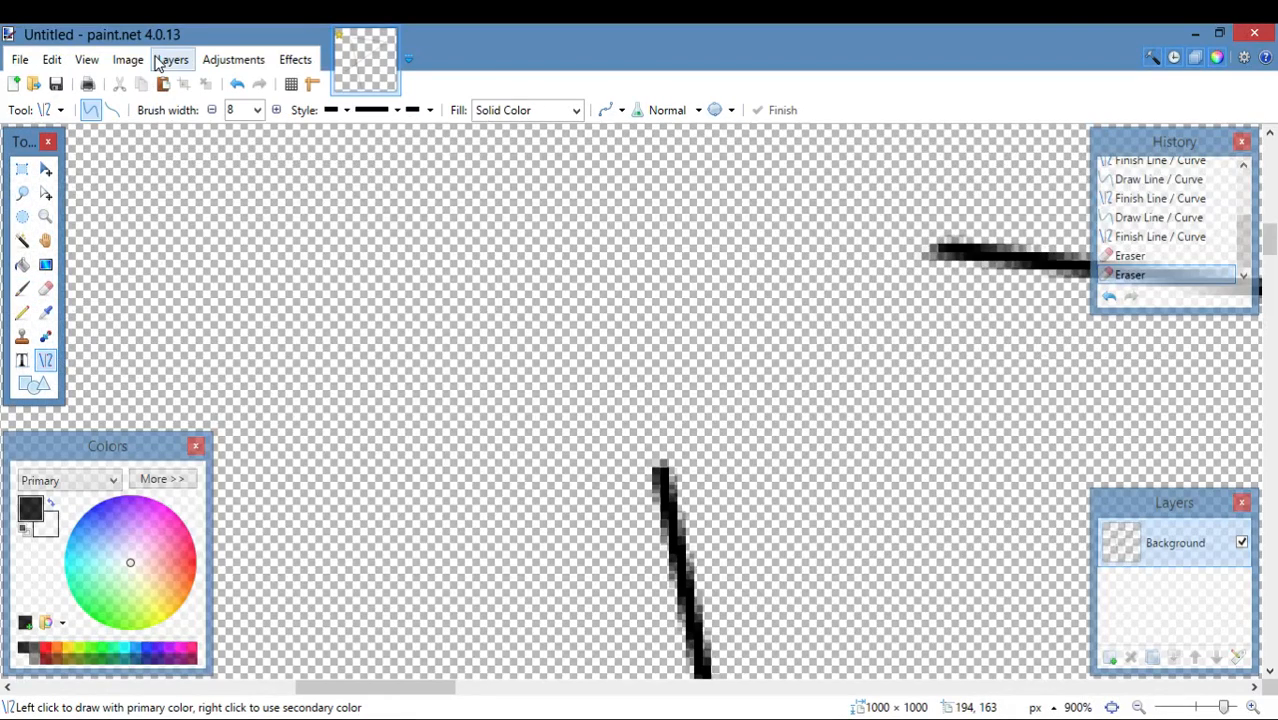
left_click(211, 110)
left_click(211, 110)
left_click(211, 110)
left_click(211, 110)
left_click(211, 110)
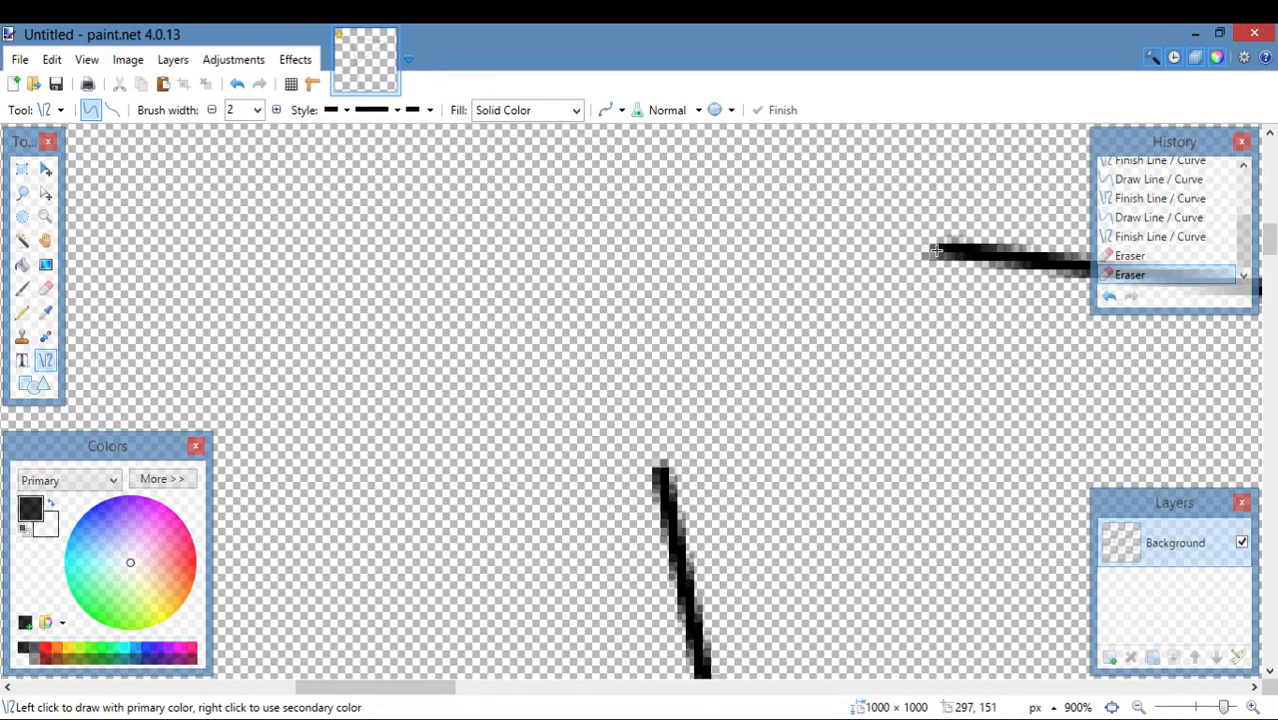
mouse_move(935, 250)
left_mouse_down()
mouse_move(690, 391)
mouse_move(655, 470)
left_mouse_up()
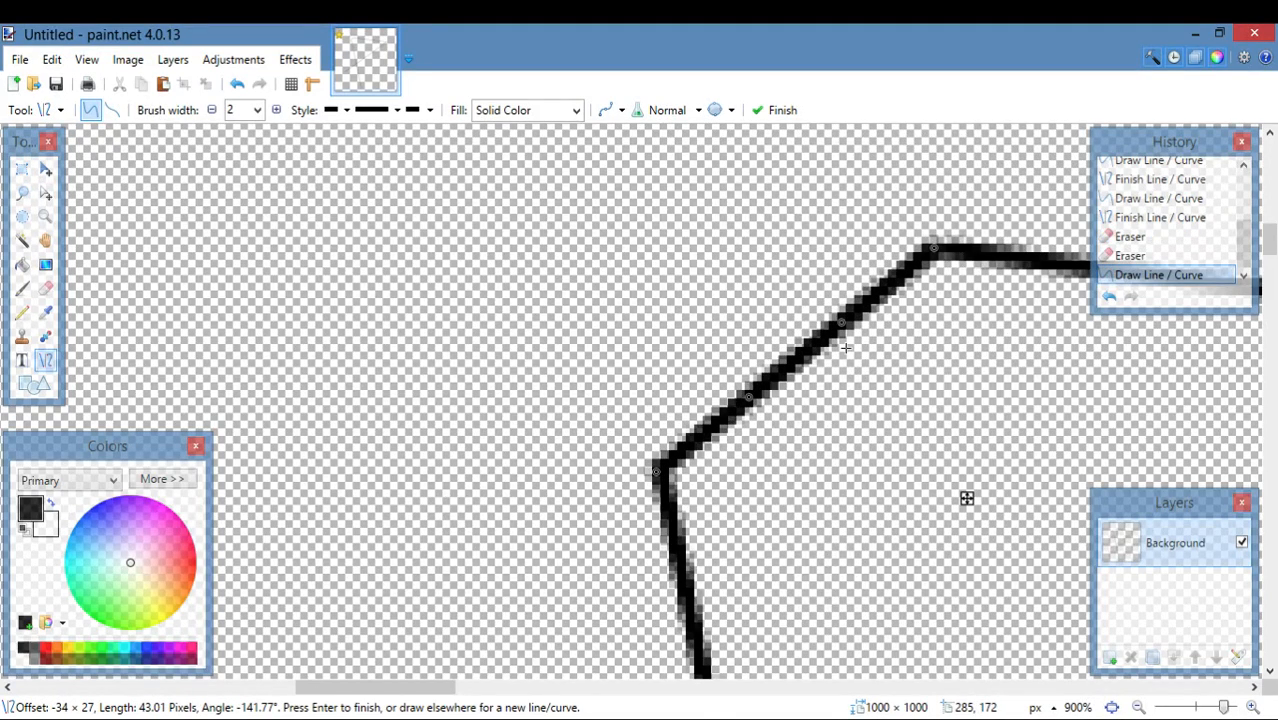
Bend the bridging line outward into a rounded upper-left corner.
left_click_drag(750, 398, 655, 296)
left_click_drag(845, 321, 776, 238)
left_click_drag(655, 296, 660, 311)
key("ctrl+0")
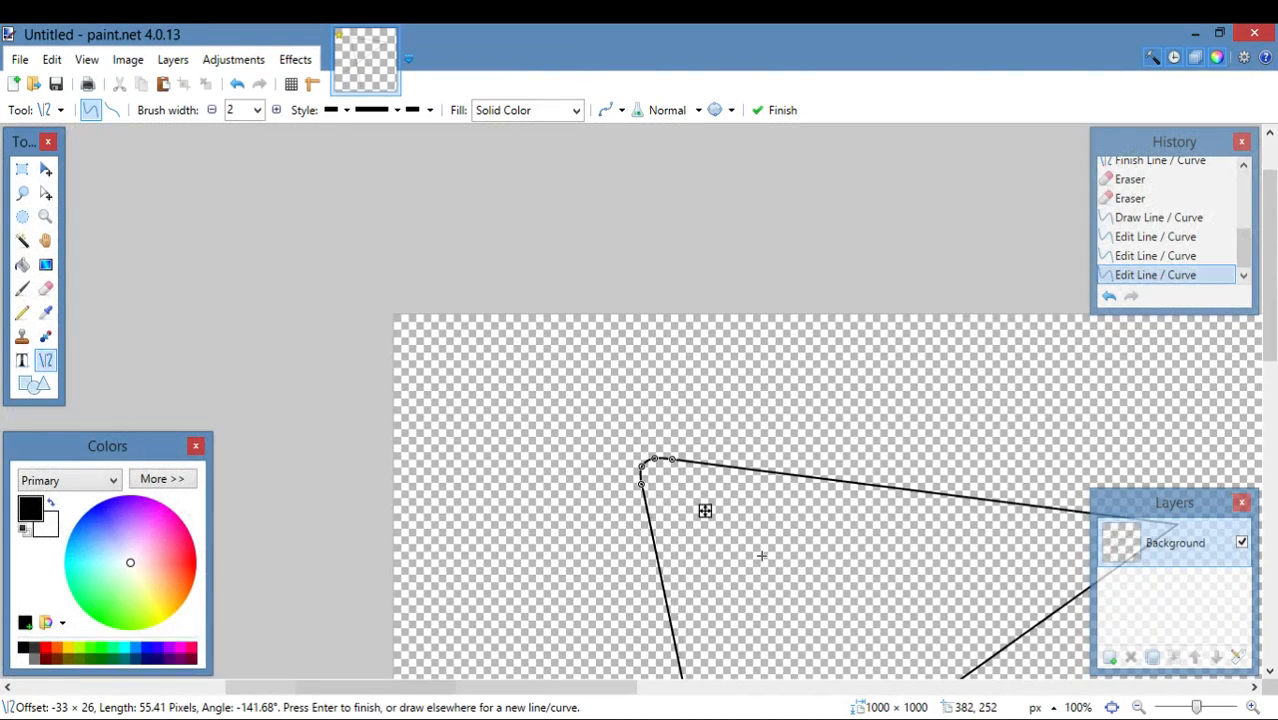
key("Return")
Erase the sharp right corner where the upper line and the long diagonal meet.
left_click_drag(454, 688, 590, 710)
scroll(742, 463, "down", 1)
scroll(986, 449, "up", 5)
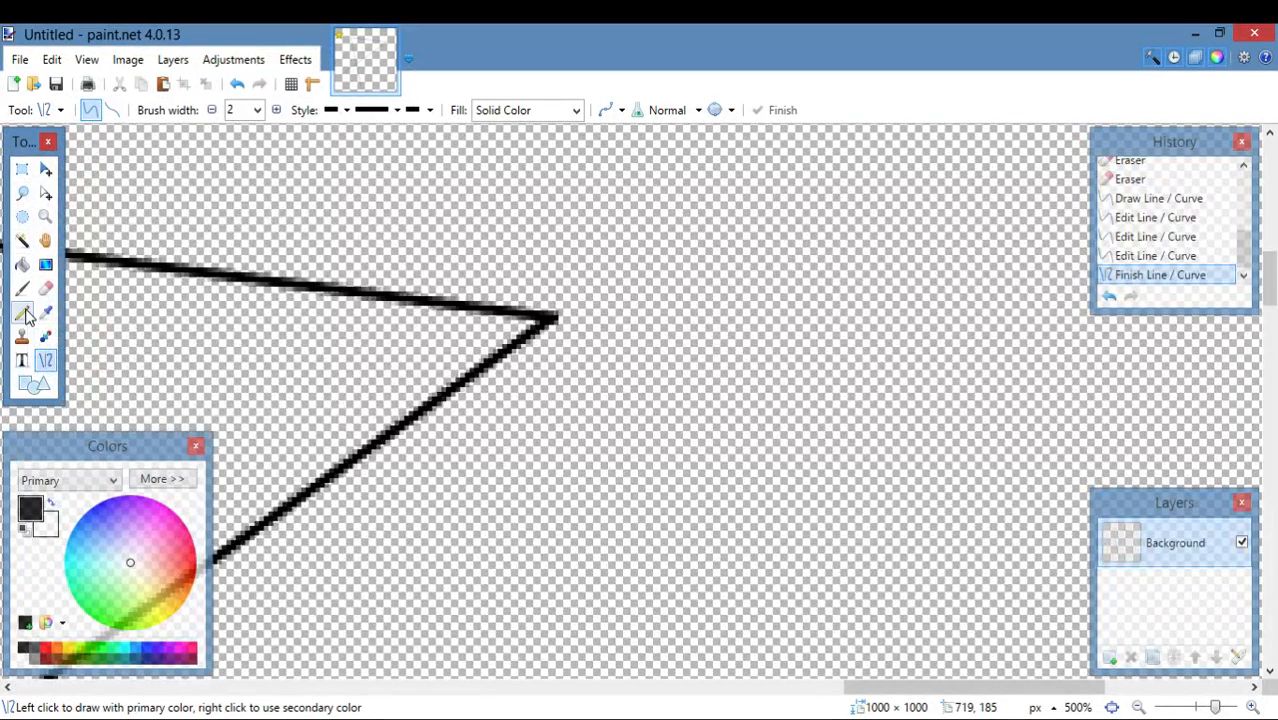
left_click(45, 288)
mouse_move(482, 310)
left_mouse_down()
mouse_move(510, 335)
mouse_move(491, 291)
mouse_move(548, 286)
mouse_move(526, 316)
mouse_move(544, 299)
mouse_move(563, 312)
mouse_move(560, 297)
mouse_move(548, 317)
mouse_move(514, 312)
left_mouse_up()
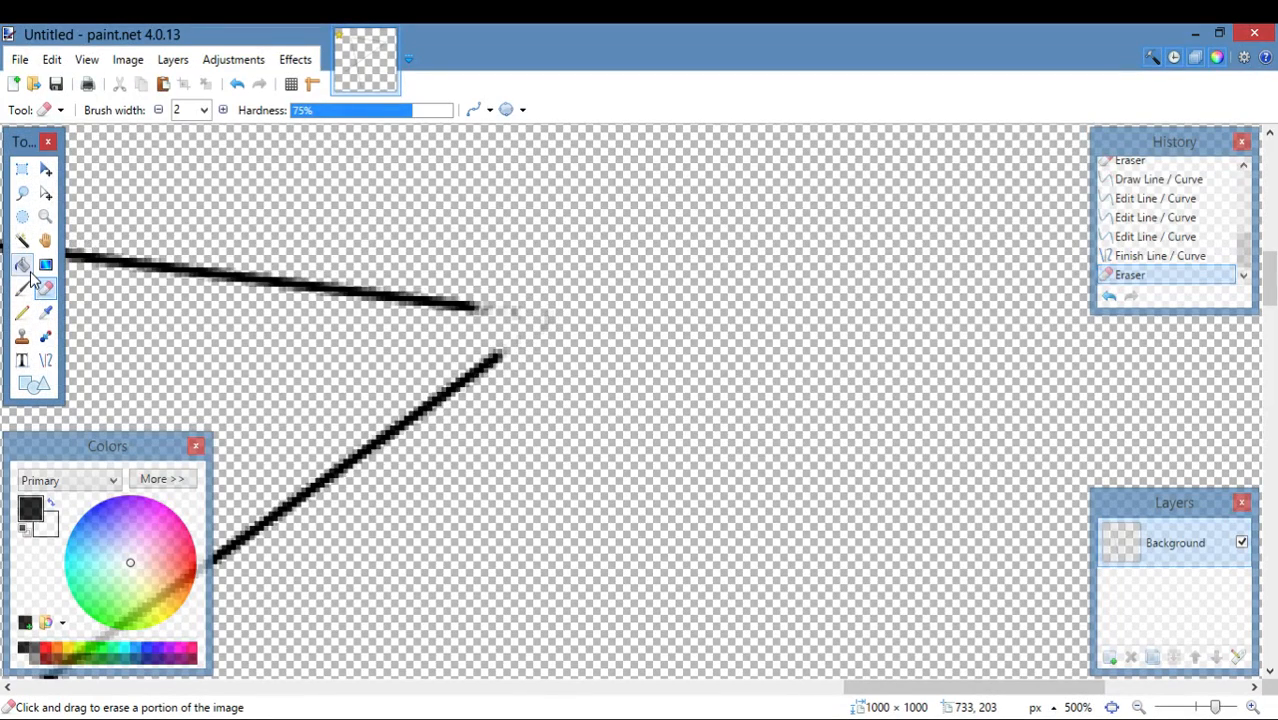
Bridge the erased right corner with a short line and bend it outward into a rounded corner.
left_click(45, 360)
scroll(483, 278, "up", 3)
scroll(483, 278, "up", 1)
mouse_move(466, 352)
left_mouse_down()
mouse_move(536, 471)
mouse_move(522, 467)
left_mouse_up()
left_click_drag(491, 392, 548, 422)
key("Return")
scroll(697, 335, "down", 10)
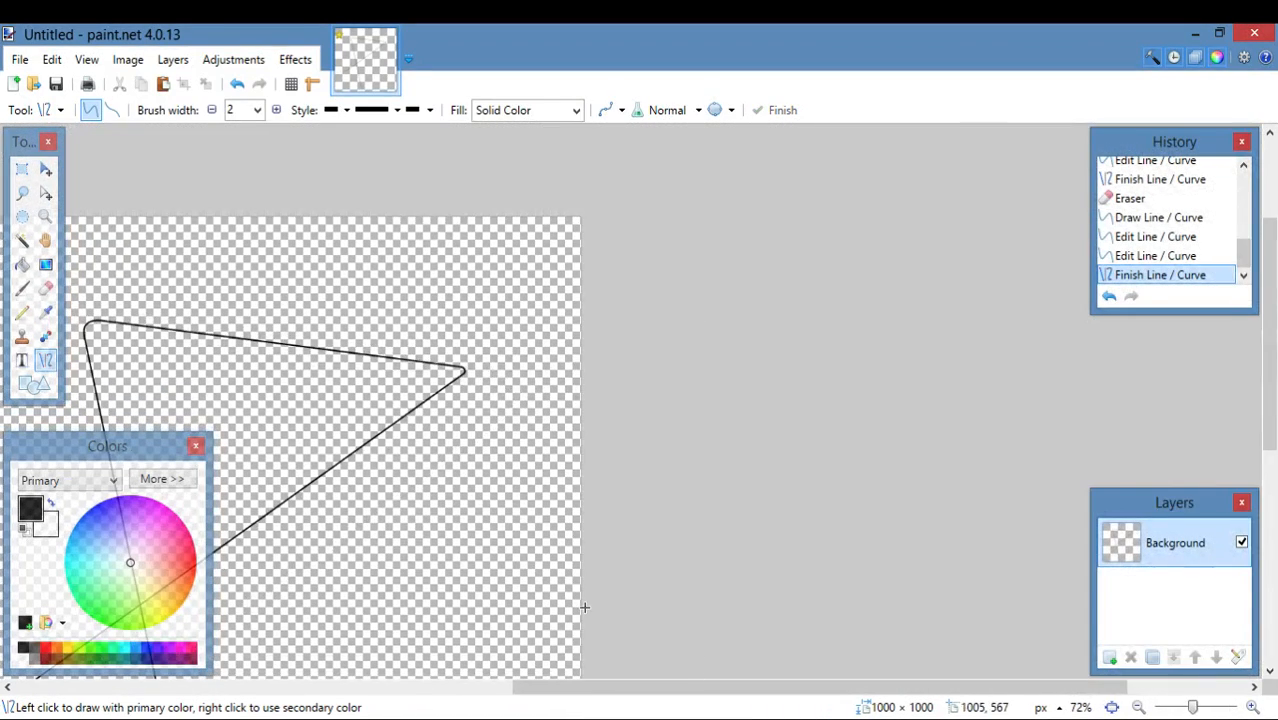
Draw a second diagonal from the first diagonal's lower-left tip up into the triangular outline.
left_click_drag(558, 678, 443, 670)
scroll(490, 418, "up", 5)
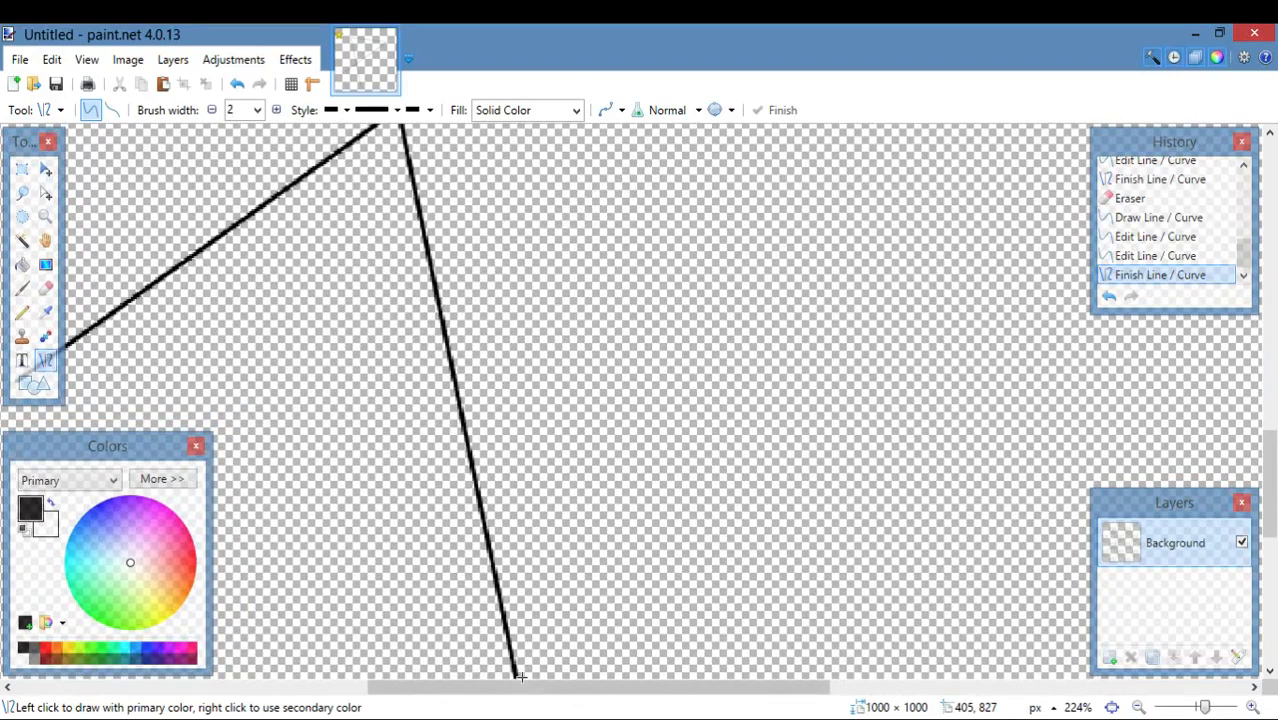
left_click_drag(520, 687, 406, 687)
scroll(240, 343, "up", 4)
scroll(240, 343, "up", 1)
scroll(633, 234, "down", 5)
mouse_move(491, 462)
left_mouse_down()
mouse_move(633, 234)
mouse_move(699, 163)
mouse_move(899, 198)
mouse_move(884, 200)
mouse_move(836, 471)
mouse_move(834, 452)
left_mouse_up()
scroll(884, 200, "down", 3)
key("Return")
Draw a short inner upper line leftward from the second diagonal's upper end.
scroll(843, 396, "up", 4)
scroll(753, 412, "up", 2)
mouse_move(830, 331)
left_mouse_down()
mouse_move(508, 265)
mouse_move(416, 254)
mouse_move(371, 264)
left_mouse_up()
scroll(525, 263, "down", 5)
key("Return")
Draw a near-vertical line from the short inner line's left end down to the steep line's lower tip.
scroll(366, 254, "up", 3)
left_click_drag(444, 280, 448, 364)
scroll(422, 361, "down", 5)
scroll(448, 357, "down", 5)
scroll(442, 362, "up", 4)
key("Return")
Erase the part of the outer steep line between the two diagonals with a 10-pixel eraser.
scroll(388, 313, "up", 3)
scroll(388, 313, "down", 6)
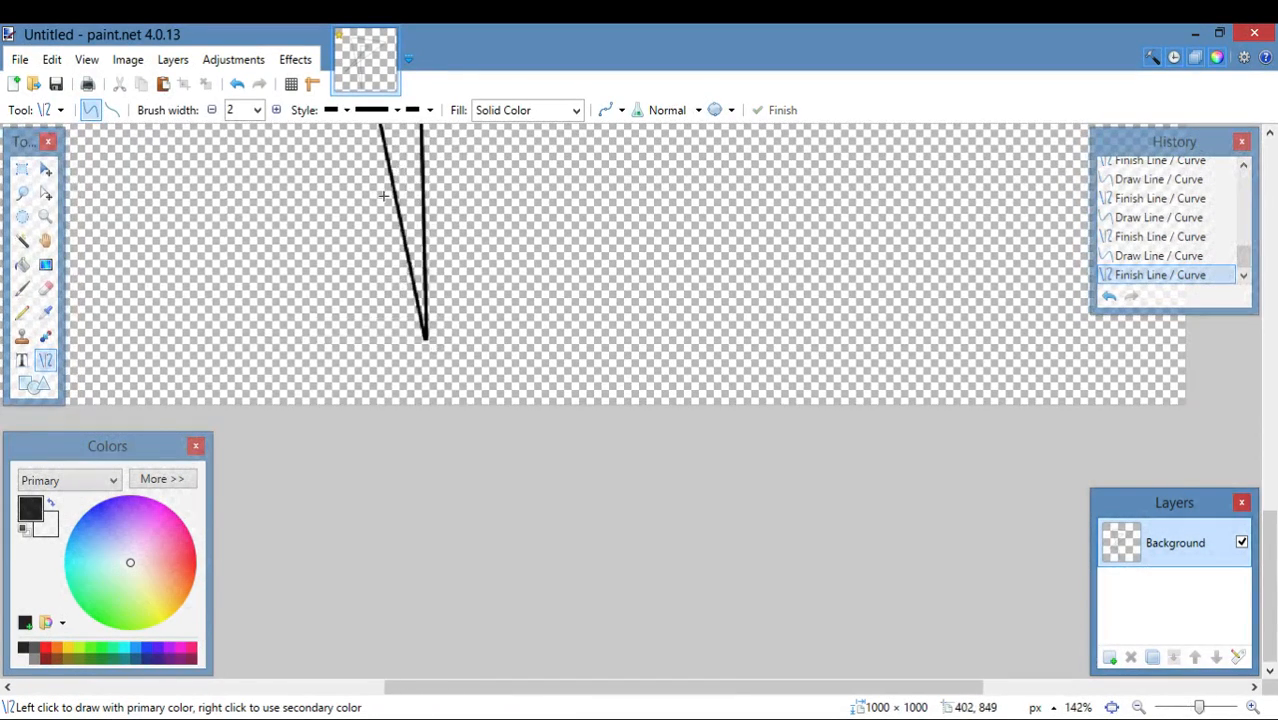
scroll(388, 313, "up", 5)
scroll(216, 287, "up", 3)
key("e")
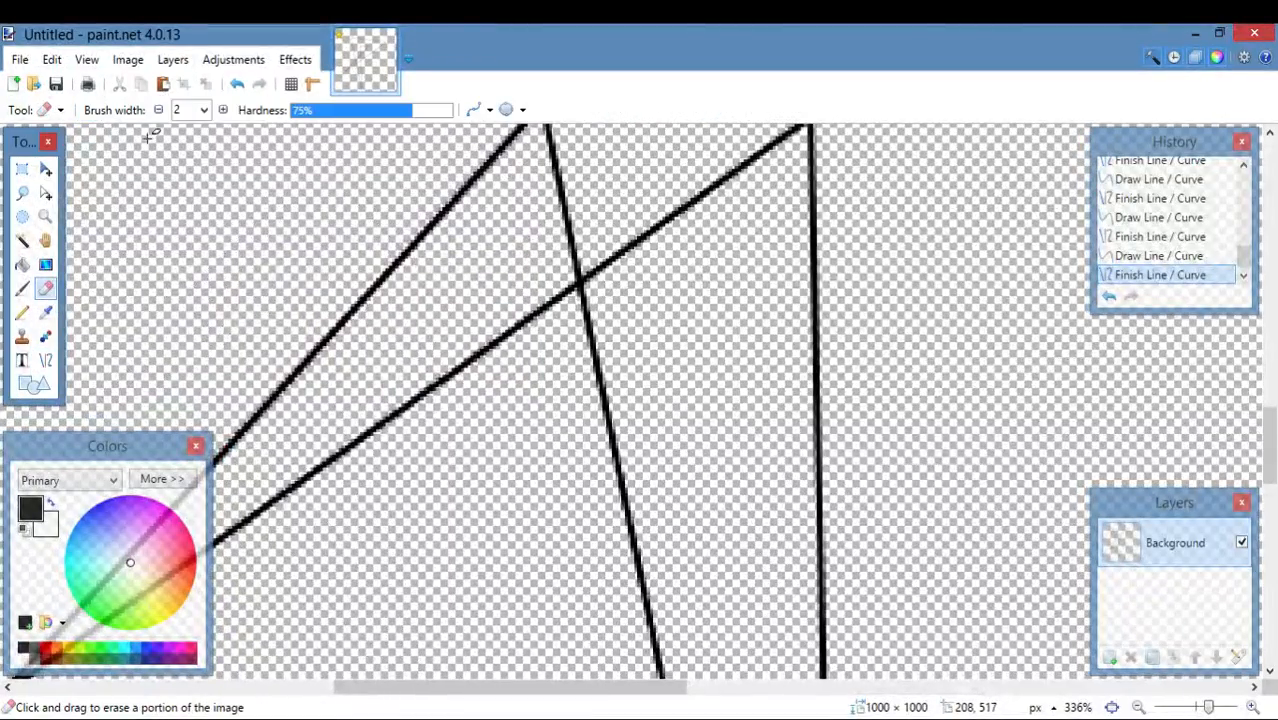
left_click(225, 110)
left_click(225, 110)
left_click(225, 110)
left_click(227, 111)
scroll(565, 322, "up", 1)
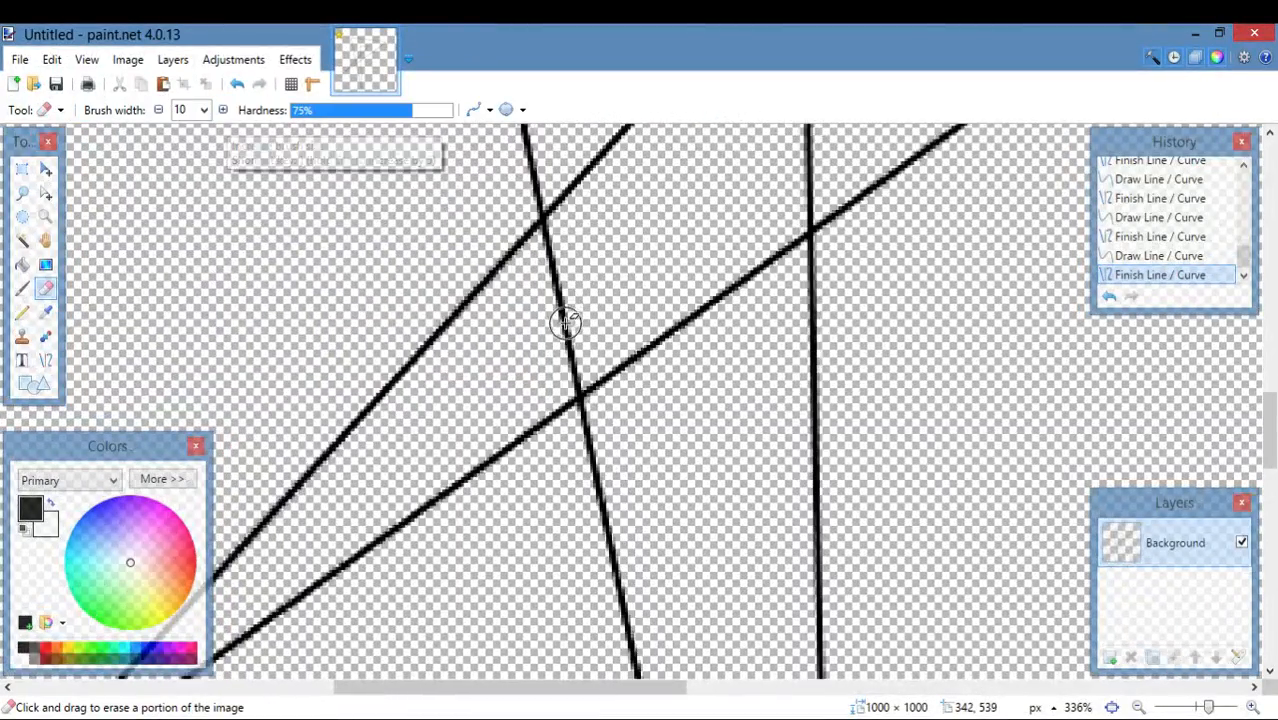
scroll(560, 335, "up", 4)
left_click(590, 437)
left_click(600, 448)
left_click_drag(600, 448, 585, 228)
scroll(585, 228, "up", 3)
left_click_drag(555, 335, 571, 528)
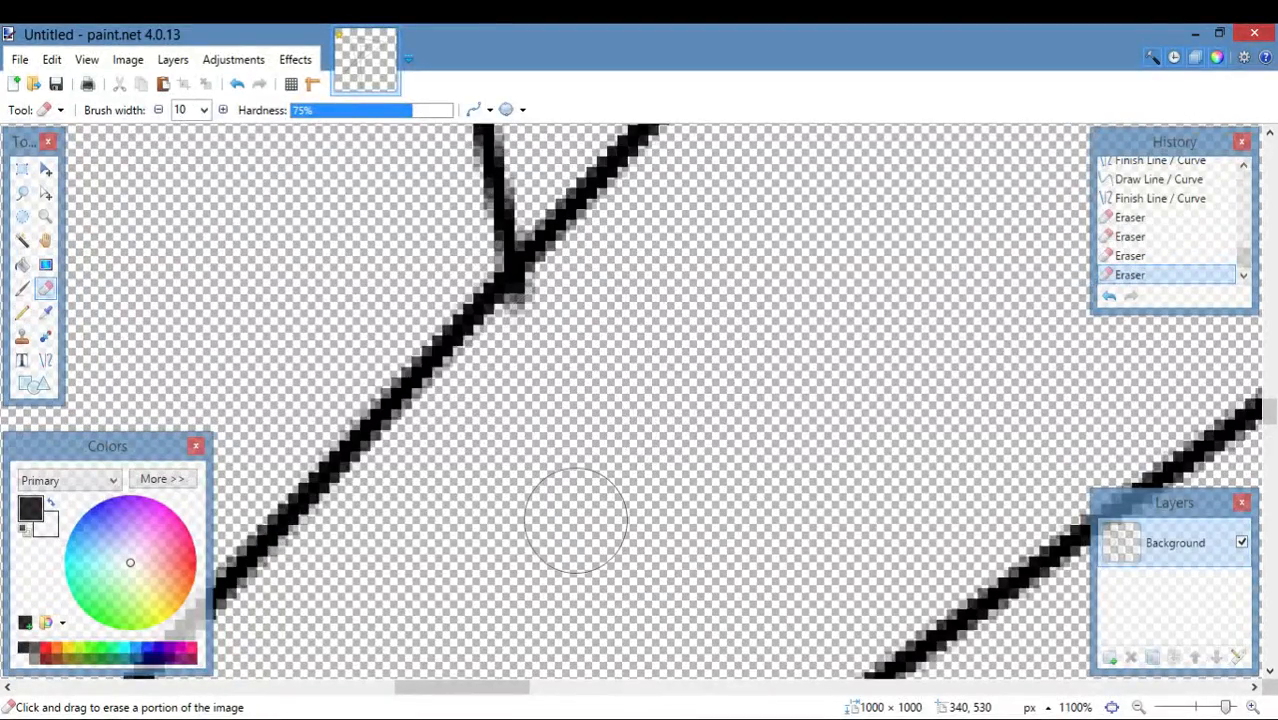
left_click_drag(556, 309, 591, 409)
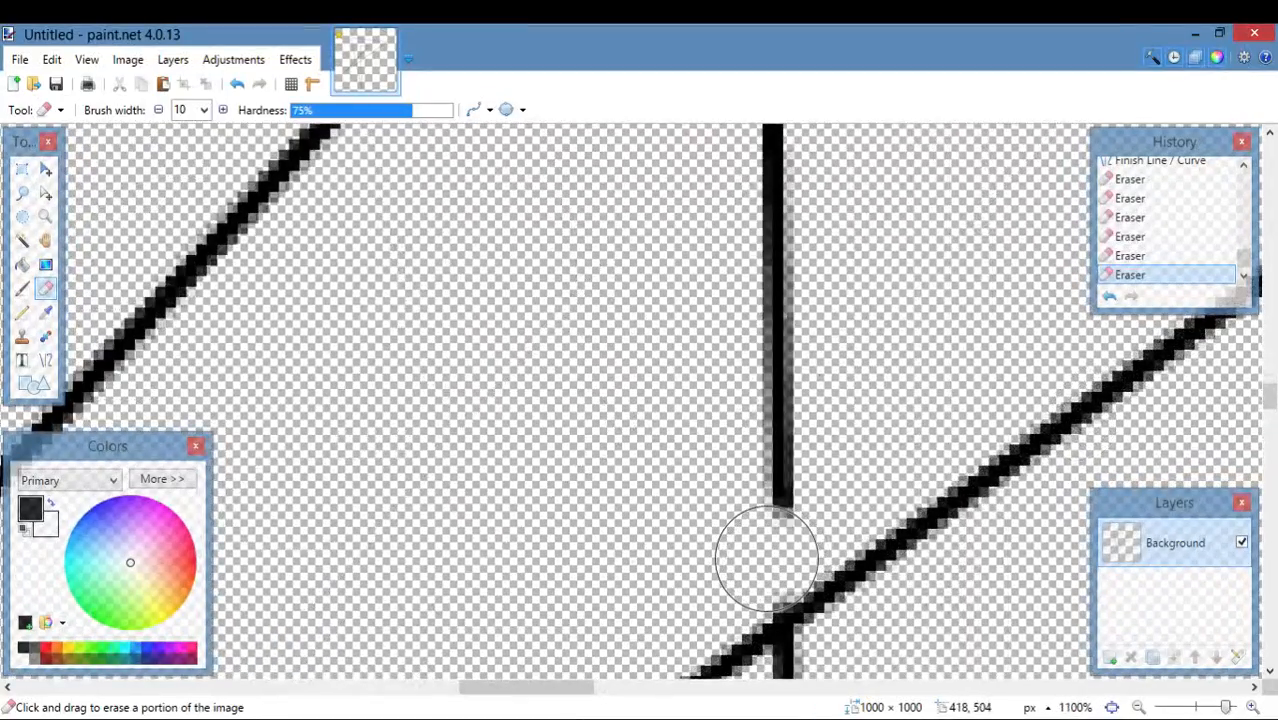
Erase the part of the near-vertical inner line between the two diagonals.
left_click_drag(766, 558, 792, 300)
scroll(795, 465, "up", 3)
scroll(764, 408, "up", 3)
mouse_move(787, 400)
left_mouse_down()
mouse_move(776, 408)
mouse_move(770, 605)
left_mouse_up()
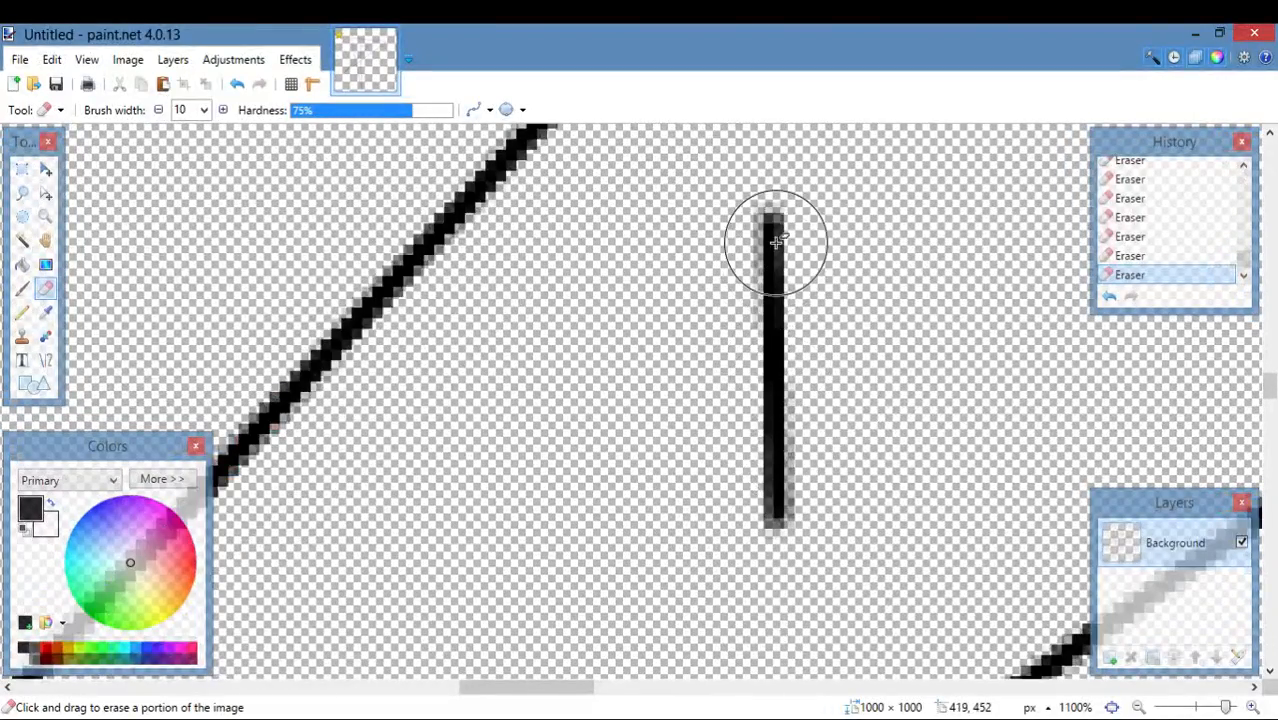
left_click_drag(776, 241, 785, 549)
scroll(807, 362, "down", 10)
scroll(997, 318, "down", 4)
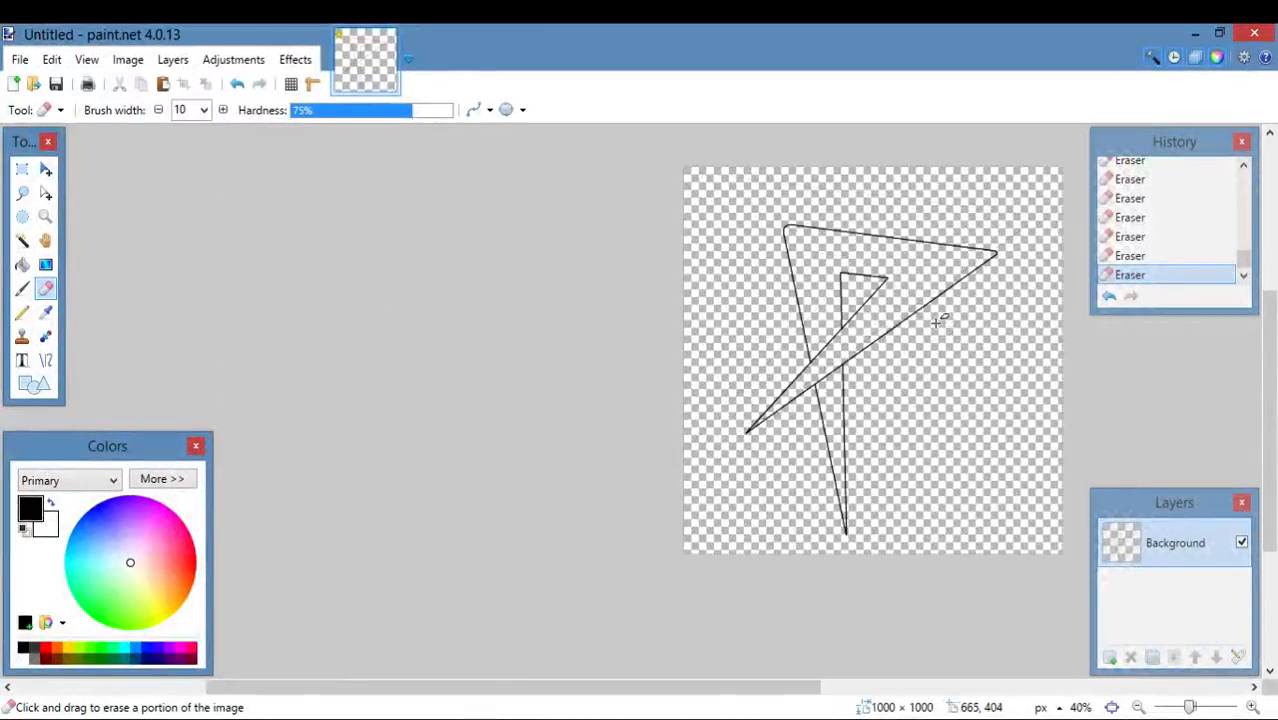
scroll(960, 290, "up", 6)
left_click(22, 169)
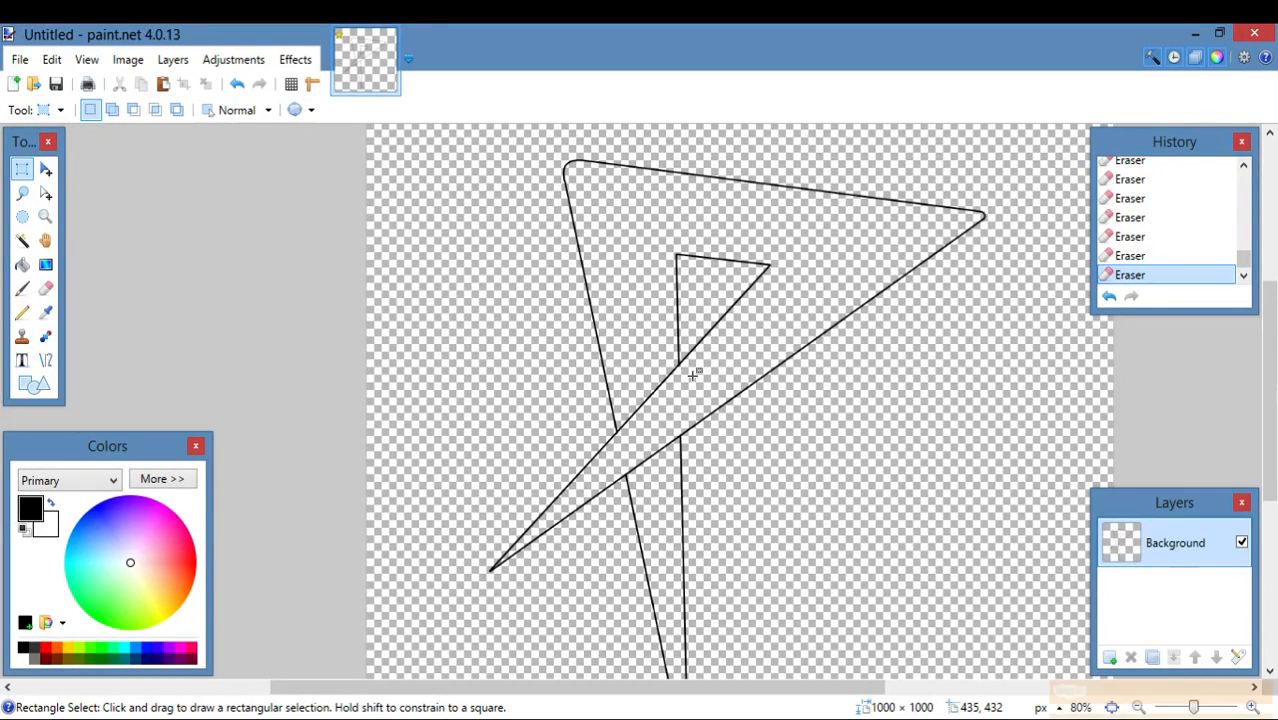
left_click(1261, 651)
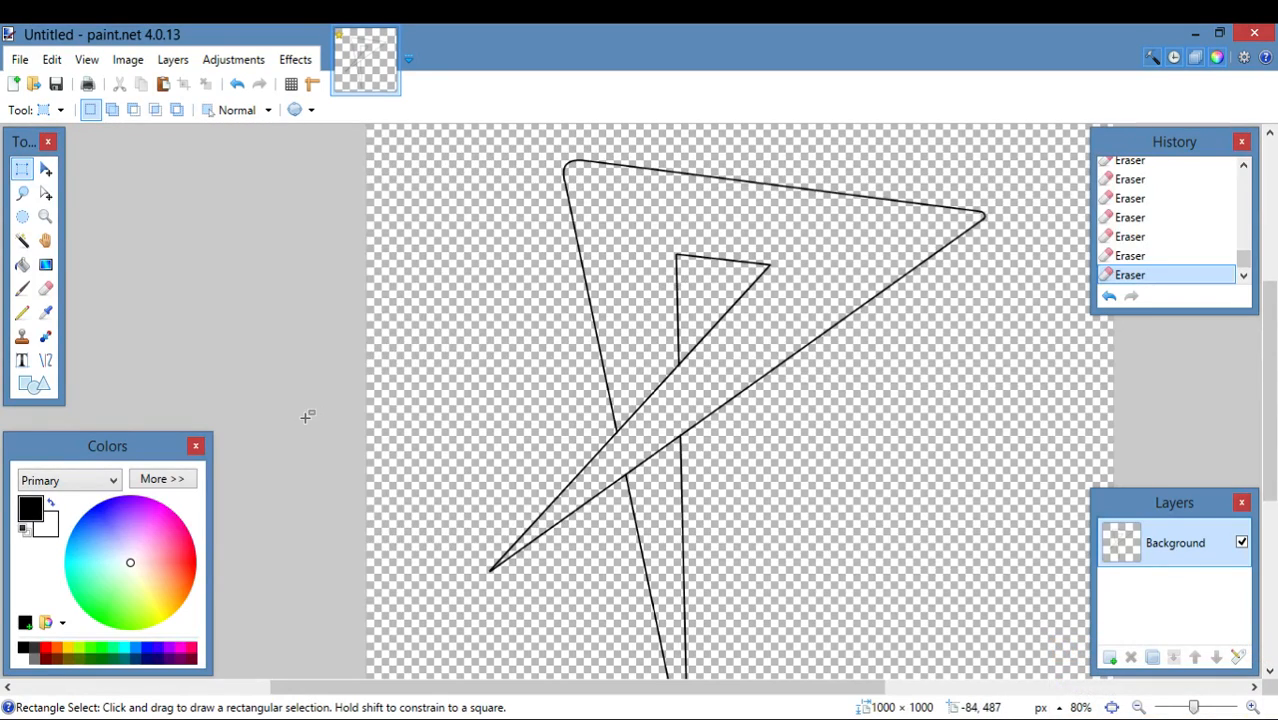
key("ctrl+b")
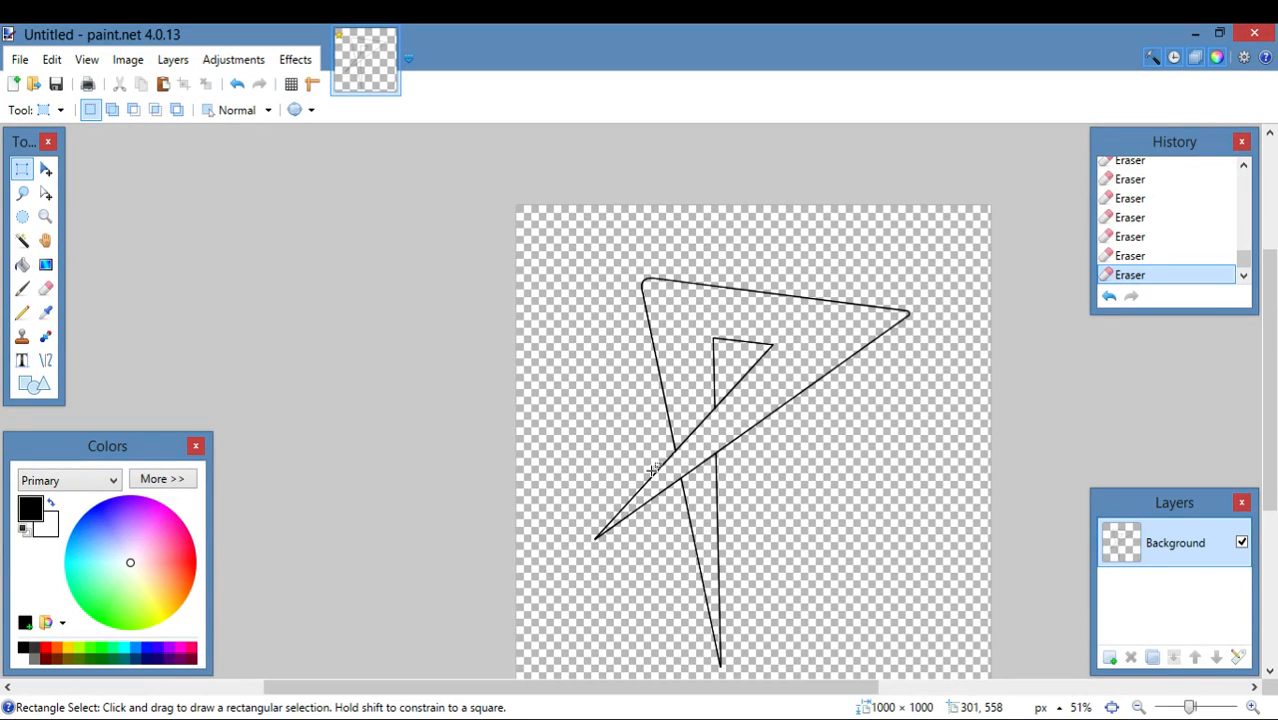
scroll(712, 363, "up", 5)
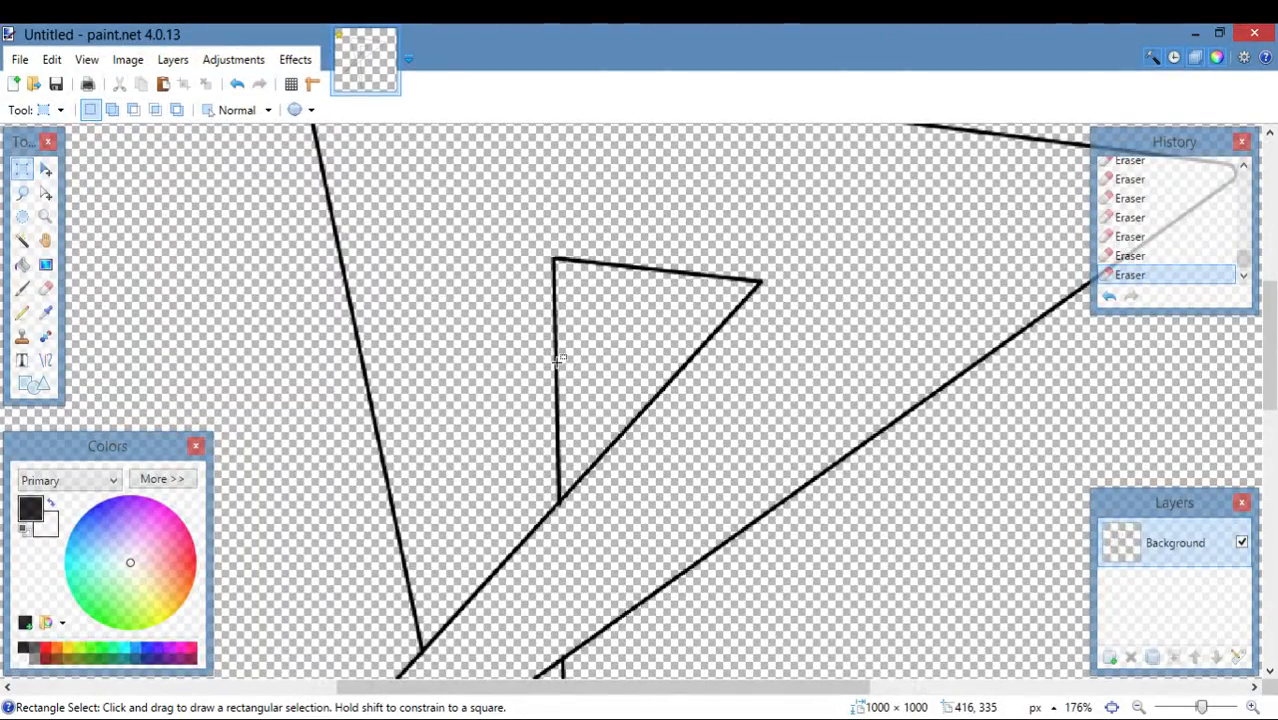
scroll(558, 362, "down", 5)
scroll(558, 362, "up", 3)
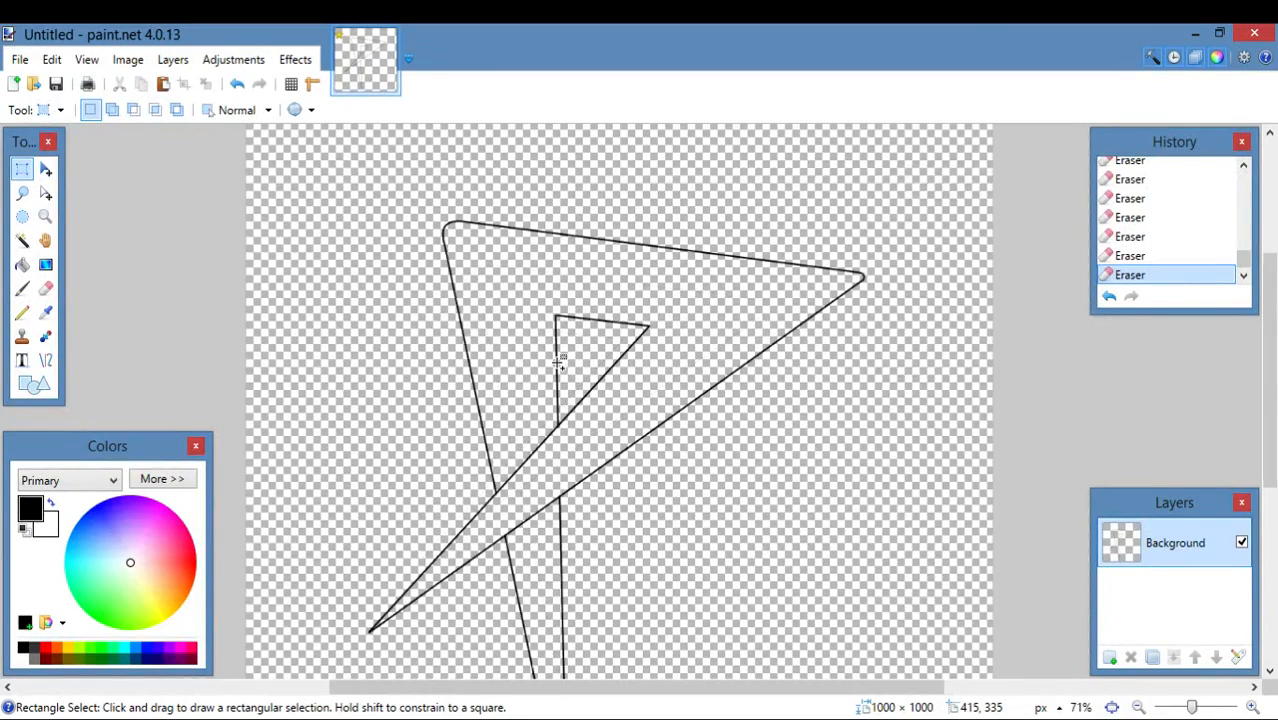
Add a 2-pixel outer edge above the triangle: a line from each rounded corner, the right one about 51 pixels, and one joining their ends.
left_click(45, 362)
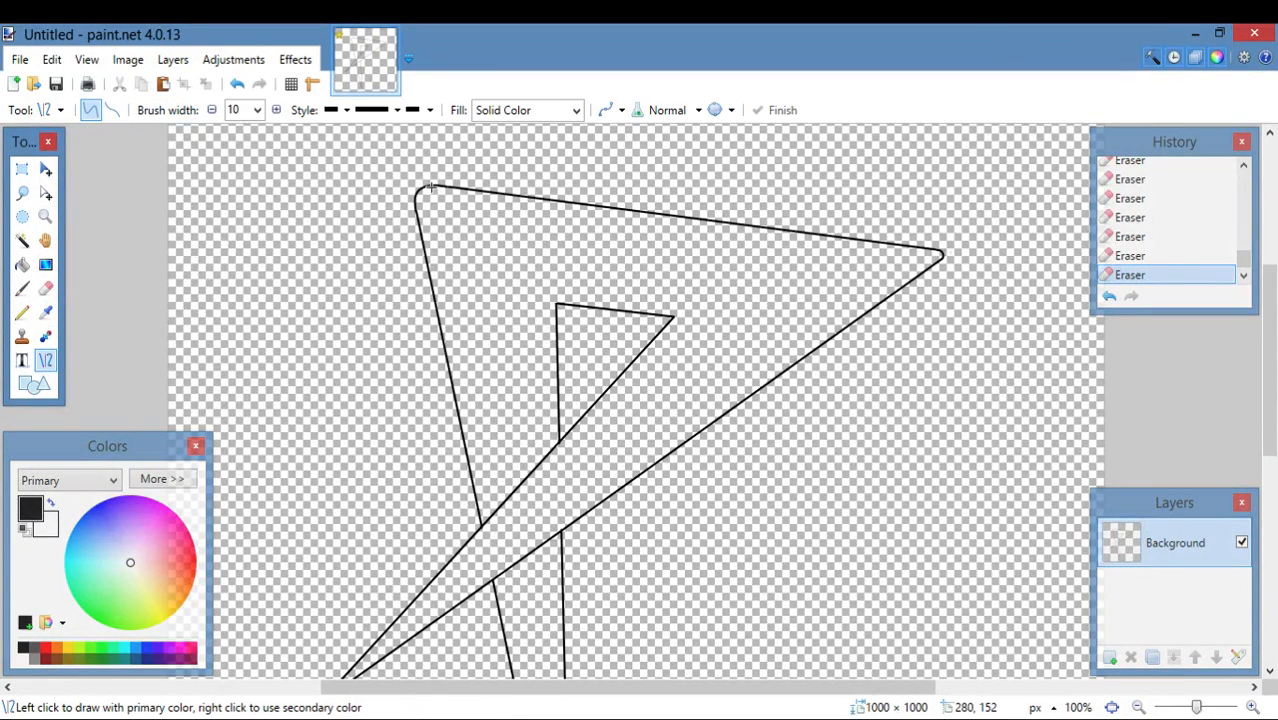
mouse_move(419, 188)
left_mouse_down()
mouse_move(665, 137)
mouse_move(705, 153)
left_mouse_up()
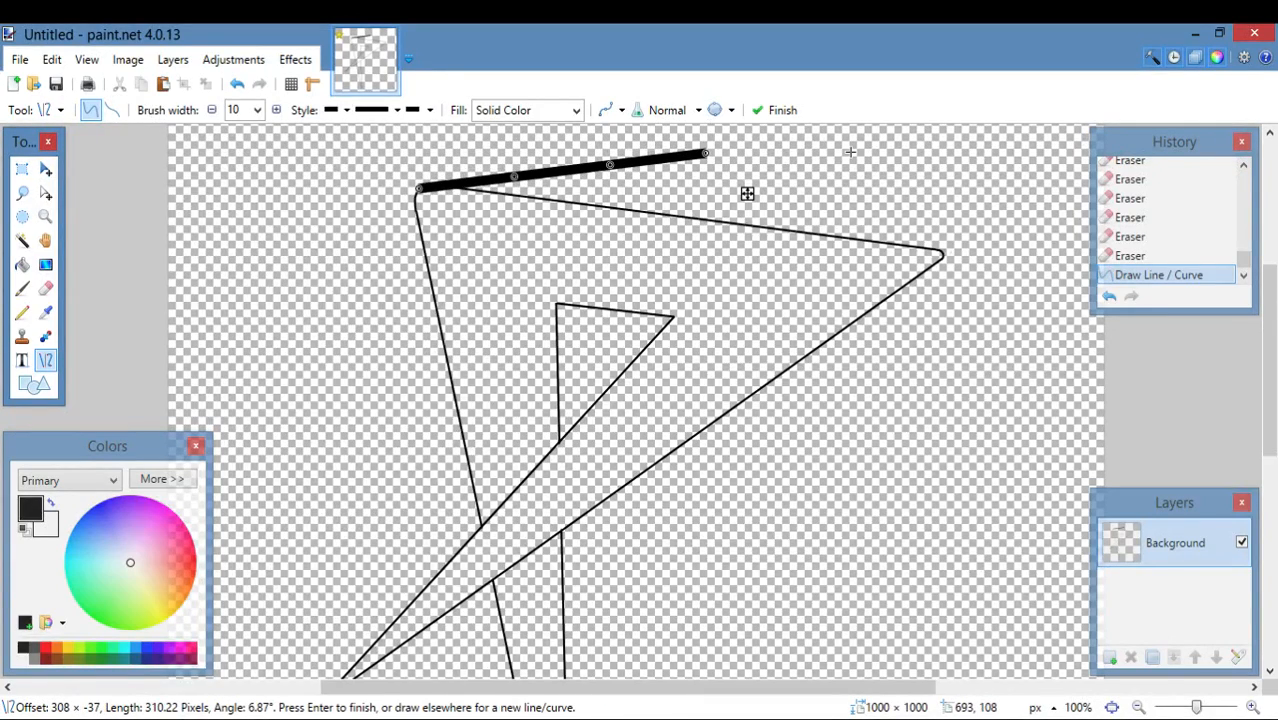
key("ctrl+z")
left_click(219, 110)
mouse_move(421, 186)
left_mouse_down()
mouse_move(803, 110)
mouse_move(947, 194)
mouse_move(717, 259)
left_mouse_up()
key("Return")
left_click_drag(943, 340, 987, 321)
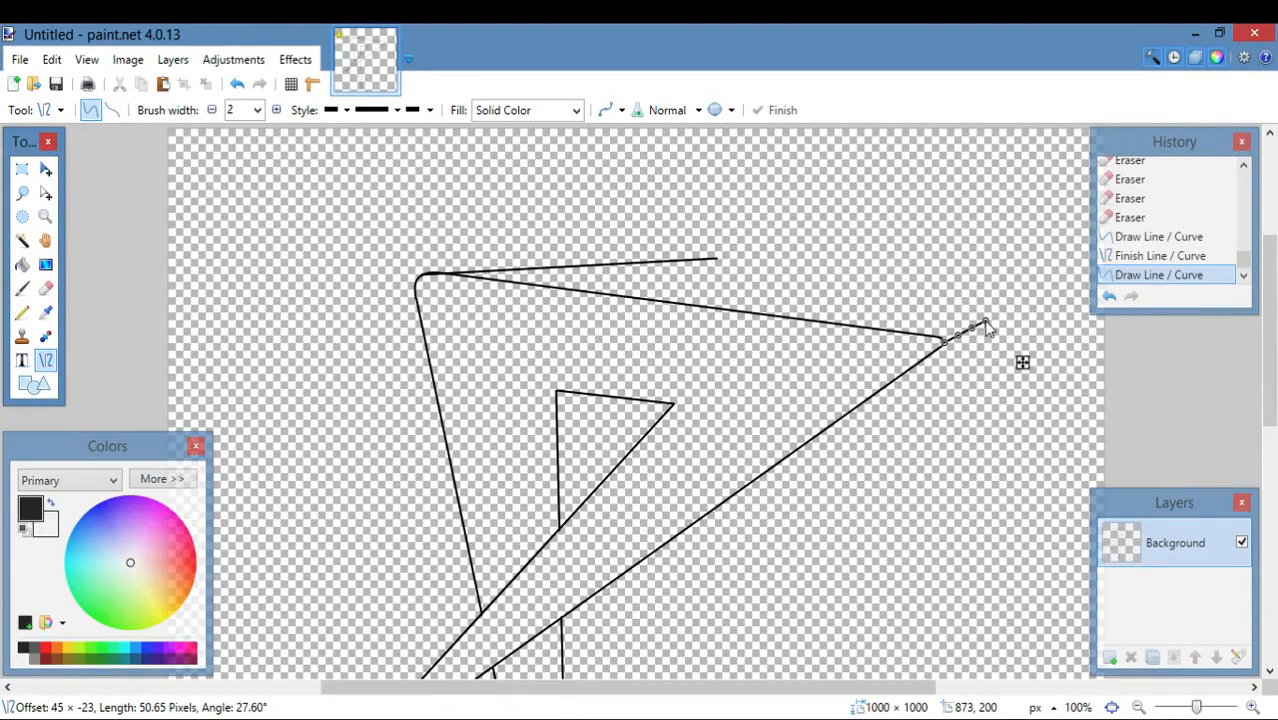
left_click_drag(717, 259, 987, 319)
Draw a short diagonal line from the inner triangle's upper-left corner into its interior.
scroll(913, 330, "down", 2)
left_click_drag(558, 162, 590, 196)
key("Return")
scroll(633, 178, "up", 2)
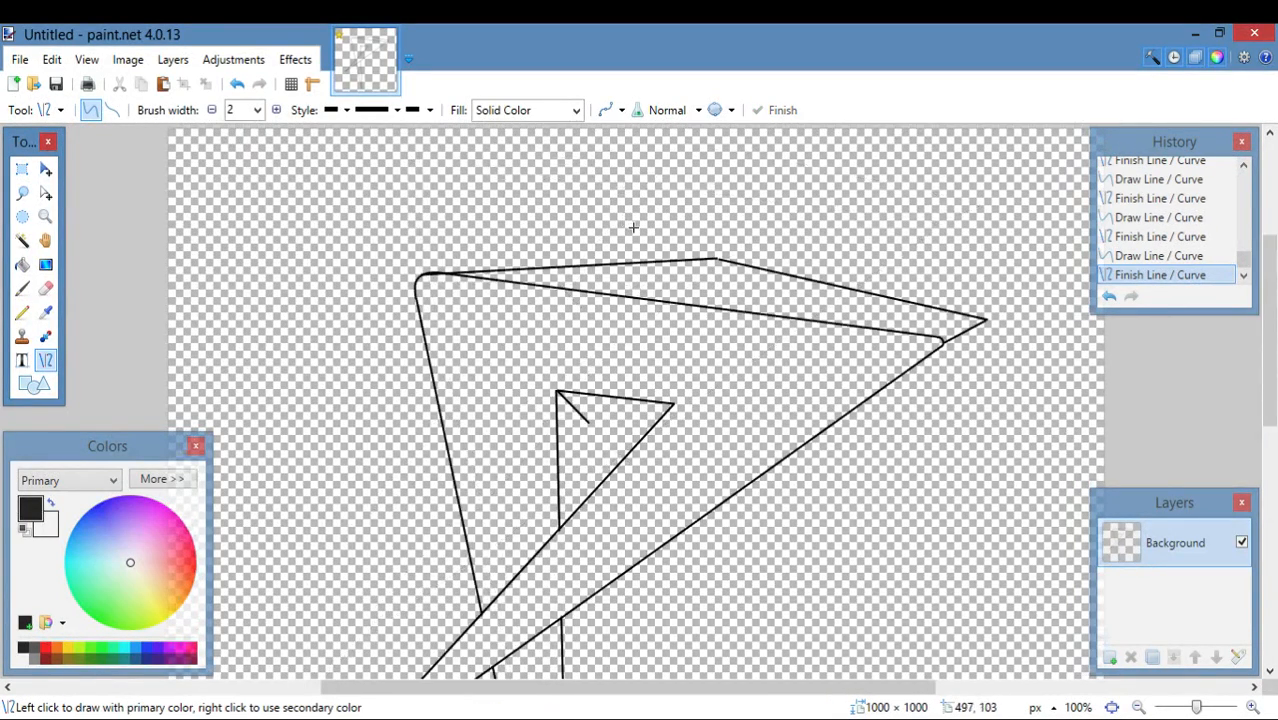
Undo the short diagonal inside the inner triangle and the three outer edge lines above the large triangle.
key("ctrl+z")
key("ctrl+z")
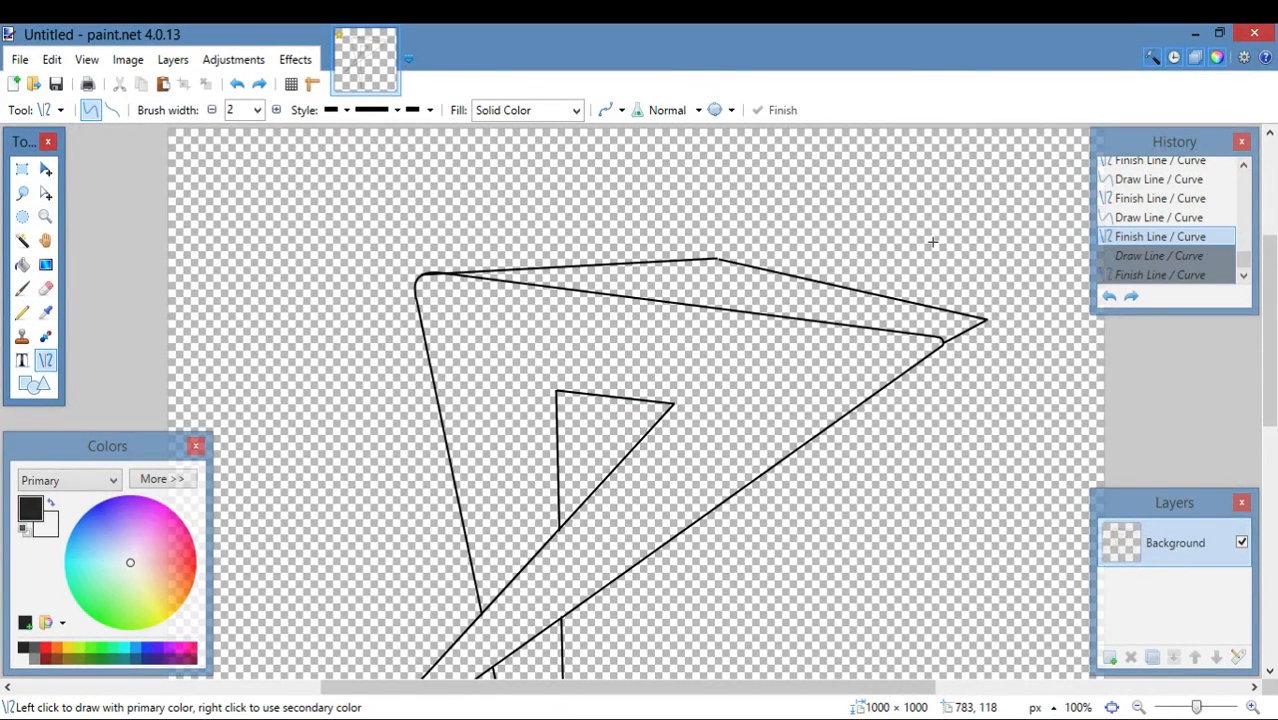
left_click_drag(986, 323, 742, 611)
key("ctrl+z")
key("ctrl+z")
key("ctrl+z")
key("ctrl+z")
key("ctrl+z")
key("ctrl+z")
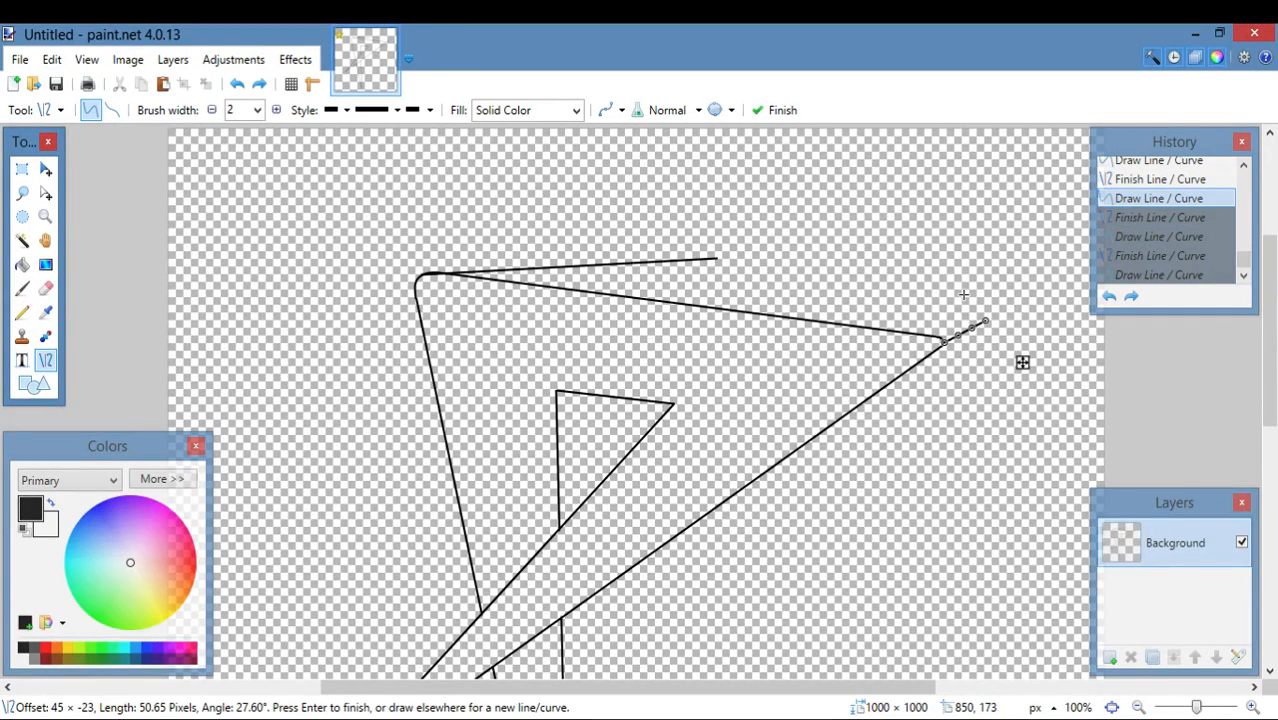
key("ctrl+z")
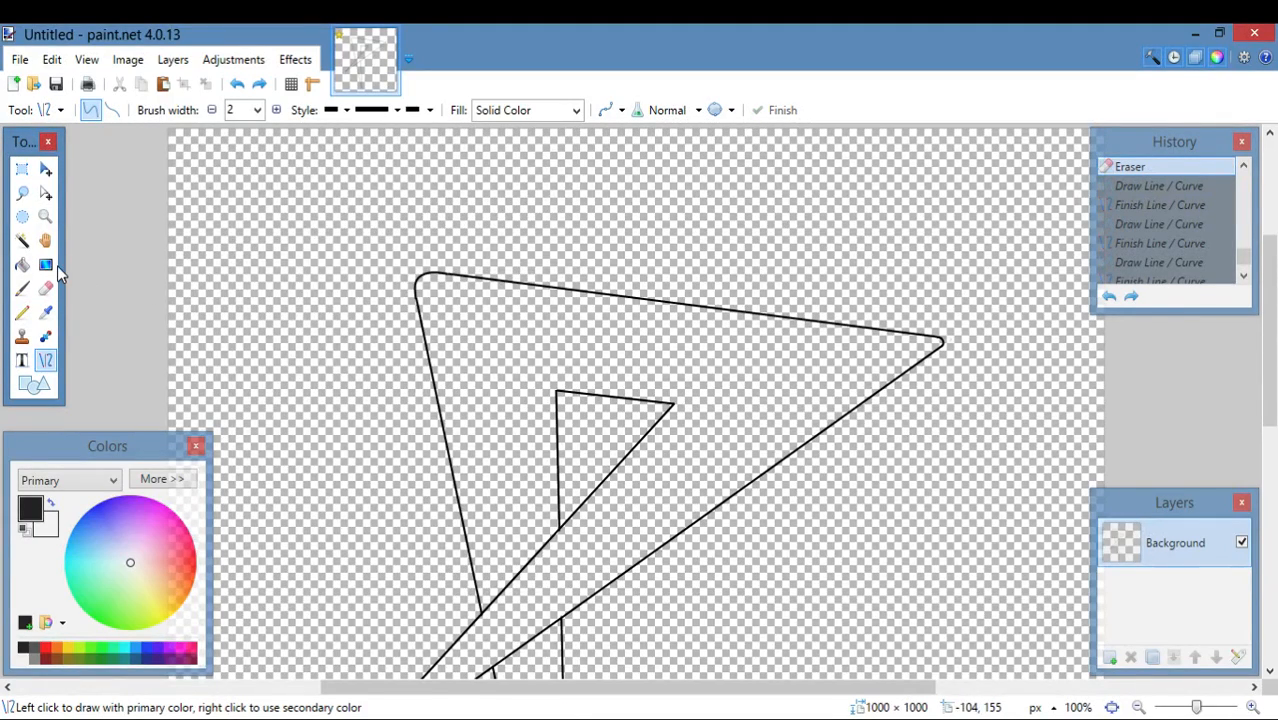
Select the logo's upper enclosed region with the Magic Wand and add the lower leg's interior to the selection.
scroll(517, 430, "down", 3)
left_click(22, 240)
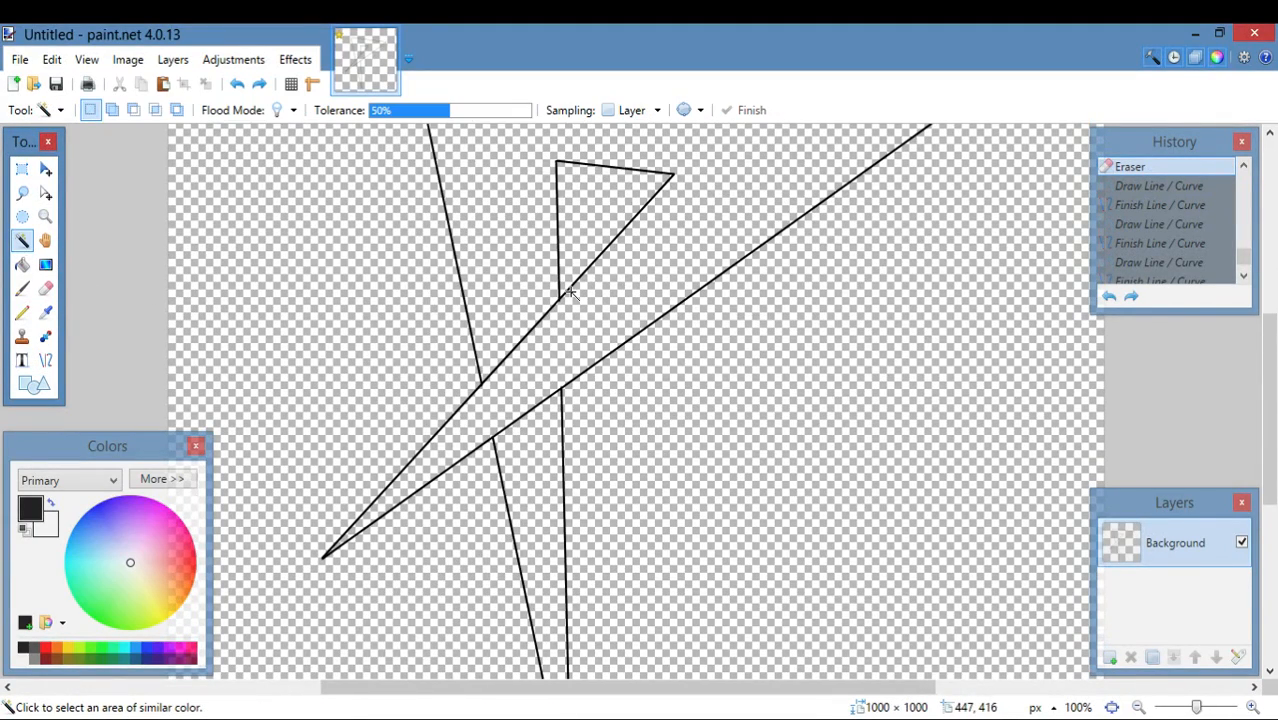
left_click(597, 314)
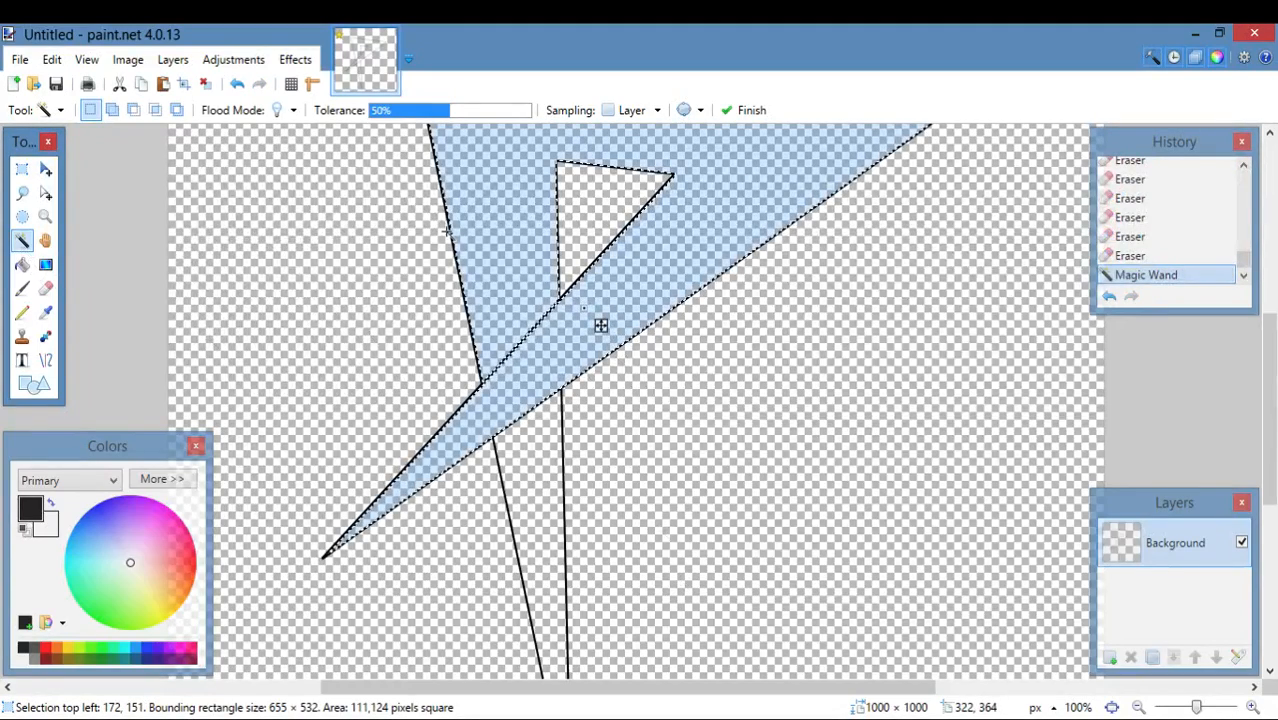
scroll(520, 407, "up", 3)
scroll(538, 438, "down", 2)
left_click(527, 549, "ctrl")
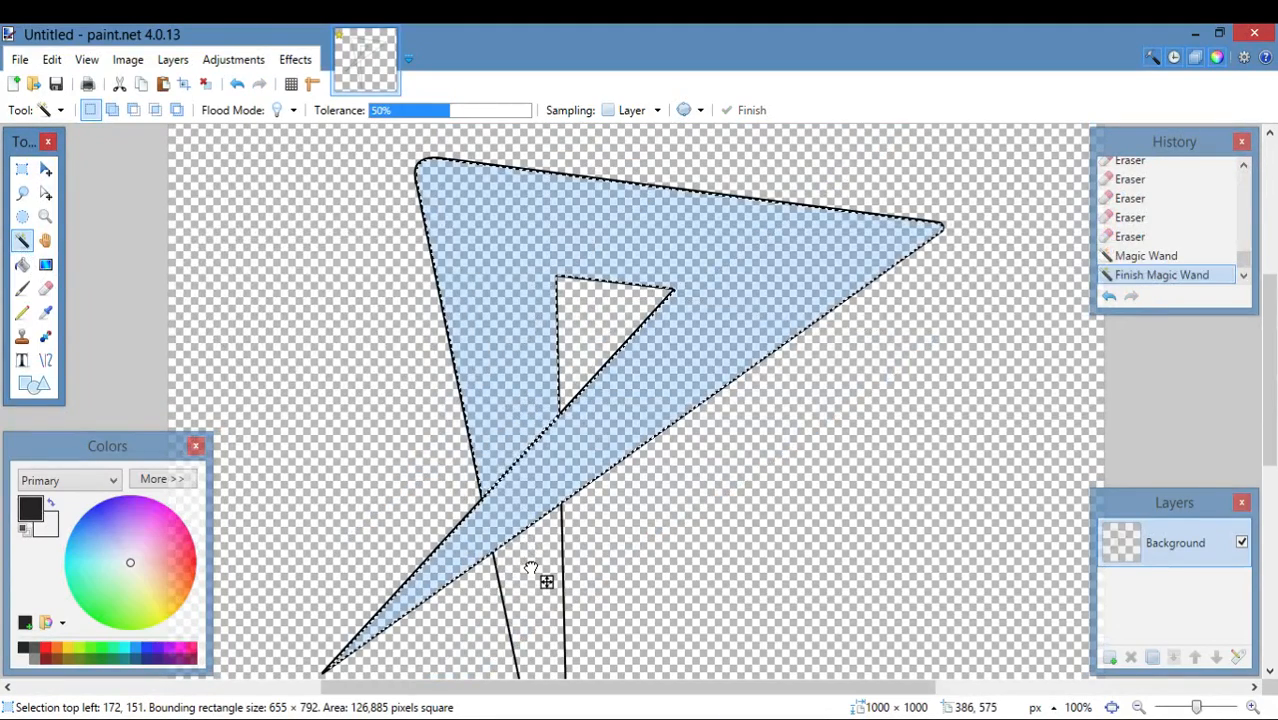
Select the black outline with the Magic Wand, add both enclosed regions, and set the tolerance to 68%.
scroll(593, 528, "up", 3)
scroll(593, 528, "up", 4)
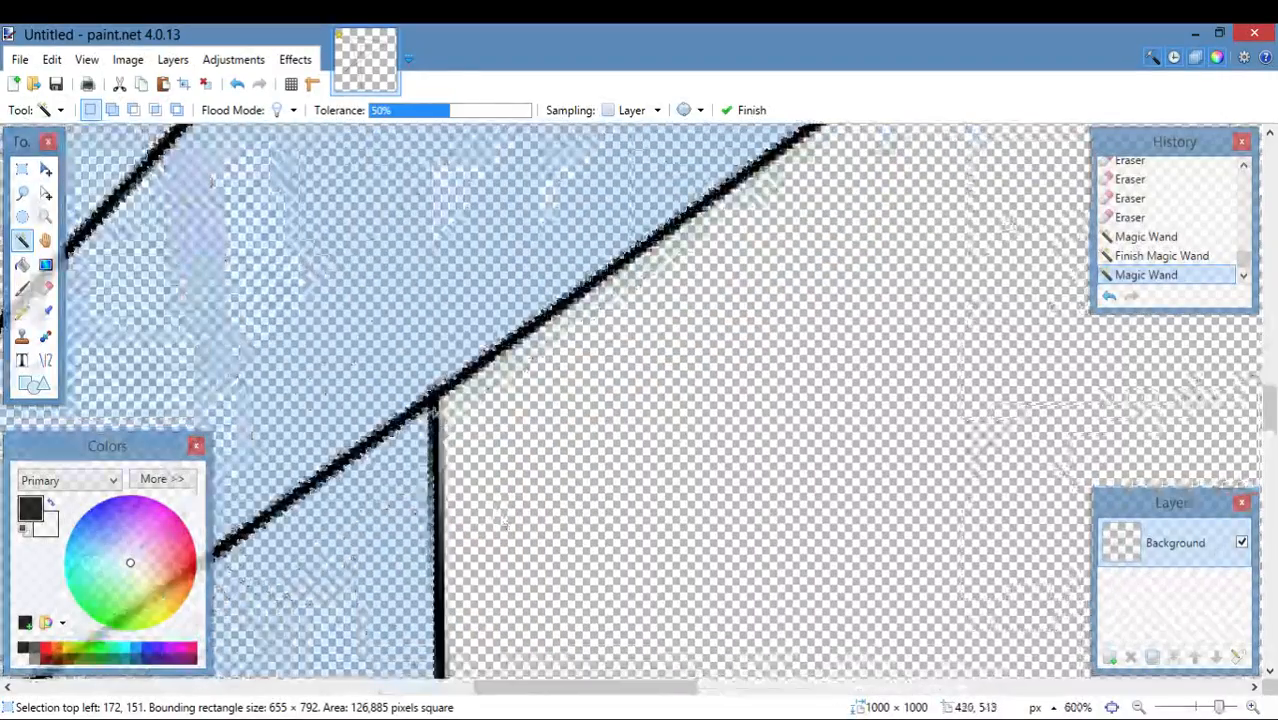
left_click(430, 398)
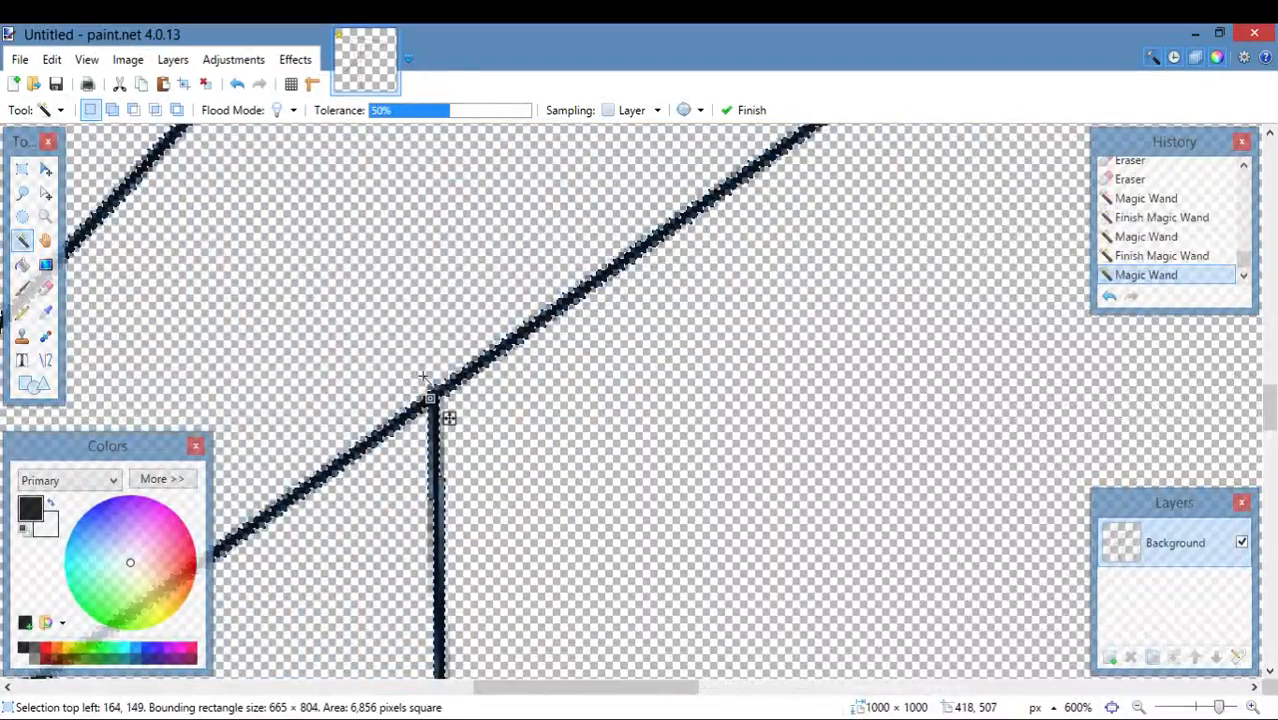
left_click(379, 295)
left_click(423, 472, "ctrl")
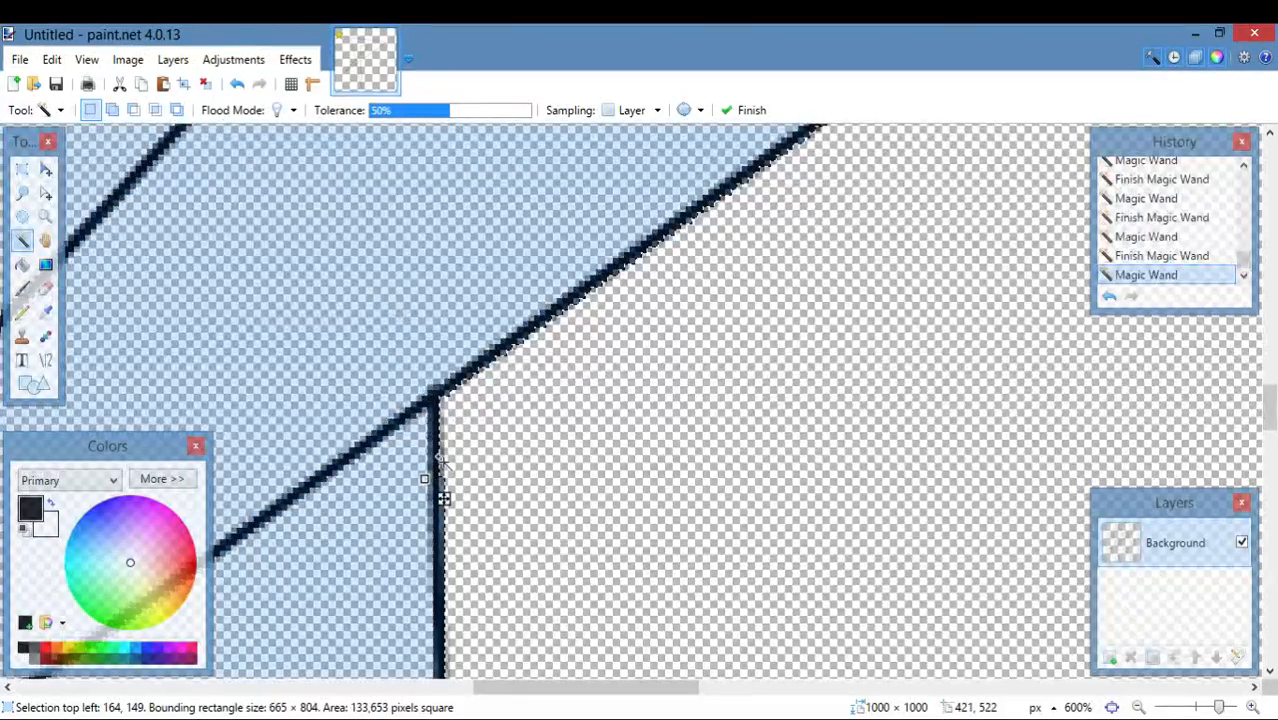
scroll(442, 491, "down", 6)
mouse_move(452, 110)
left_mouse_down()
mouse_move(490, 120)
mouse_move(472, 112)
mouse_move(496, 108)
mouse_move(476, 108)
left_mouse_up()
scroll(423, 250, "down", 5)
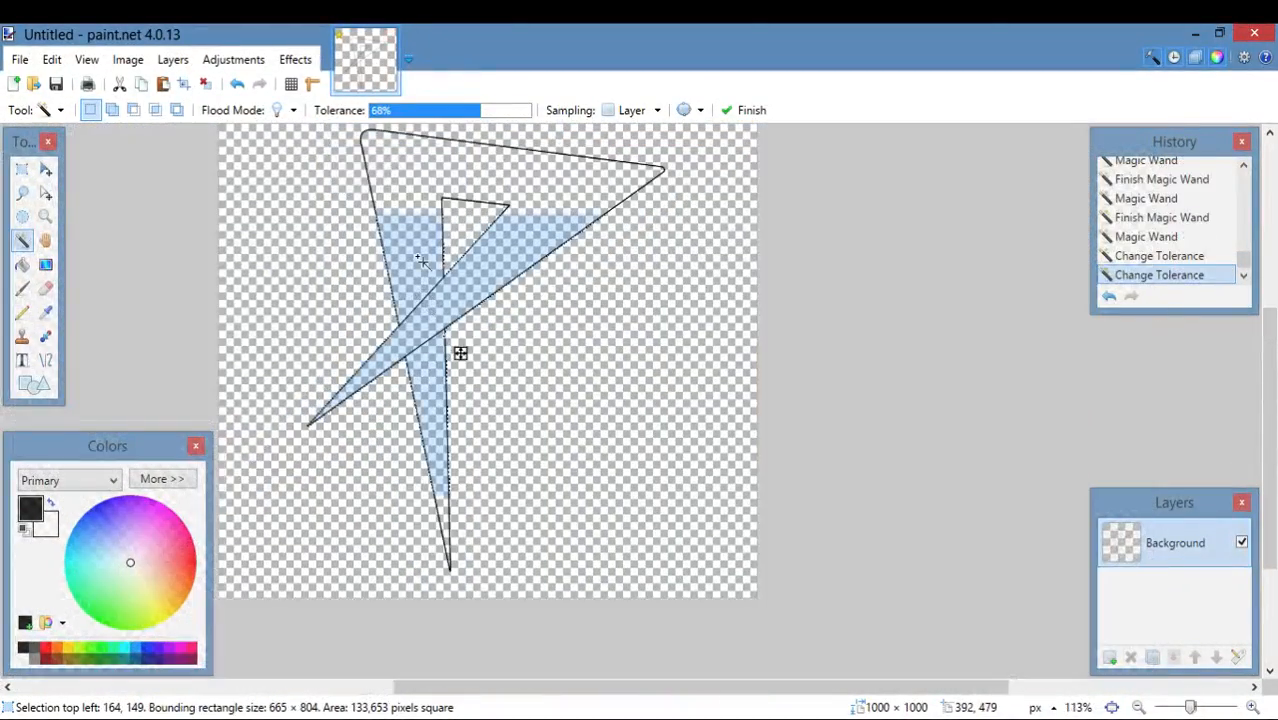
Fill the selection with a linear gradient about 520 pixels long, from magenta at the logo's upper right to purple at its lower left.
left_click(45, 266)
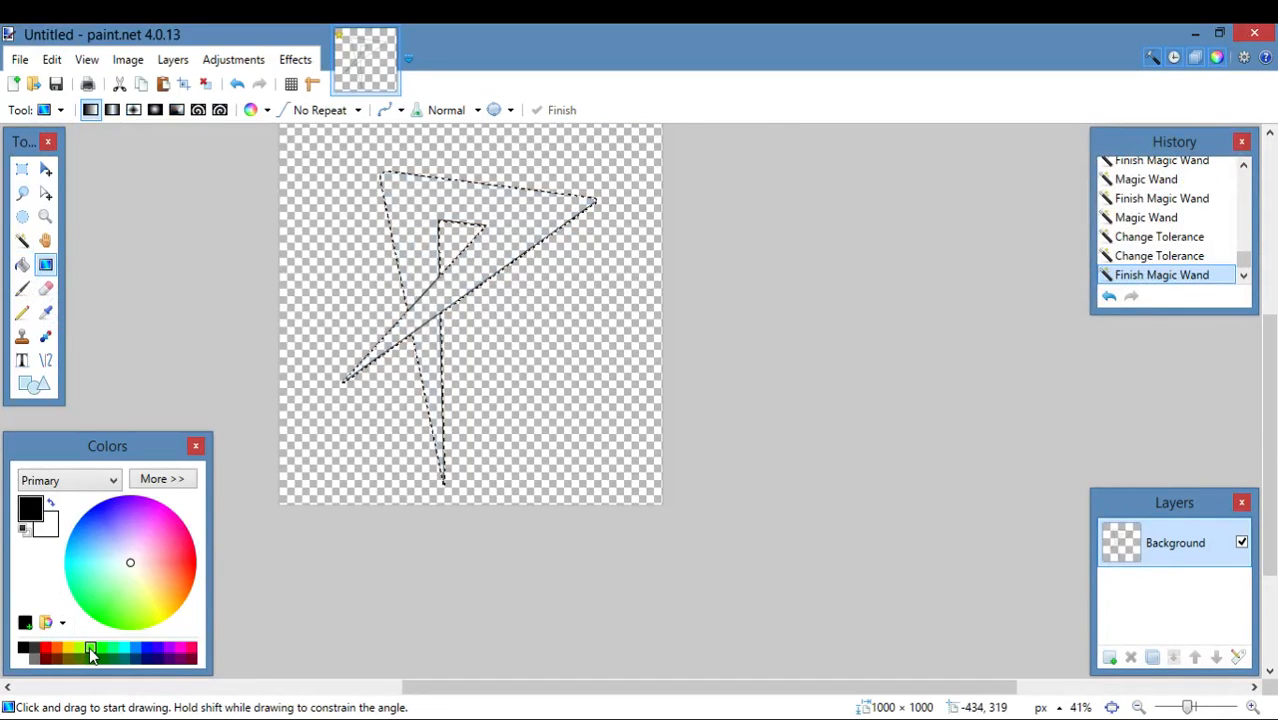
left_click(182, 647)
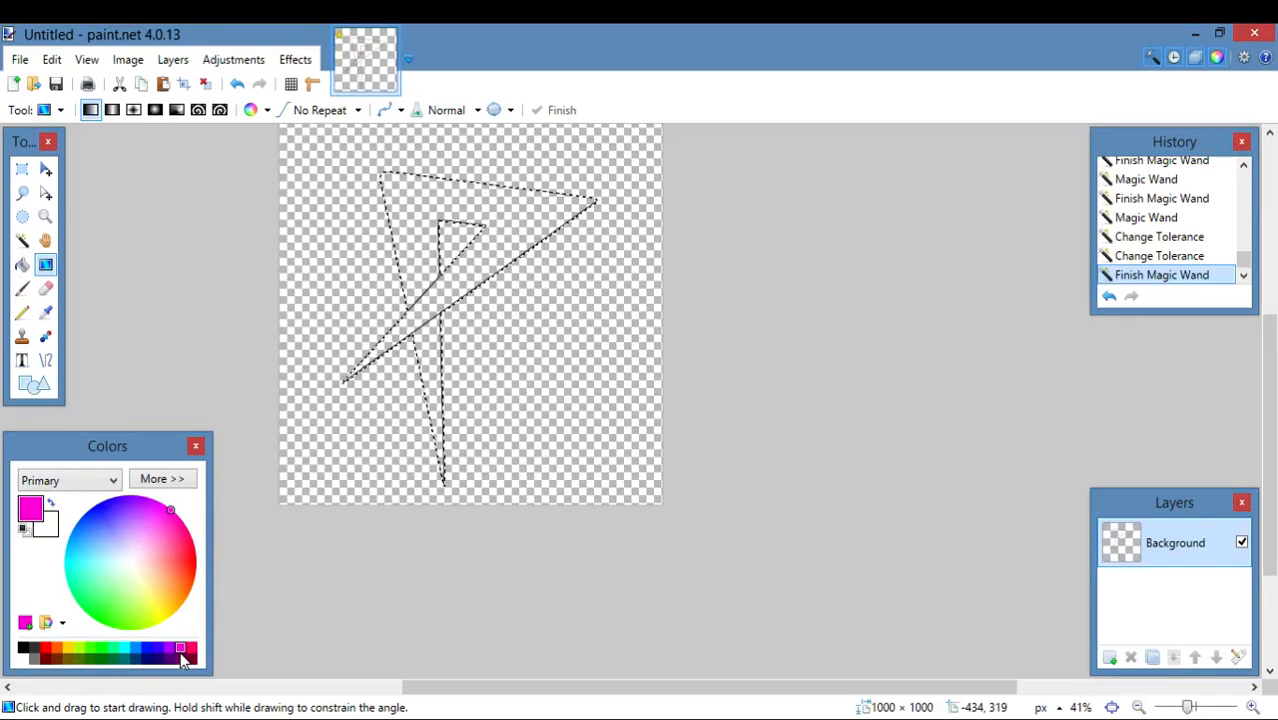
left_click(50, 537)
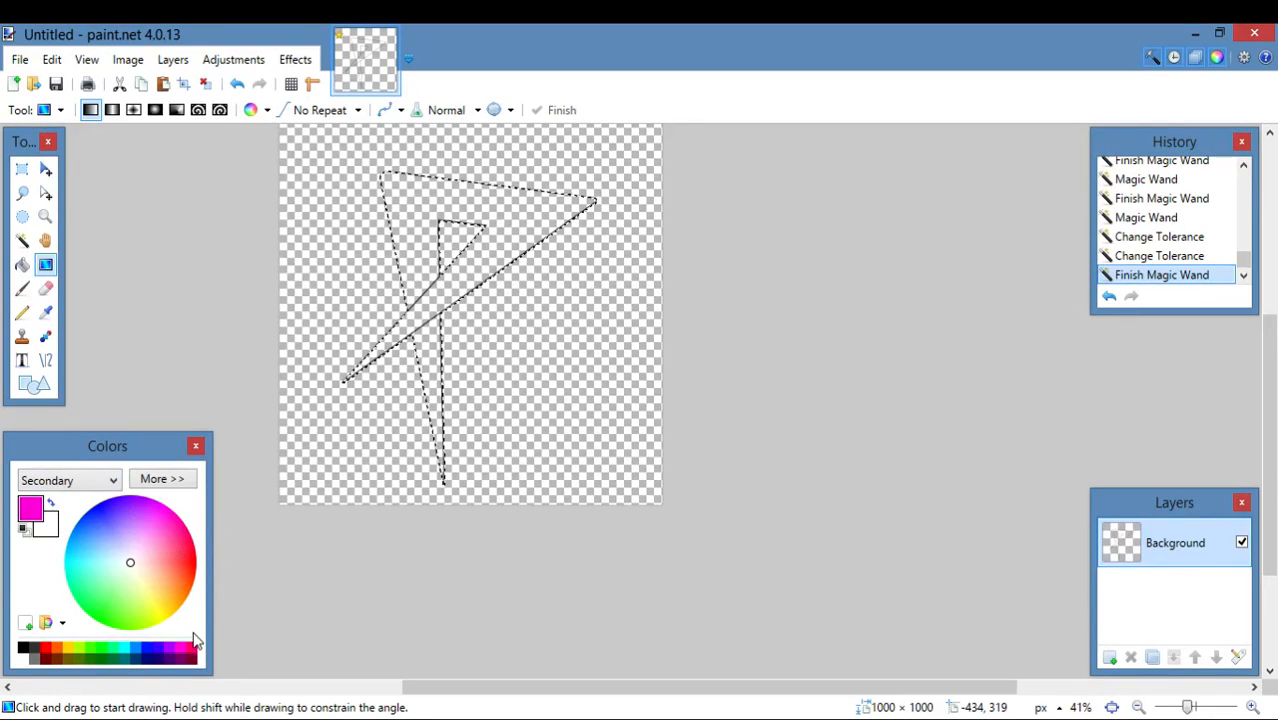
left_click(178, 650)
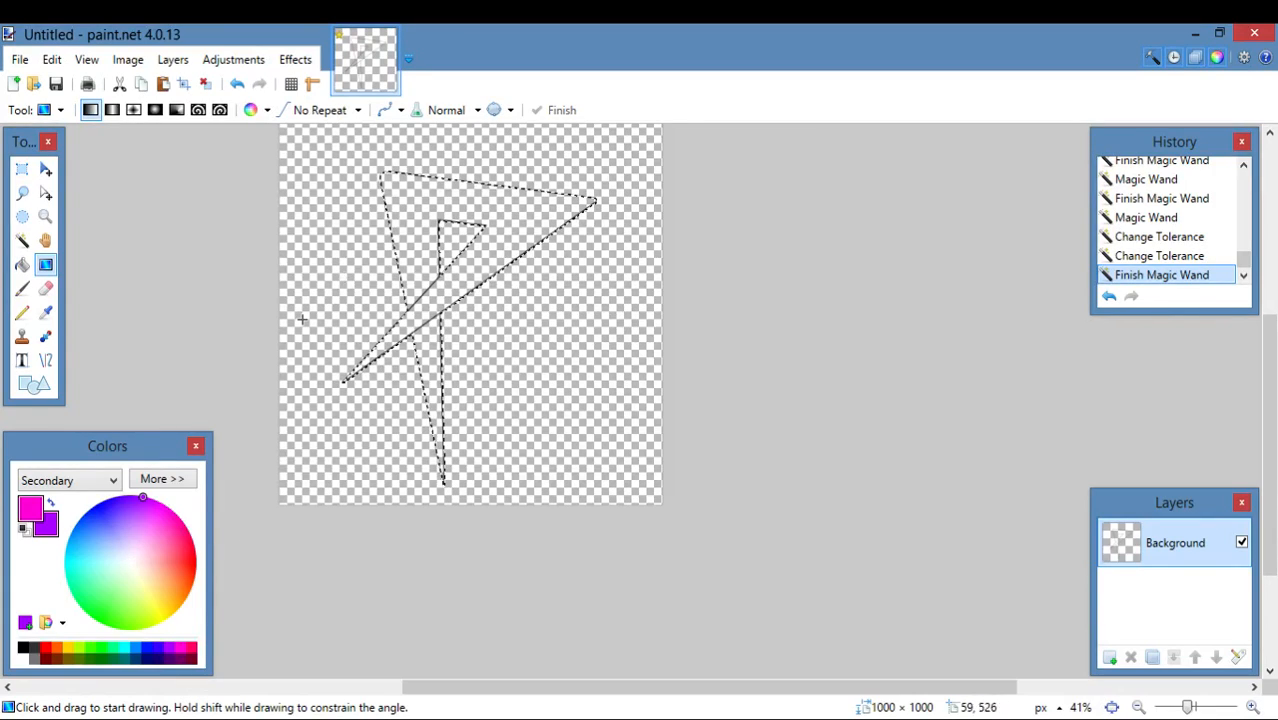
left_click(37, 507)
left_click(45, 527)
left_click_drag(394, 372, 512, 198)
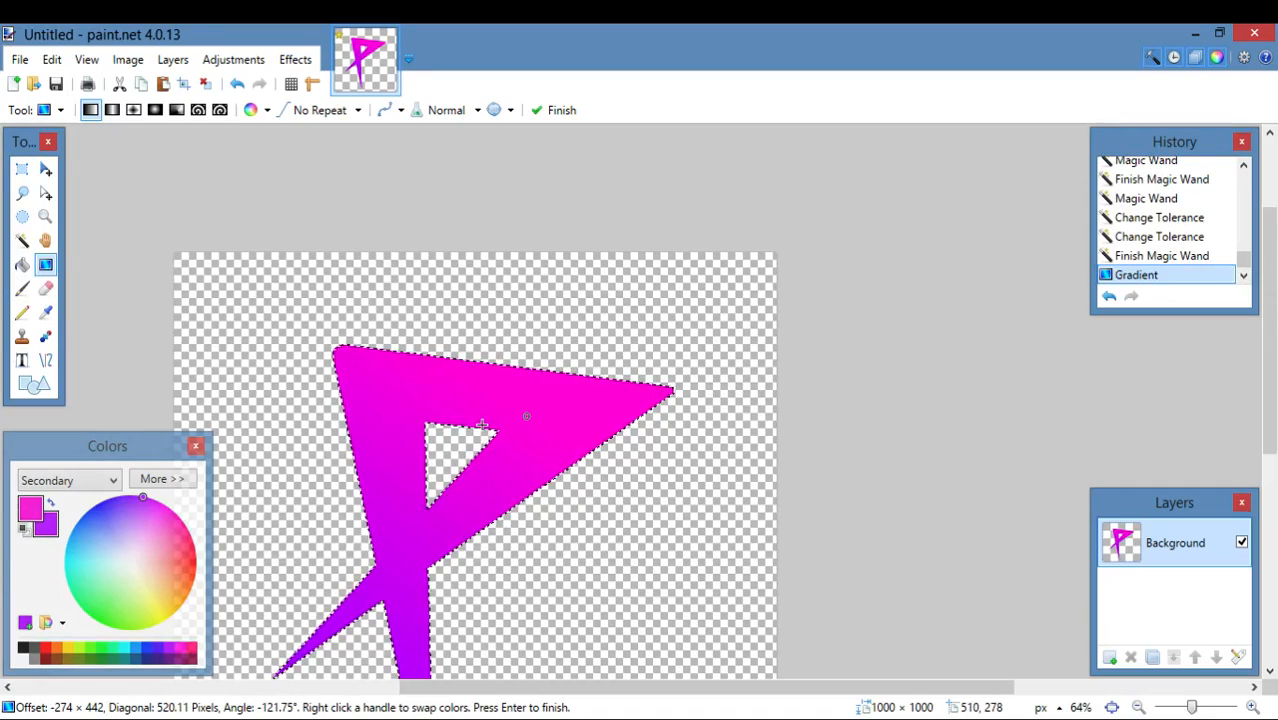
scroll(488, 427, "down", 3)
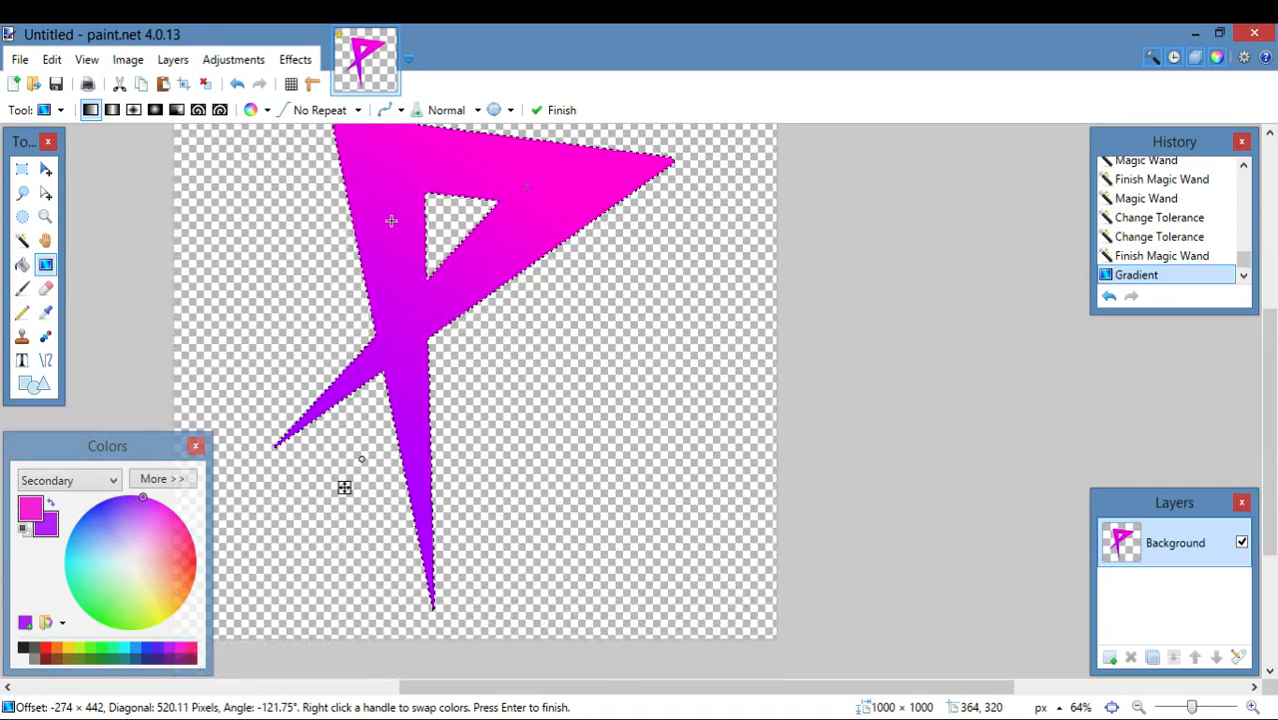
left_click(298, 62)
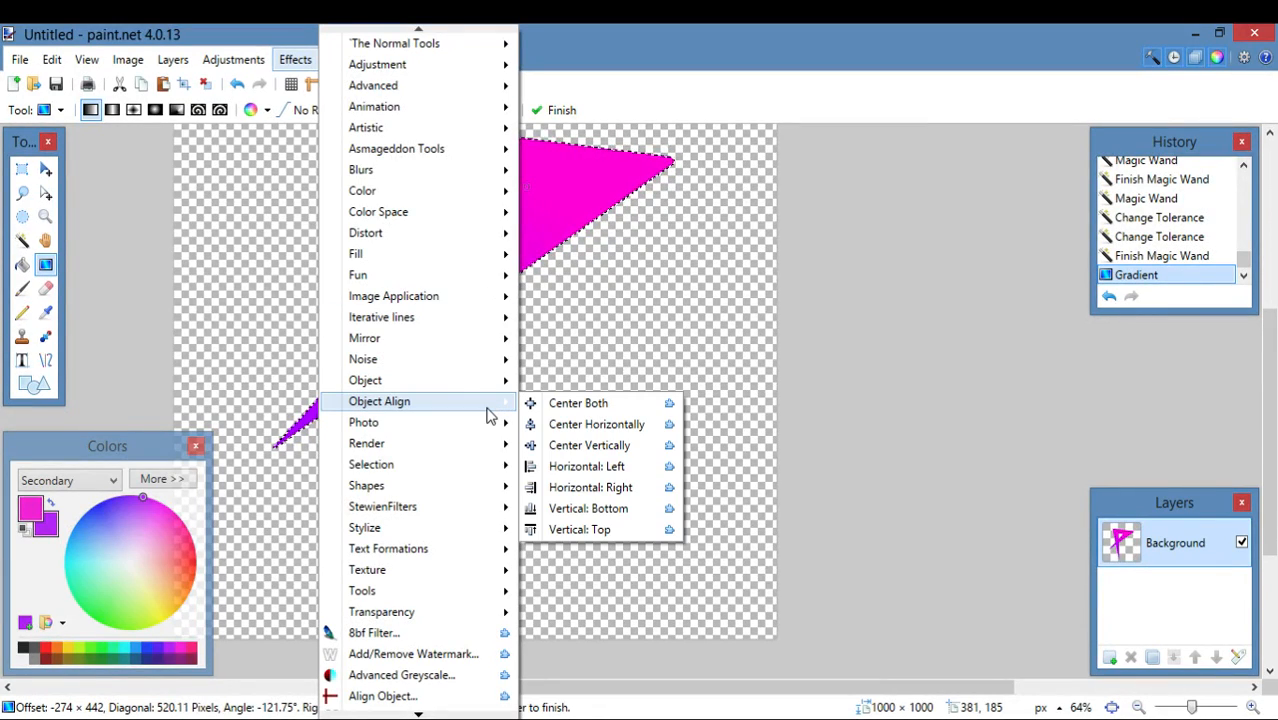
mouse_move(478, 452)
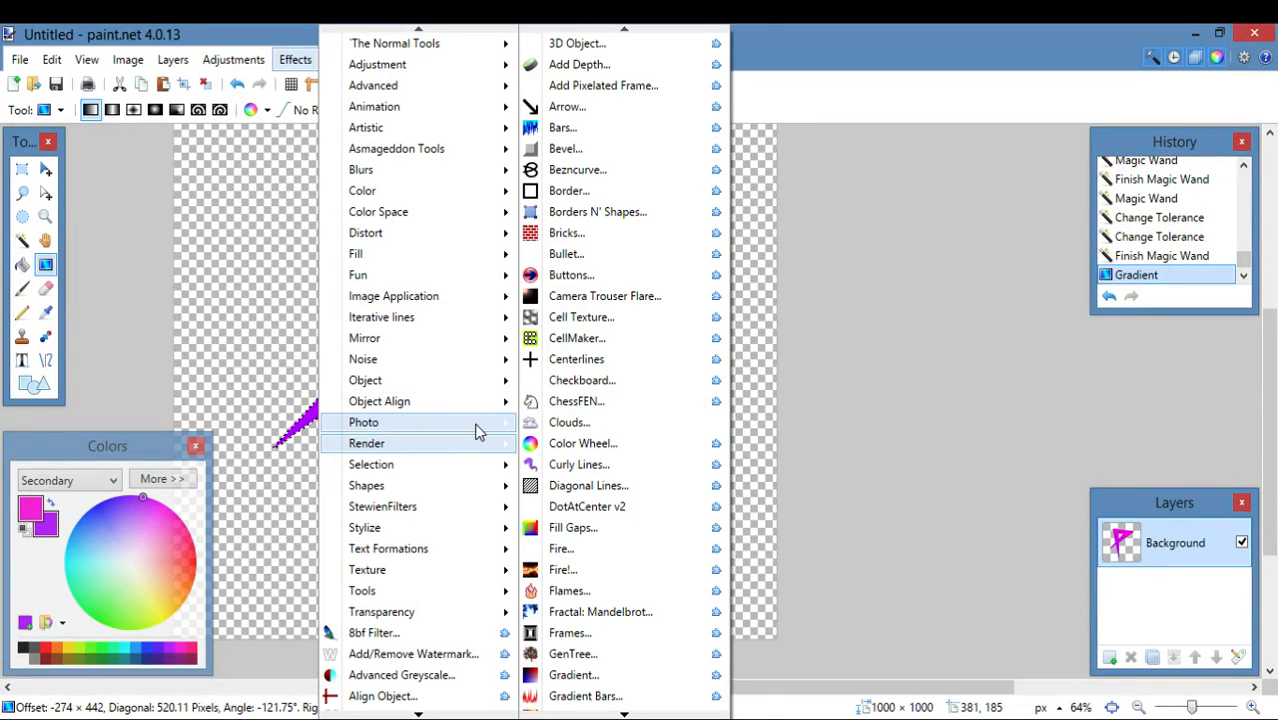
mouse_move(478, 430)
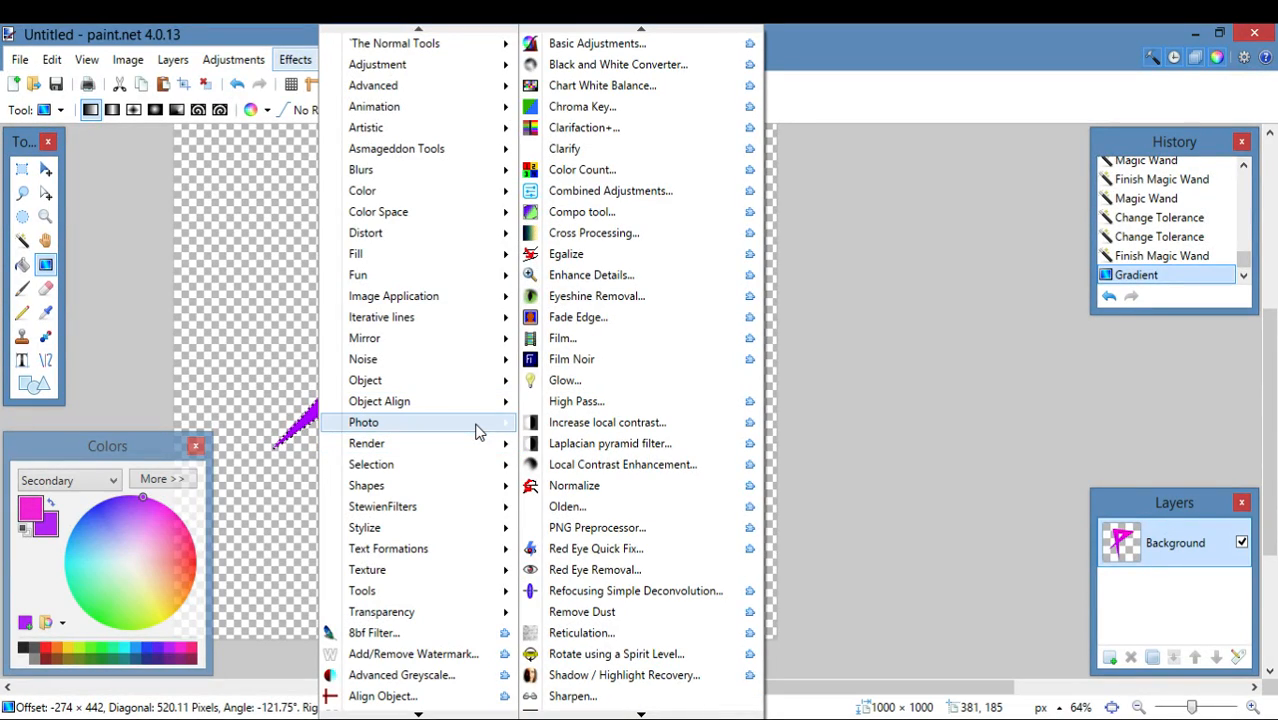
left_click(550, 380)
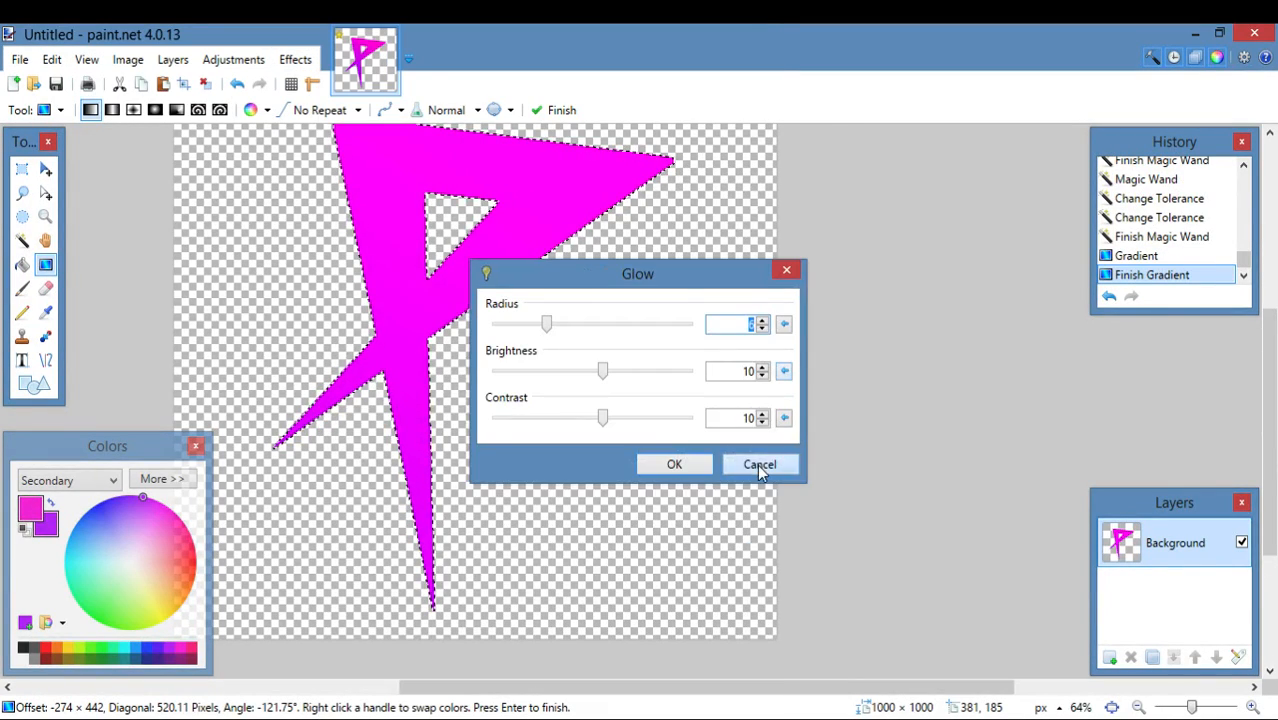
left_click(756, 463)
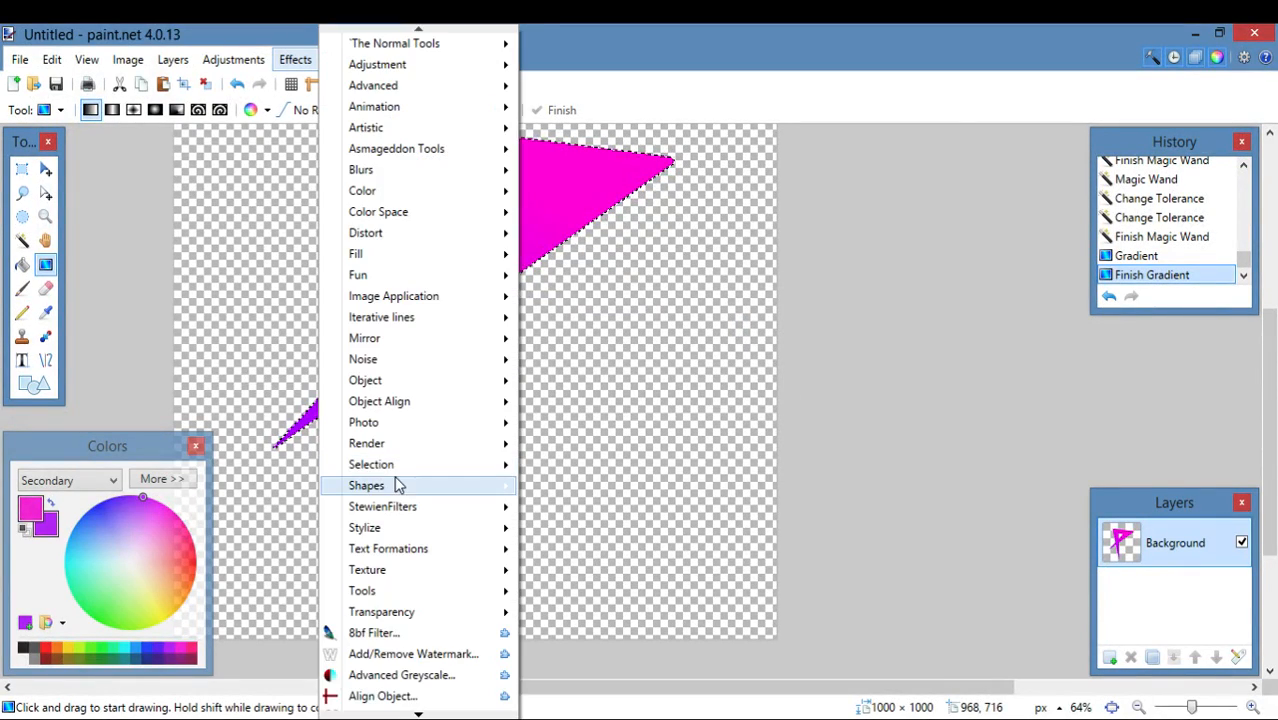
mouse_move(465, 470)
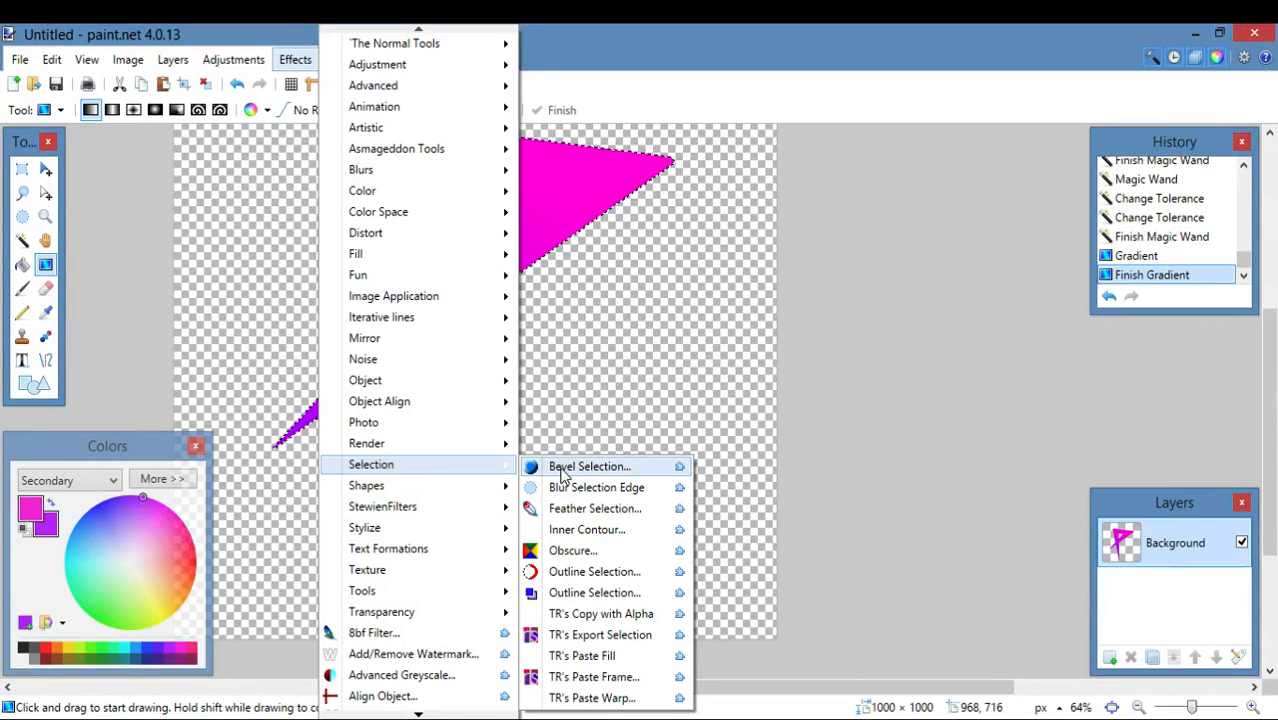
left_click(565, 466)
left_click_drag(555, 166, 888, 192)
left_click_drag(847, 241, 871, 243)
mouse_move(958, 352)
left_mouse_down()
mouse_move(1001, 359)
mouse_move(963, 359)
left_mouse_up()
left_click(1076, 603)
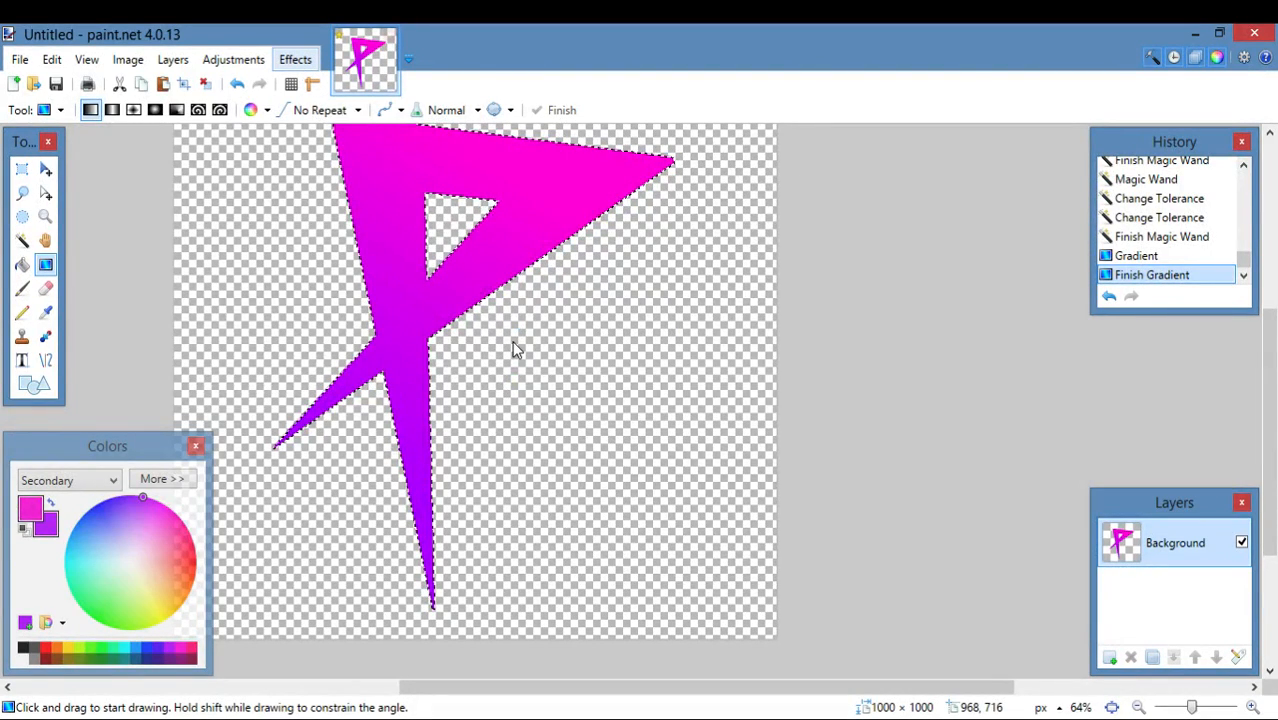
Apply the Glow effect to the filled logo with an increased radius, brightness 46 and contrast 85.
key("alt+c")
mouse_move(409, 446)
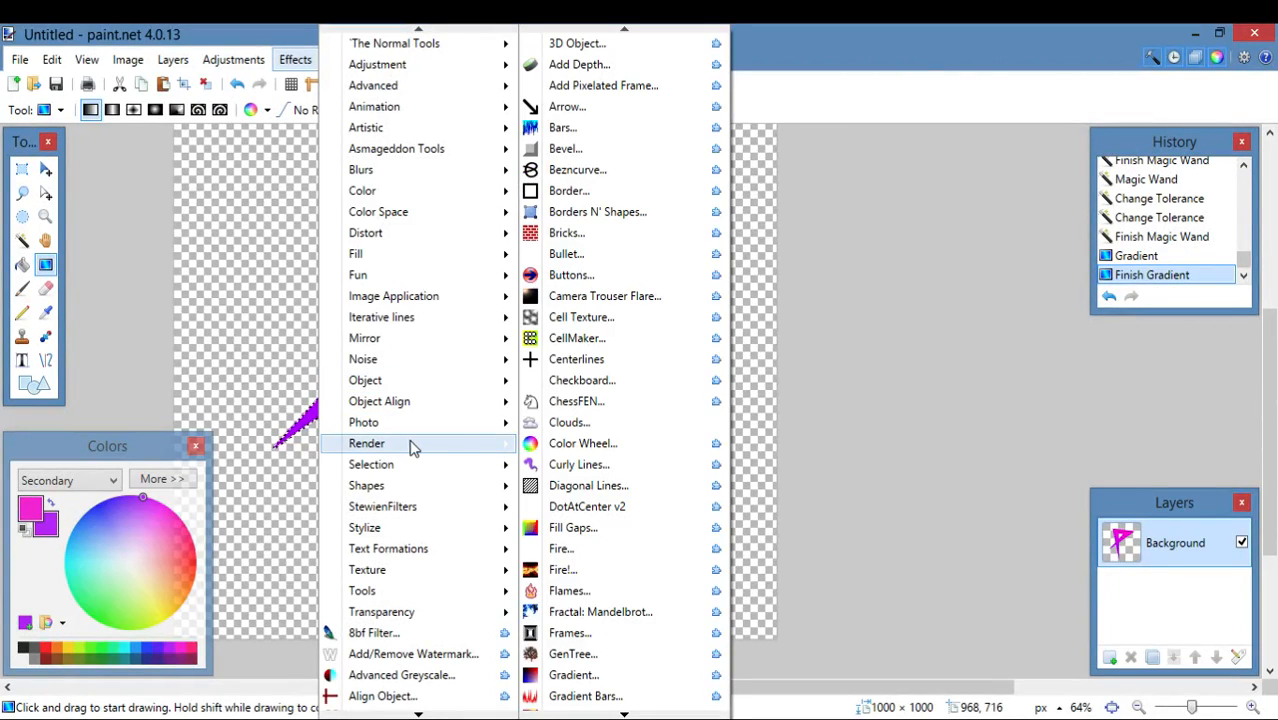
mouse_move(466, 426)
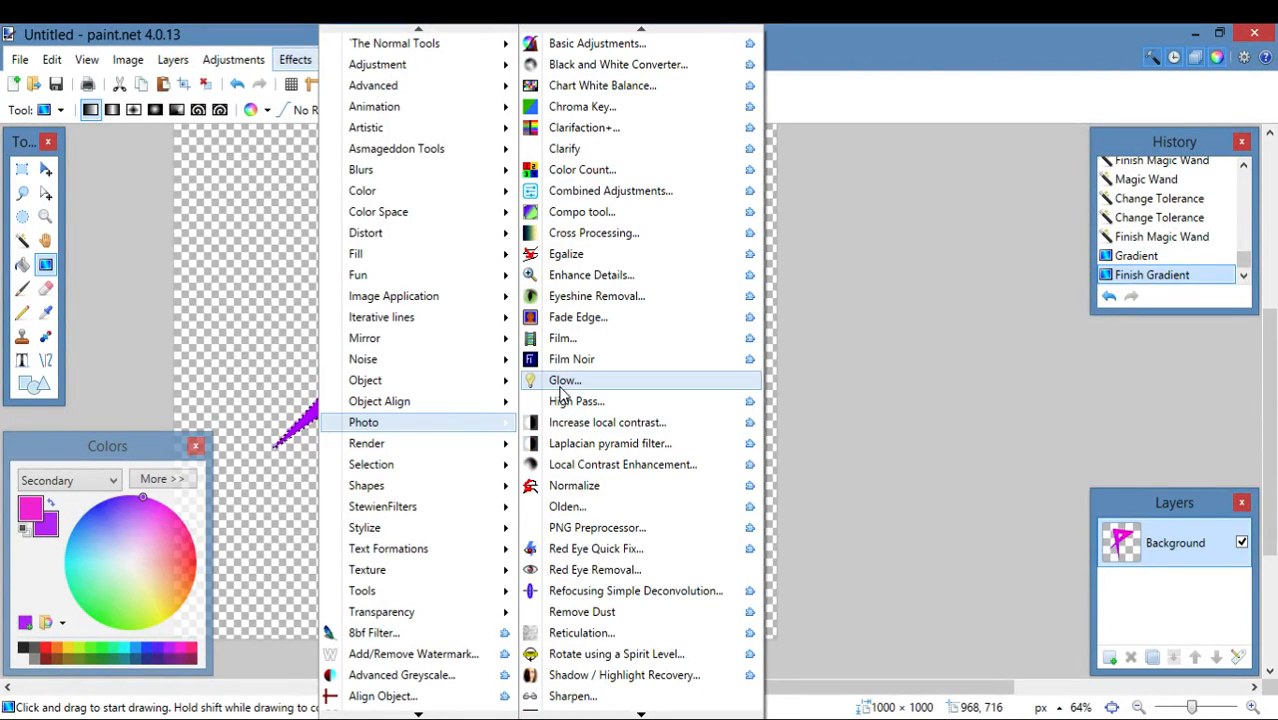
left_click(562, 382)
left_click_drag(589, 290, 780, 264)
left_click_drag(748, 304, 796, 347)
left_click_drag(794, 392, 867, 395)
left_click_drag(796, 345, 828, 358)
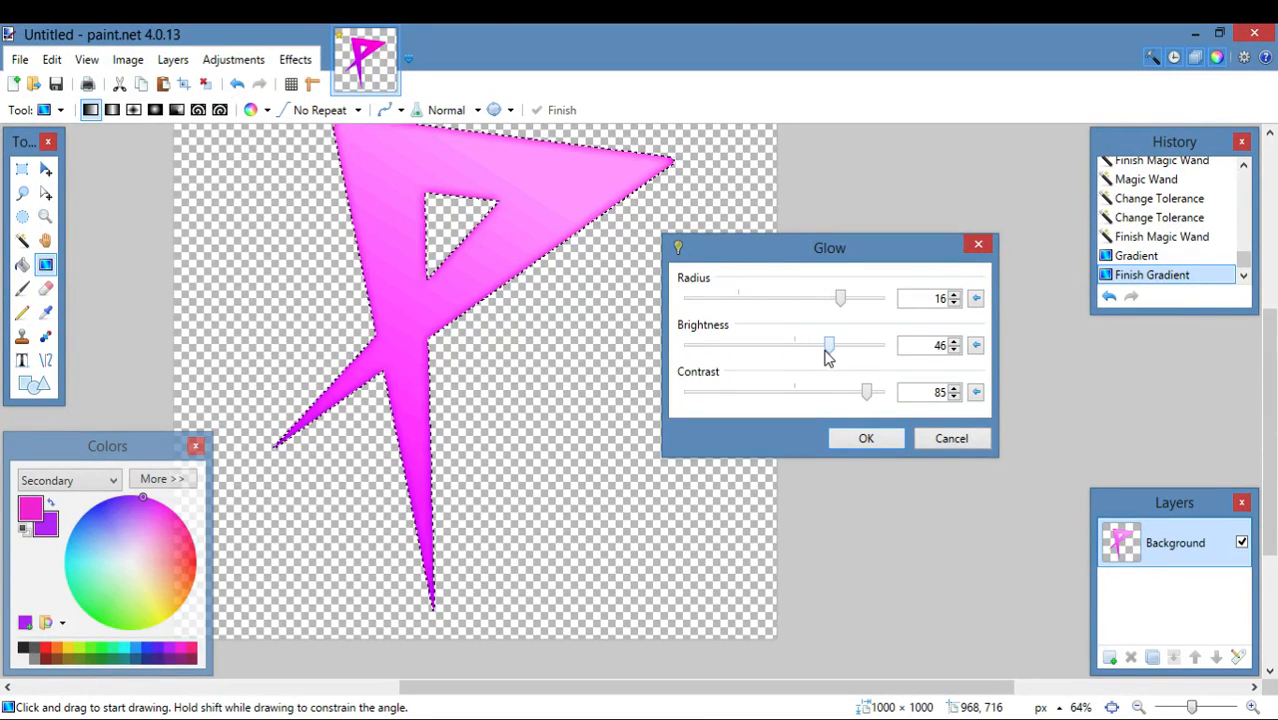
left_click_drag(840, 298, 857, 314)
left_click(866, 438)
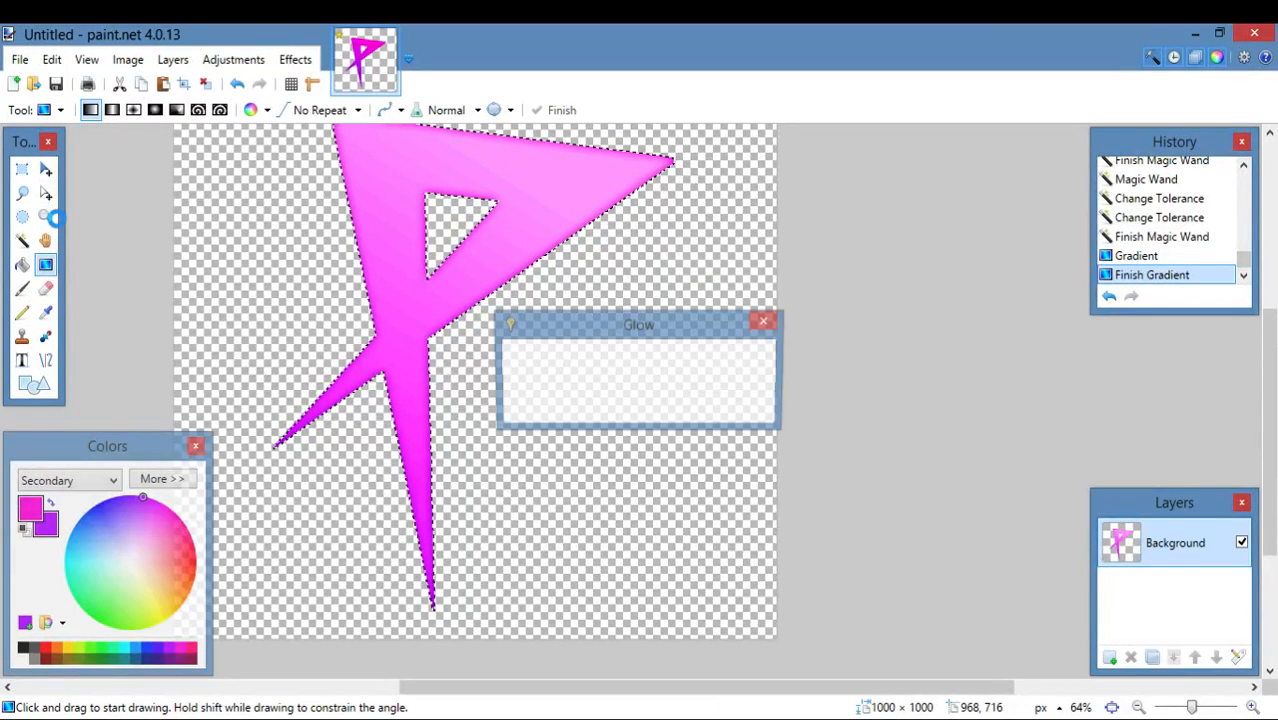
Deselect the logo.
left_click(22, 170)
left_click(495, 372)
scroll(510, 400, "down", 2)
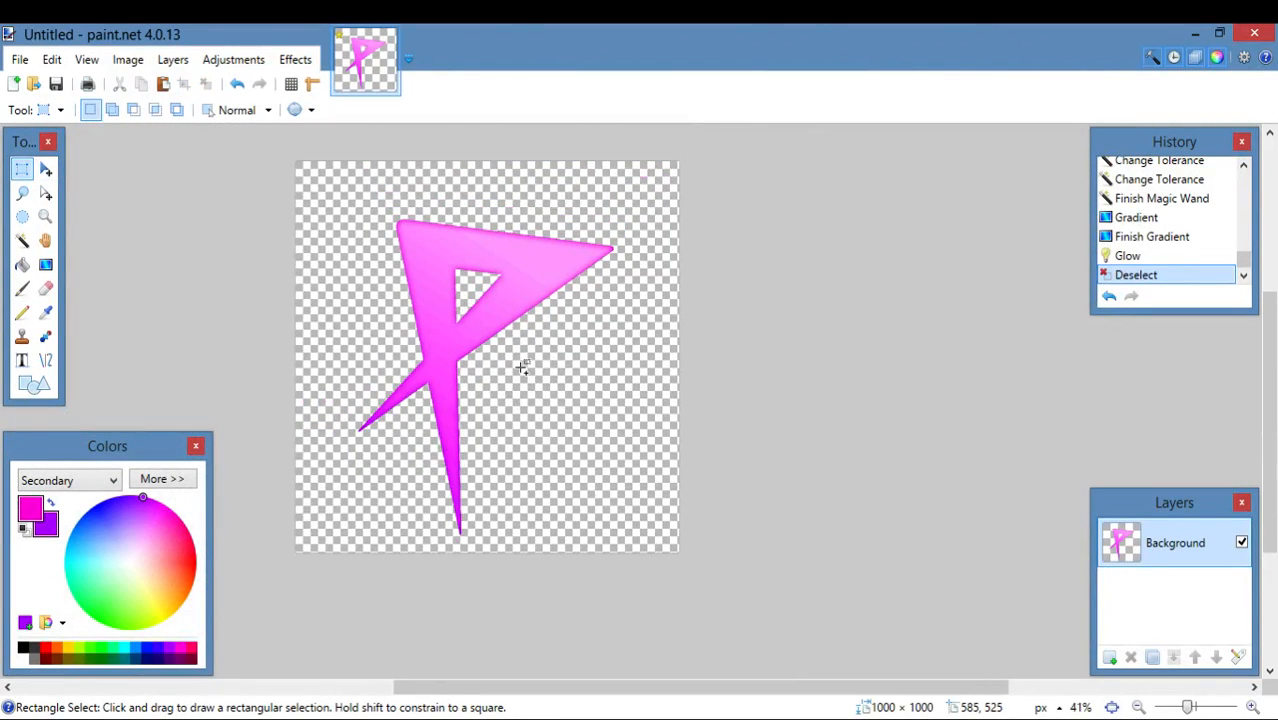
scroll(516, 377, "down", 2)
scroll(513, 377, "up", 2)
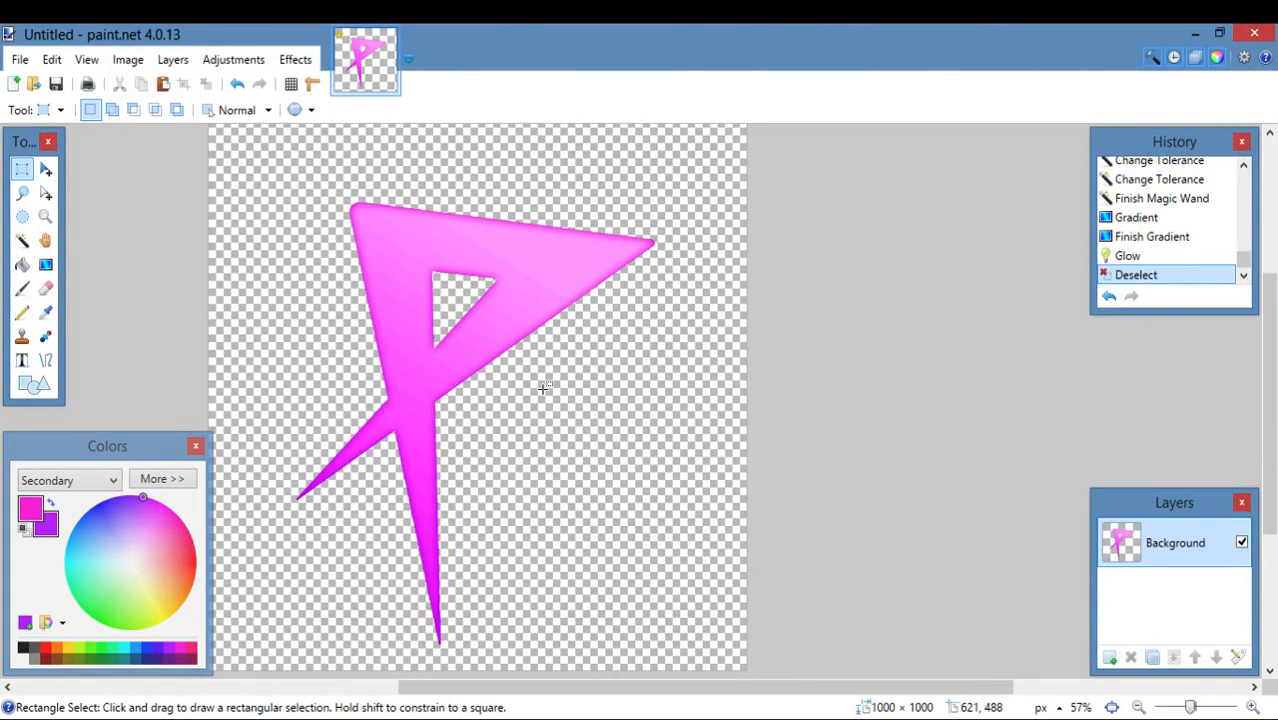
scroll(540, 550, "up", 5)
scroll(516, 402, "down", 5)
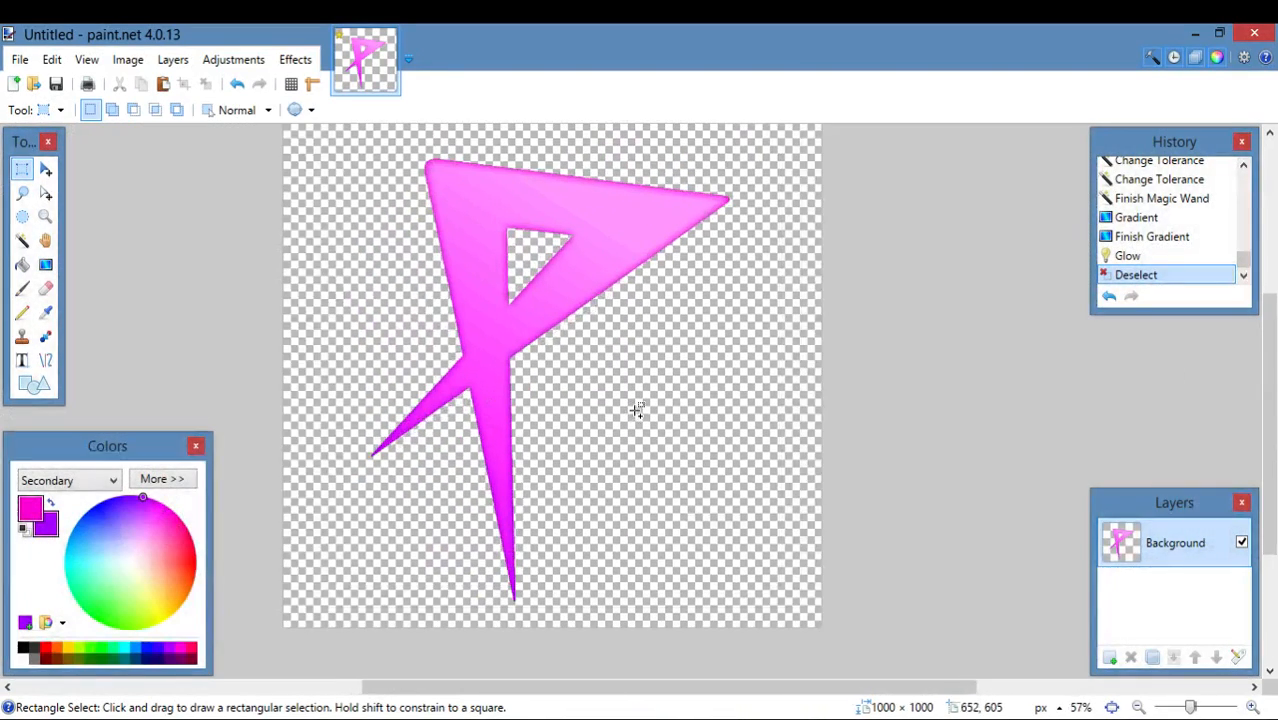
Select the area surrounding the logo with the Magic Wand and cut it to clean the outer edges.
left_click(22, 240)
left_click(770, 410)
scroll(490, 330, "up", 6)
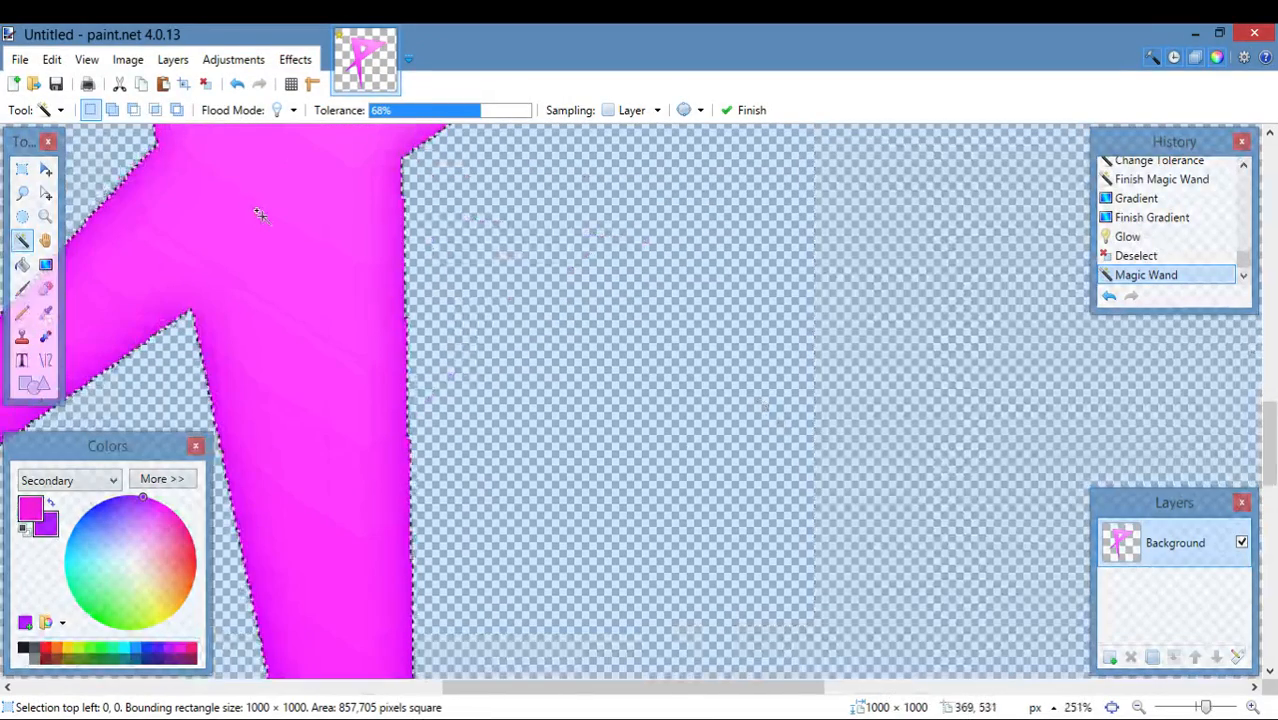
key("ctrl+x")
Select the triangular opening inside the logo with the Magic Wand and cut it to clean the inner edges.
scroll(541, 346, "up", 5)
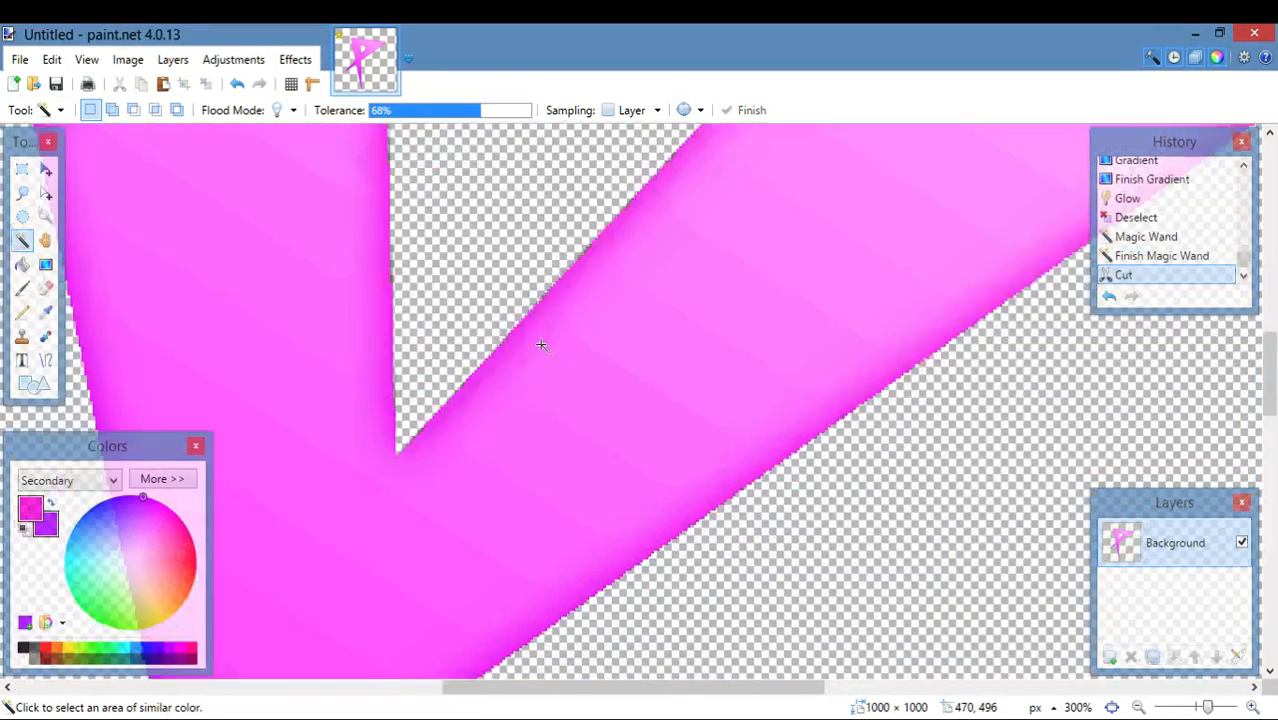
scroll(750, 452, "down", 4)
scroll(540, 420, "up", 3)
scroll(470, 260, "up", 1)
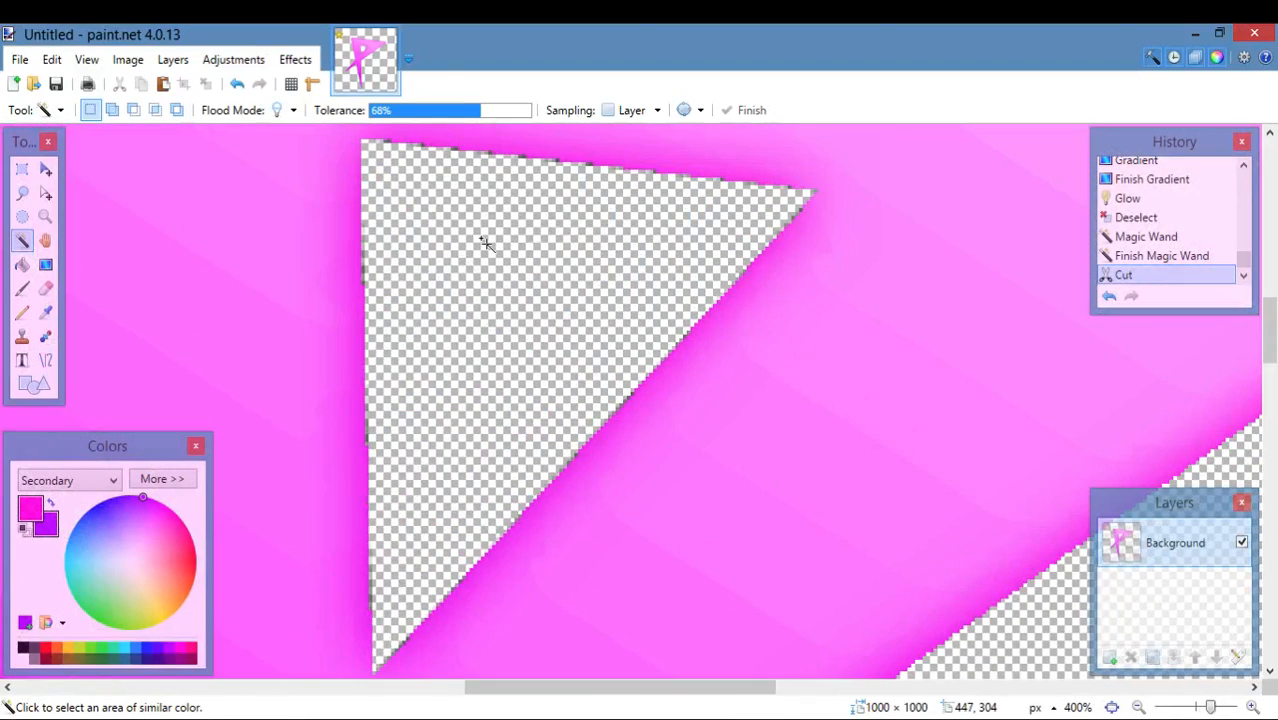
scroll(592, 188, "up", 5)
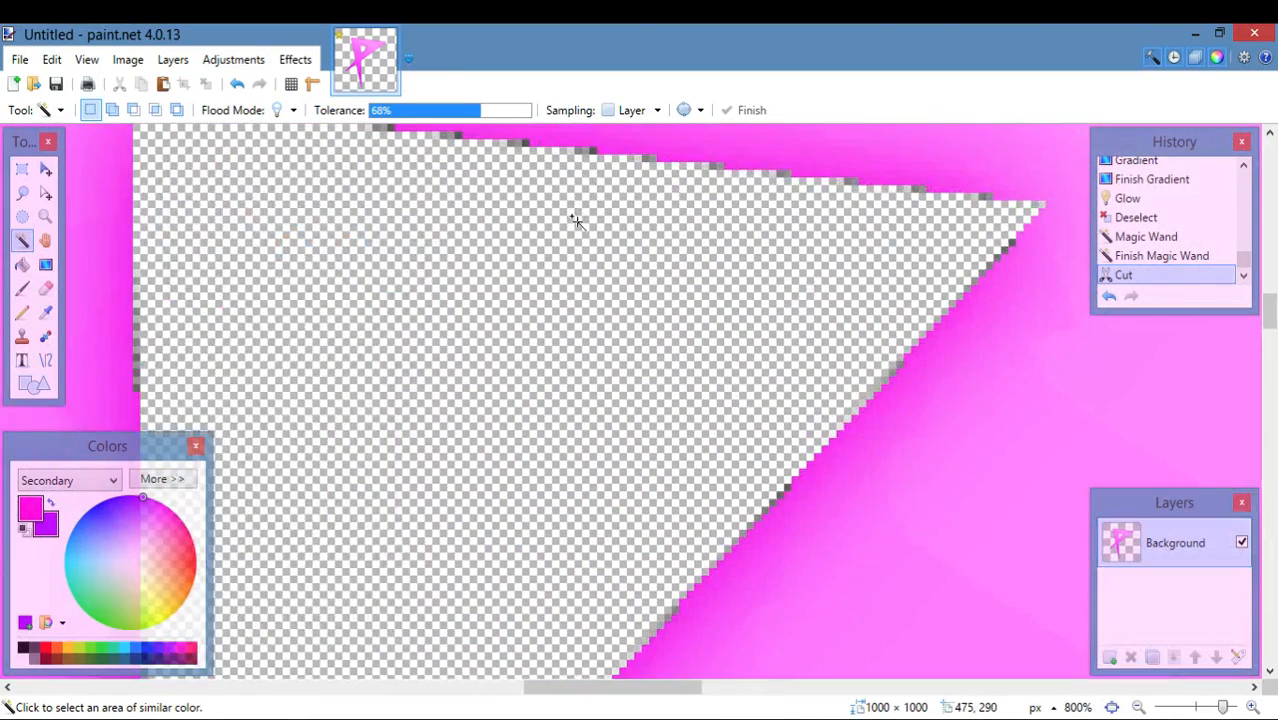
scroll(590, 420, "down", 6)
left_click(590, 476)
scroll(599, 445, "up", 6)
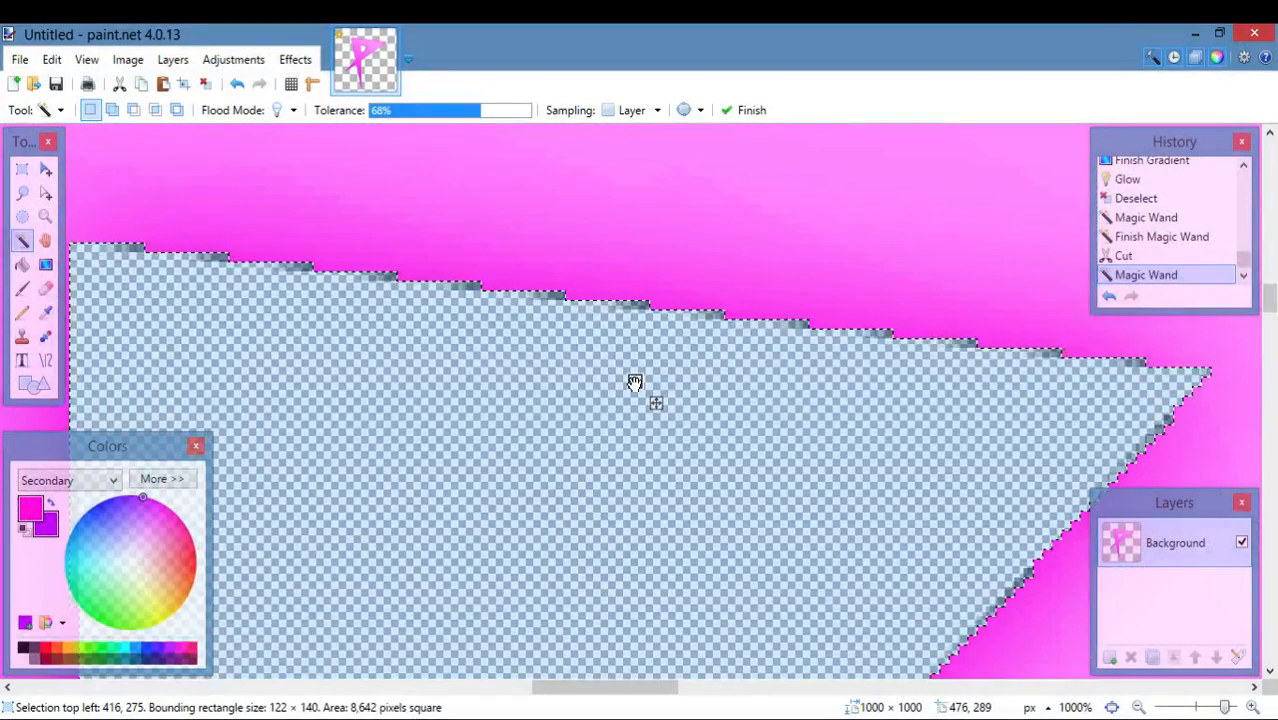
key("ctrl+x")
scroll(744, 486, "down", 5)
scroll(744, 486, "down", 2)
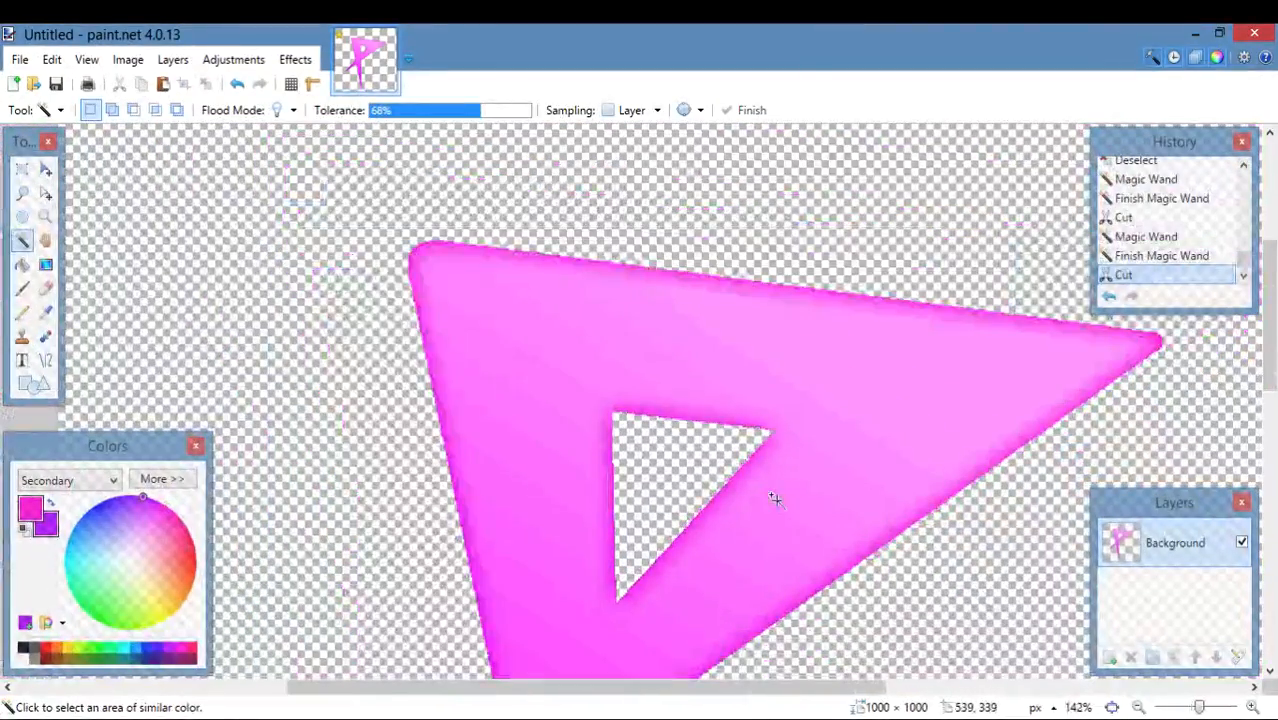
Select the transparent area surrounding the logo with the Magic Wand once more and cut it.
left_click(970, 582)
key("ctrl+z")
scroll(874, 457, "down", 4)
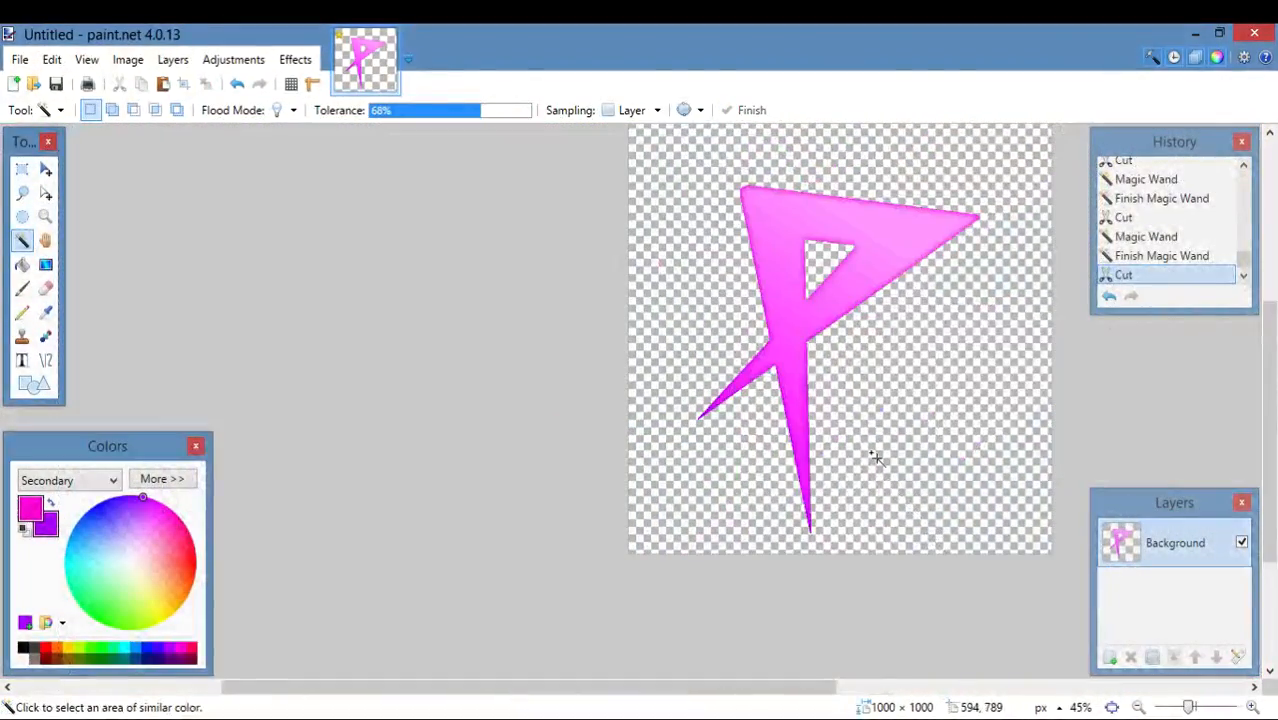
Select the whole filled logo shape with the Magic Wand.
scroll(940, 400, "up", 3)
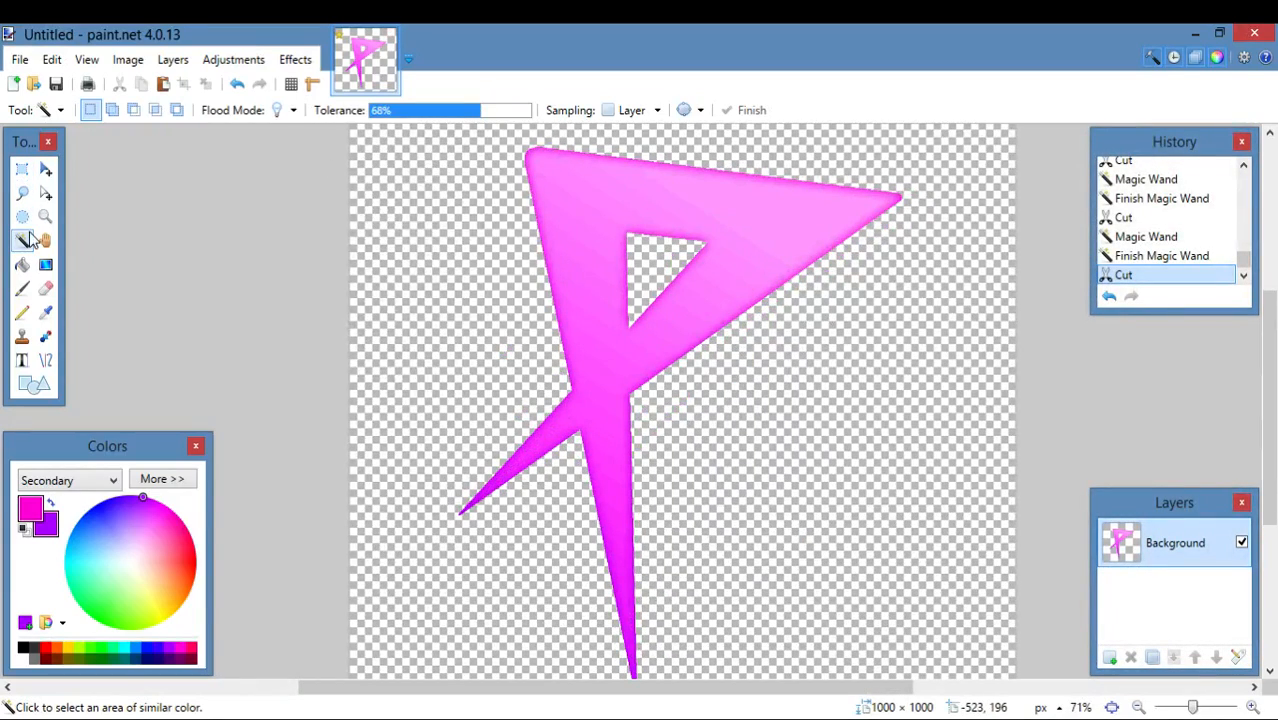
scroll(459, 346, "up", 2)
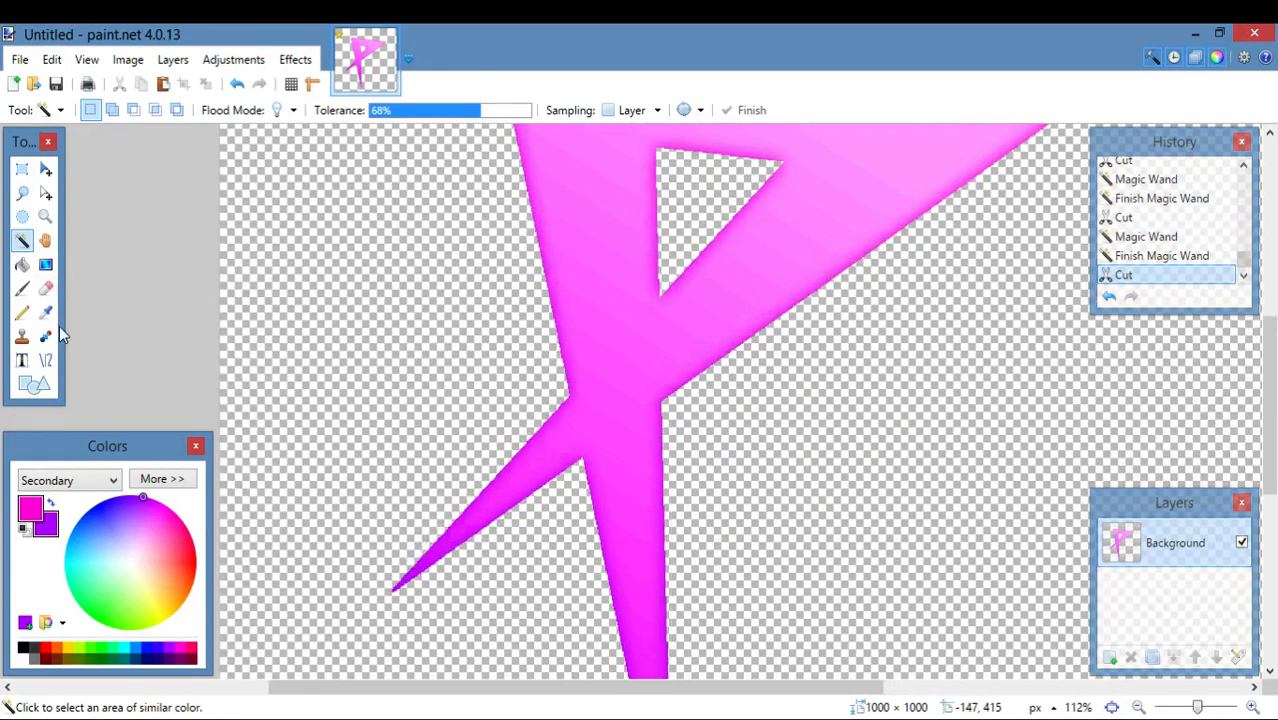
left_click(617, 313)
scroll(699, 345, "down", 5)
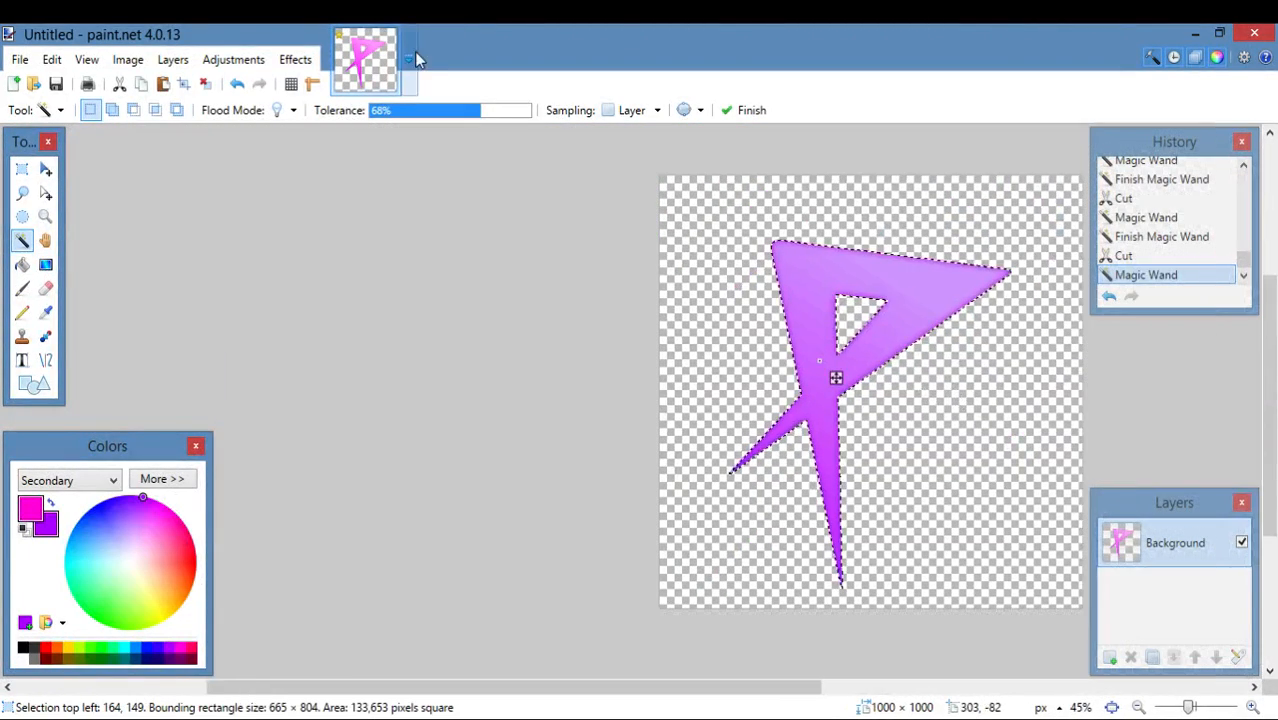
left_click(303, 66)
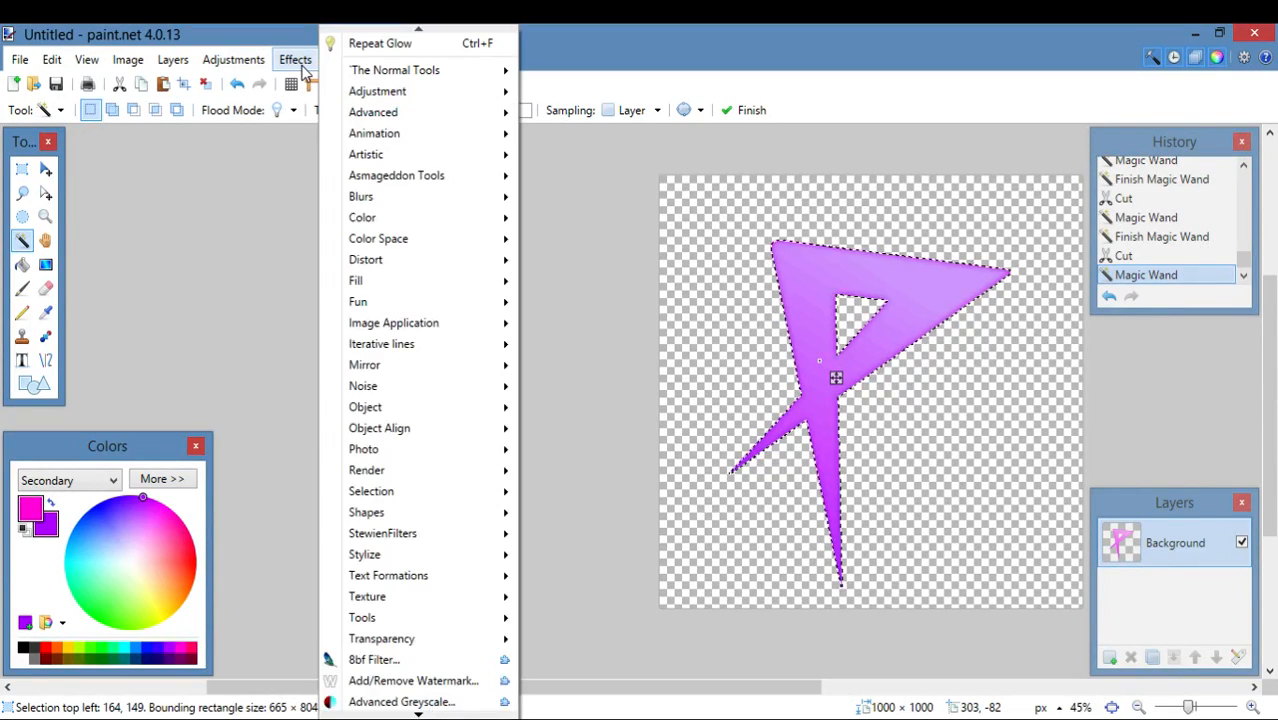
mouse_move(437, 501)
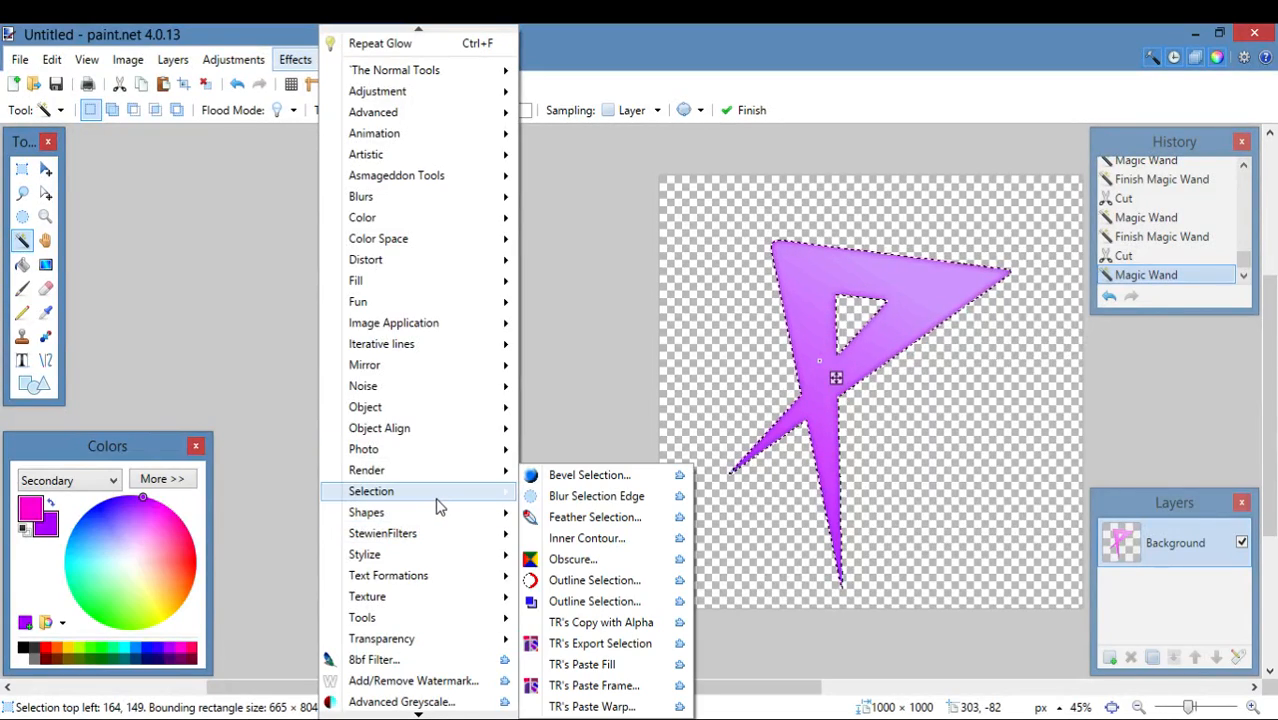
mouse_move(464, 458)
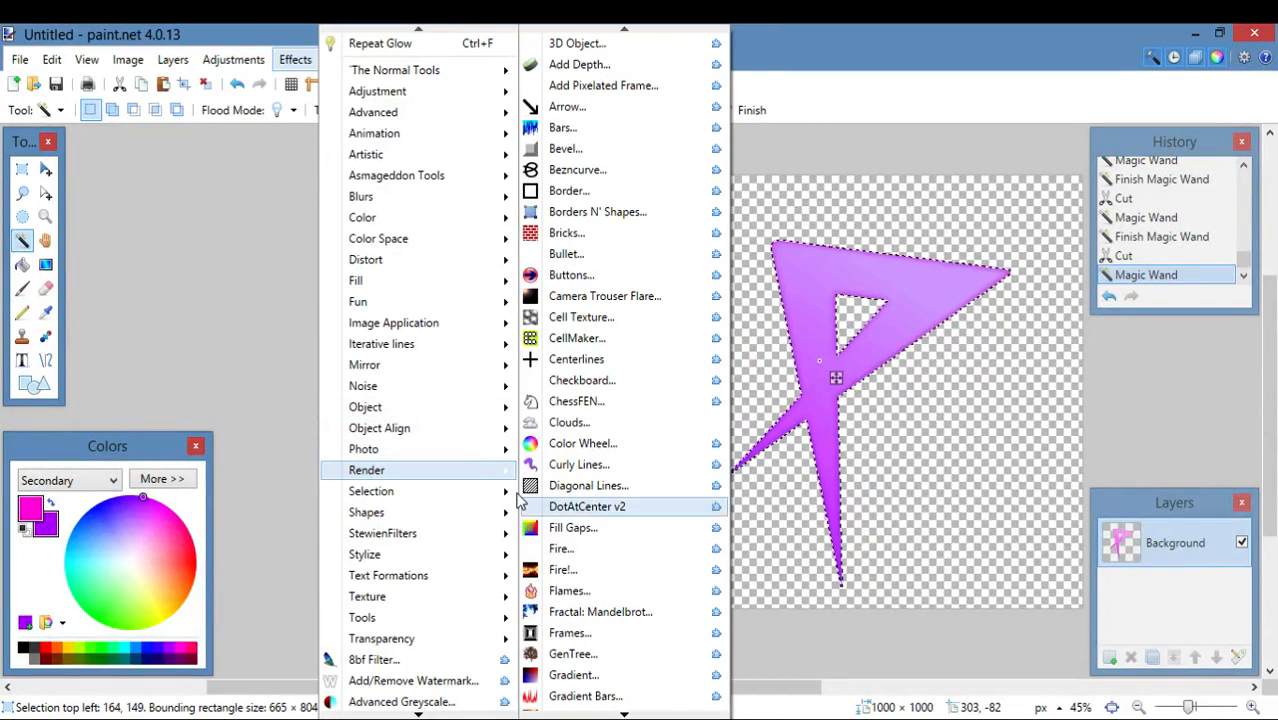
left_click(624, 697)
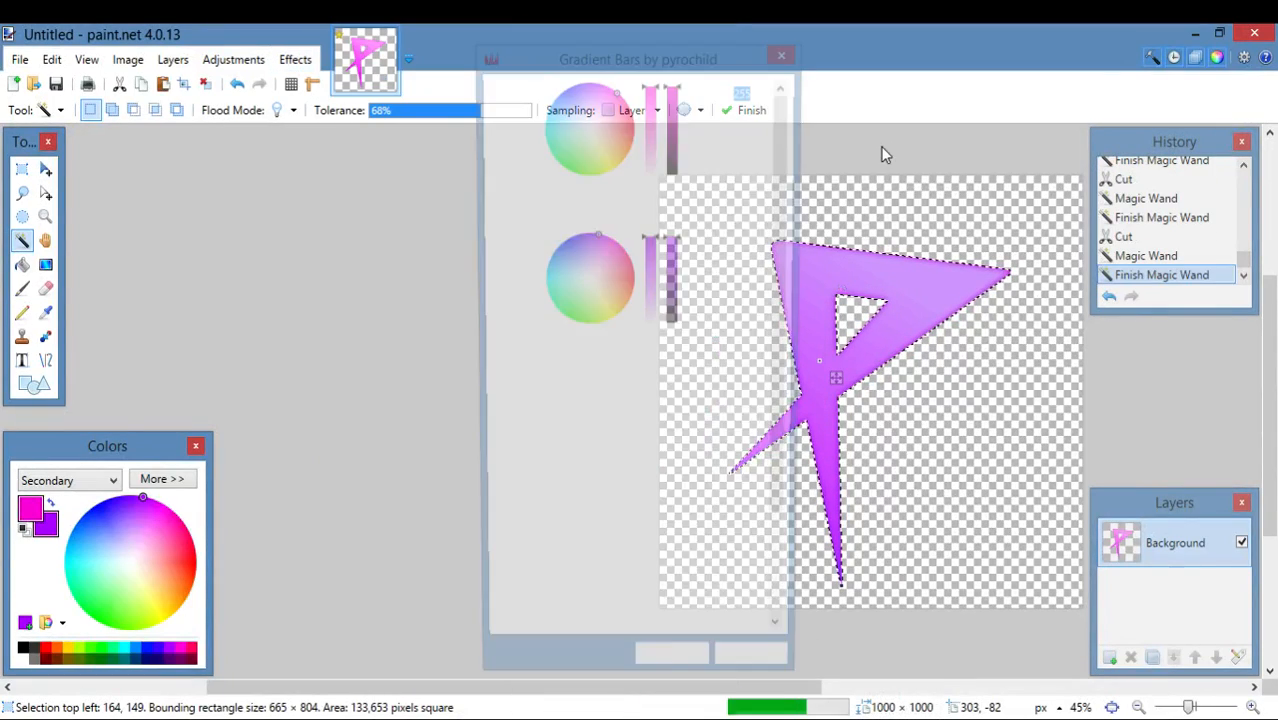
left_click_drag(688, 56, 445, 83)
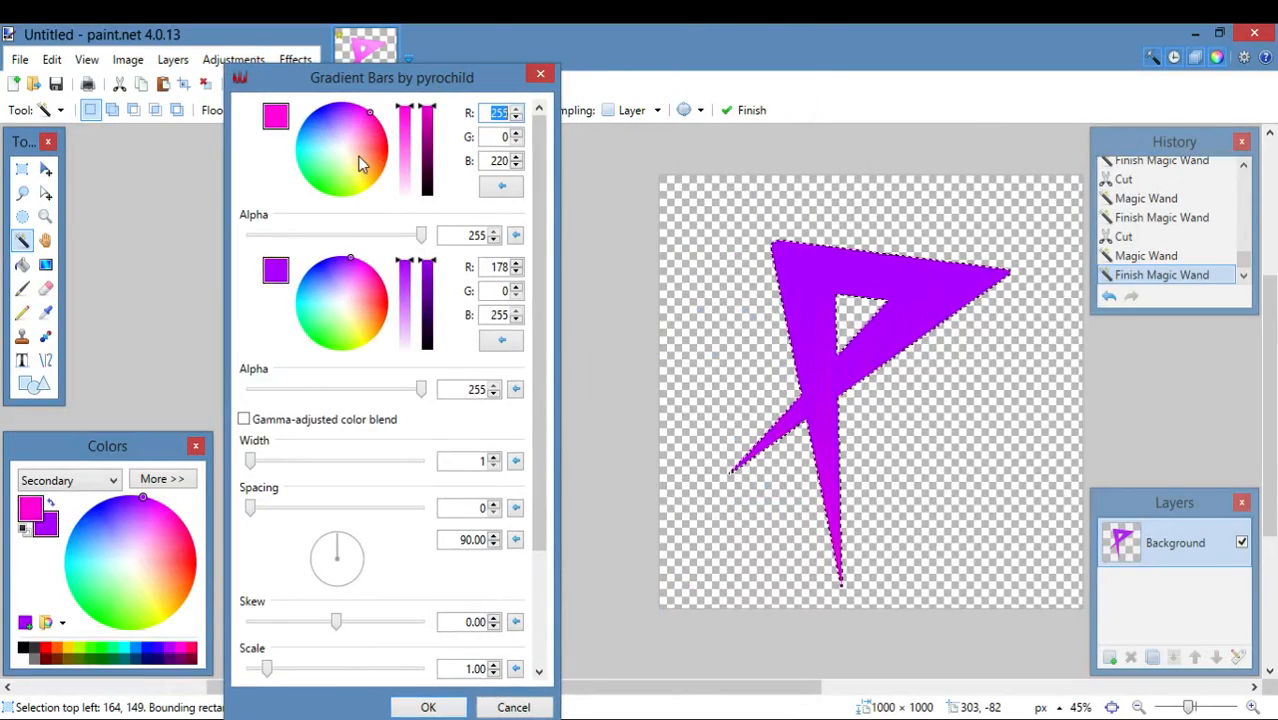
left_click_drag(421, 235, 337, 236)
left_click_drag(418, 397, 373, 390)
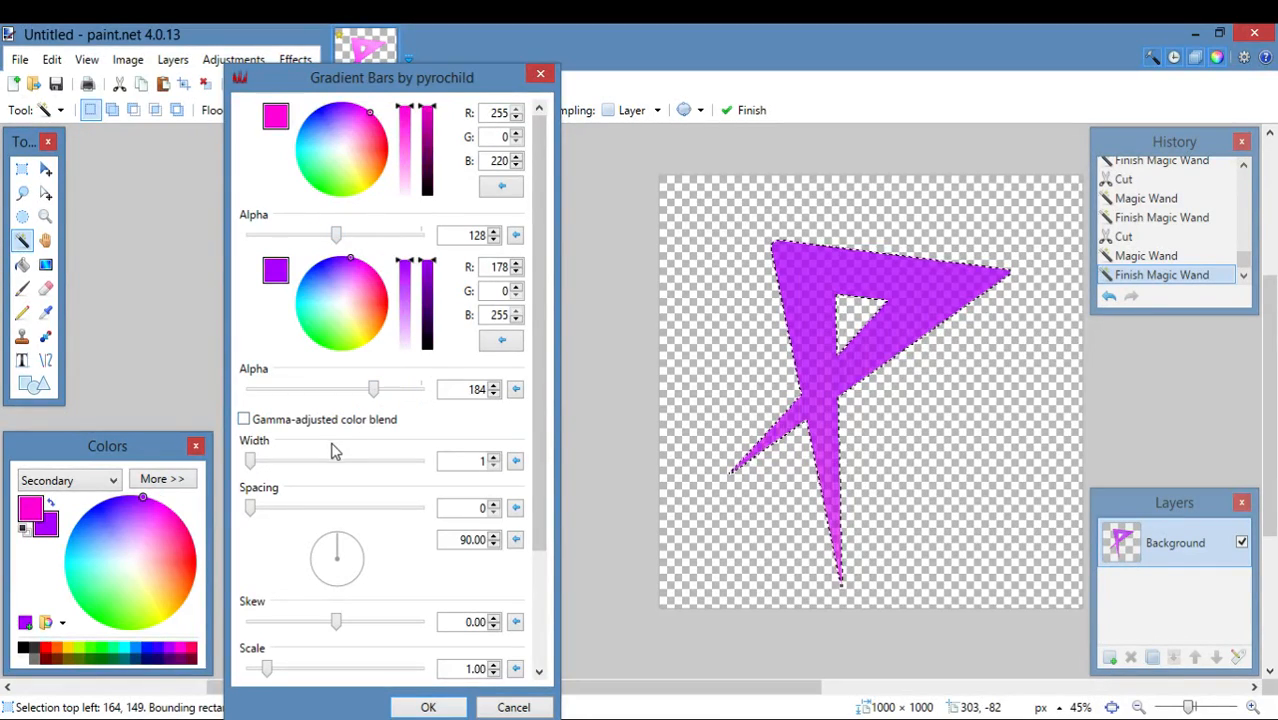
left_click(511, 705)
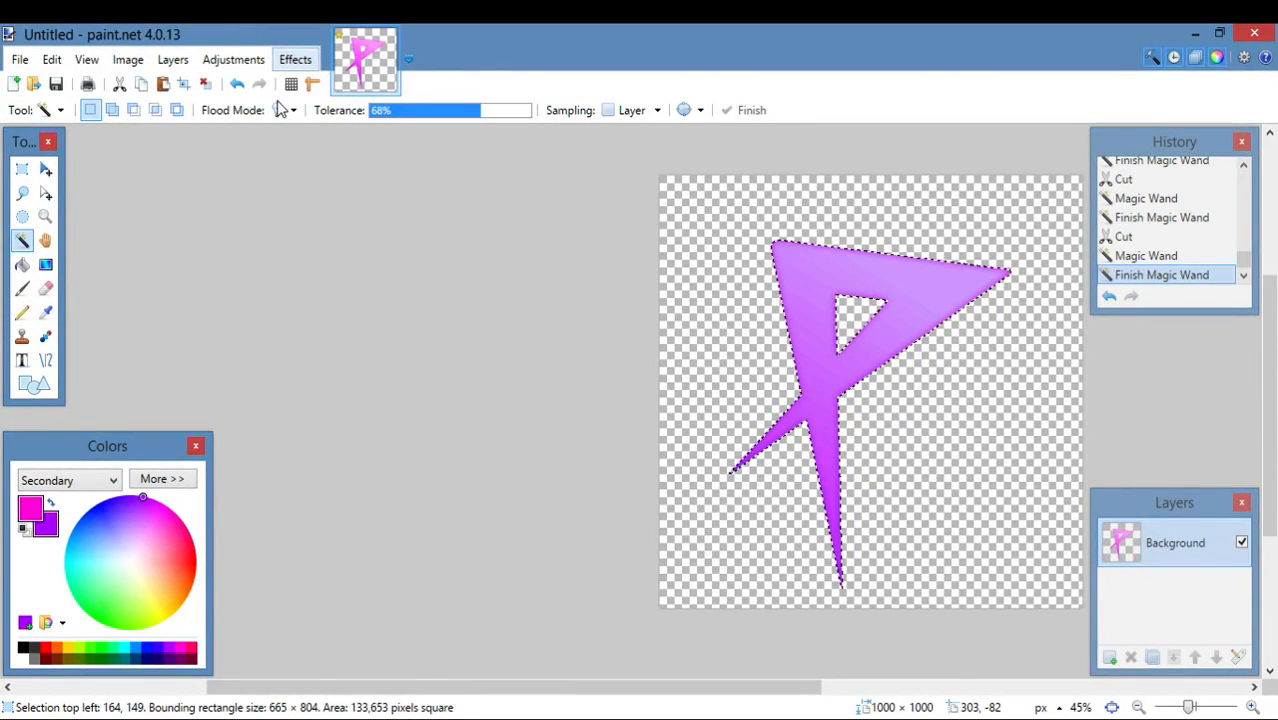
Apply the Hexagonal Grid effect to the selected logo with linked size 34, brush width 4 and transparency 72.
left_click(293, 62)
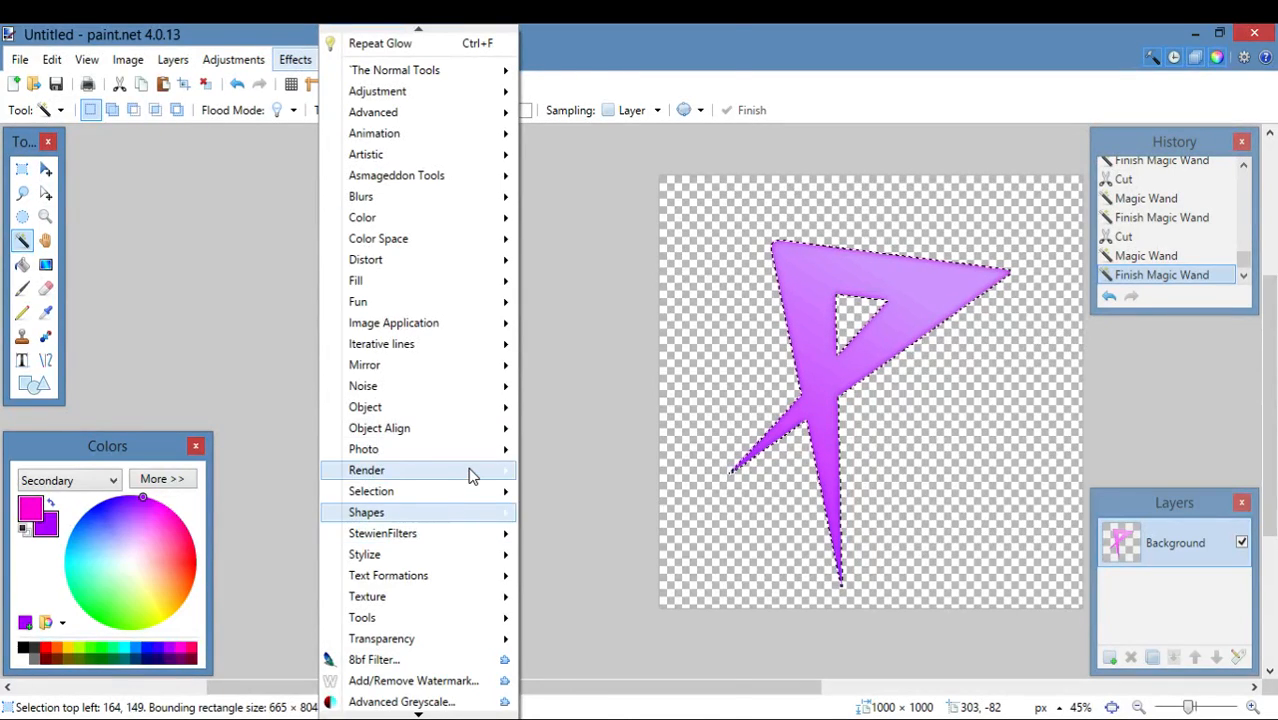
mouse_move(478, 477)
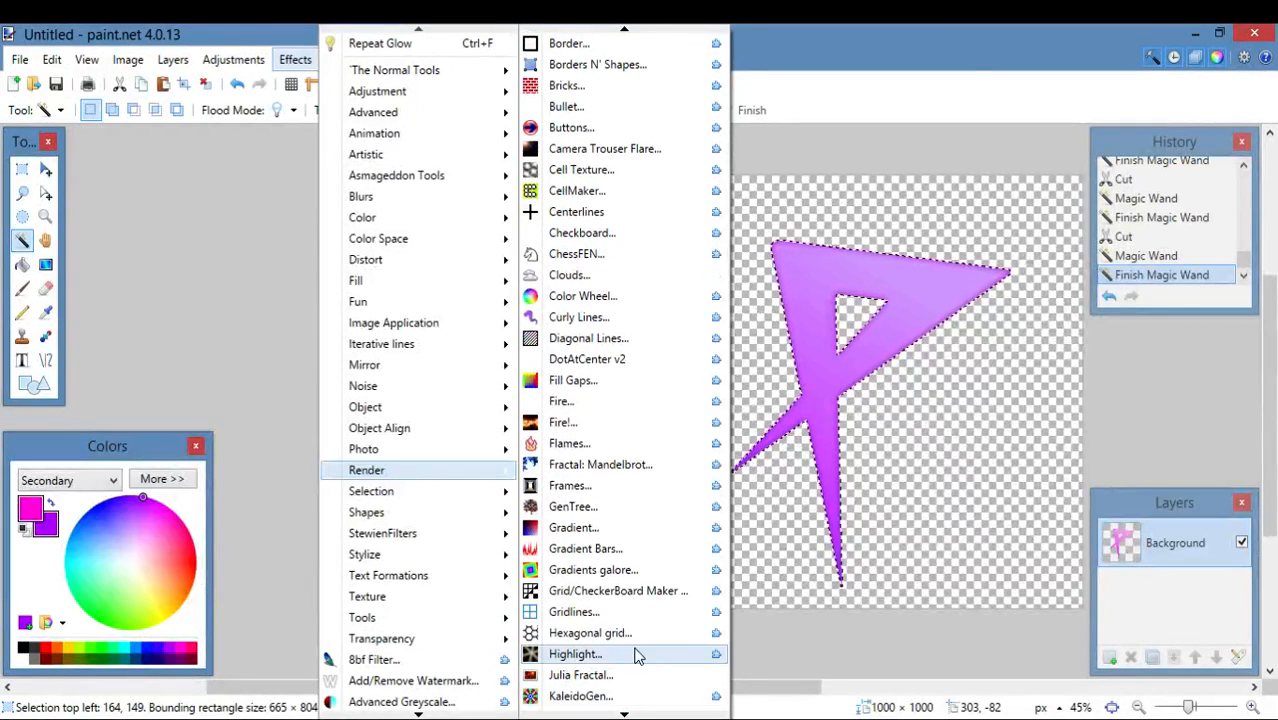
left_click(633, 633)
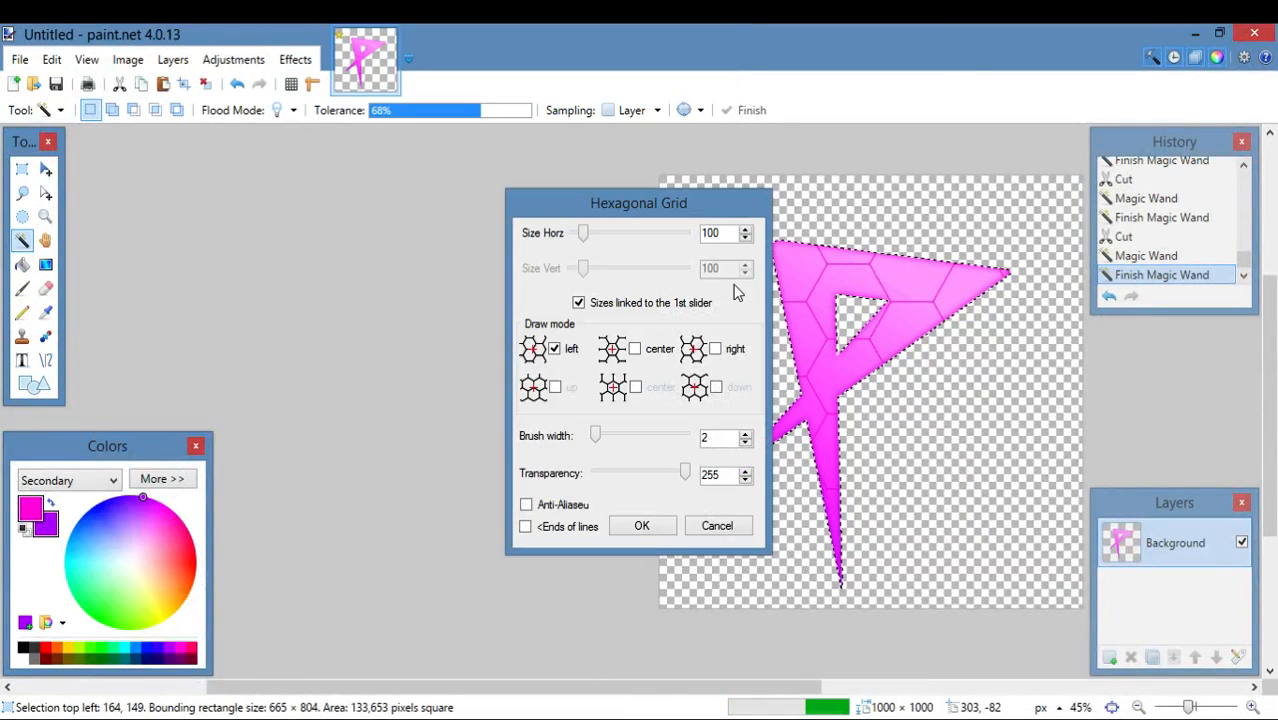
left_click_drag(584, 235, 579, 236)
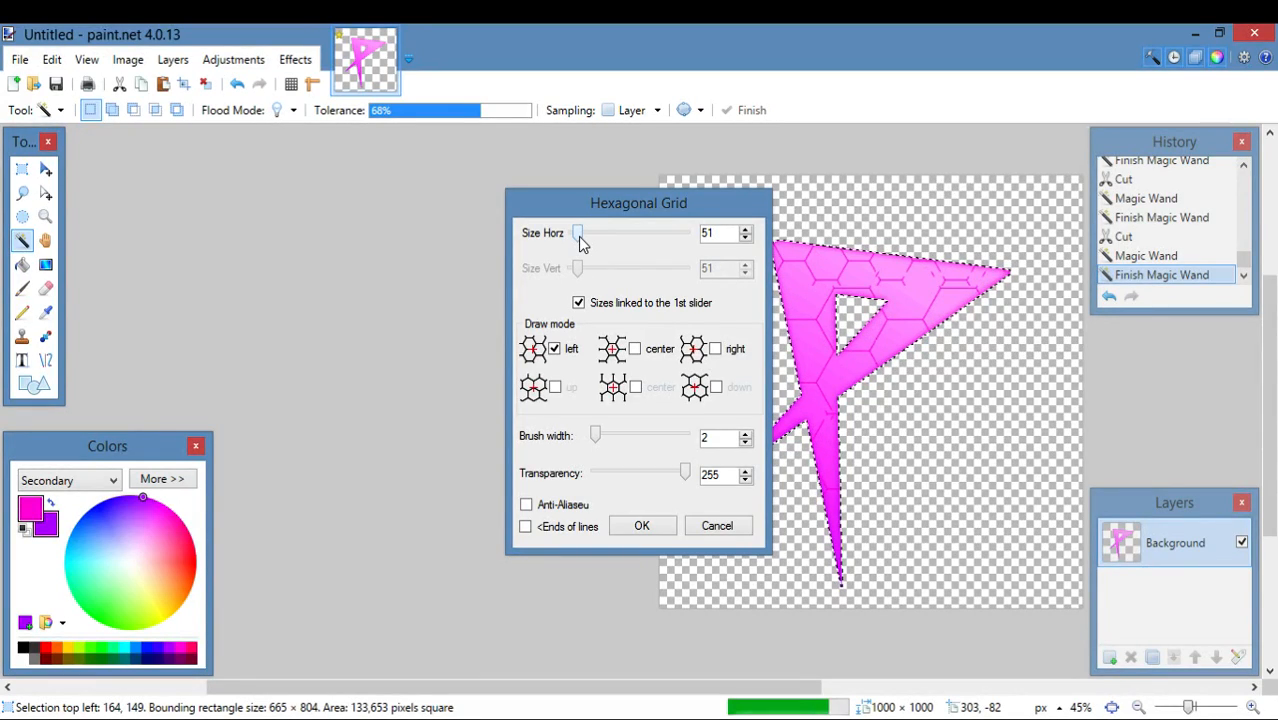
left_click_drag(578, 236, 575, 236)
left_click_drag(685, 473, 617, 488)
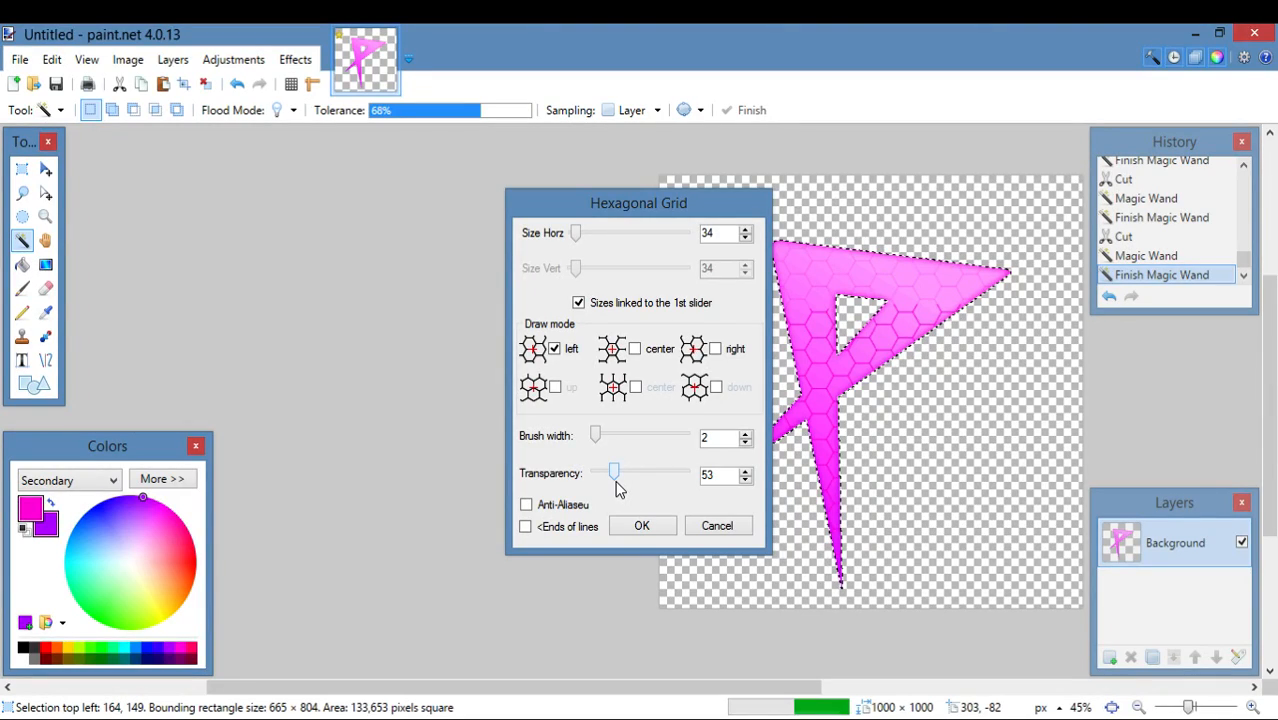
left_click_drag(617, 482, 623, 482)
left_click(746, 434)
left_click(746, 434)
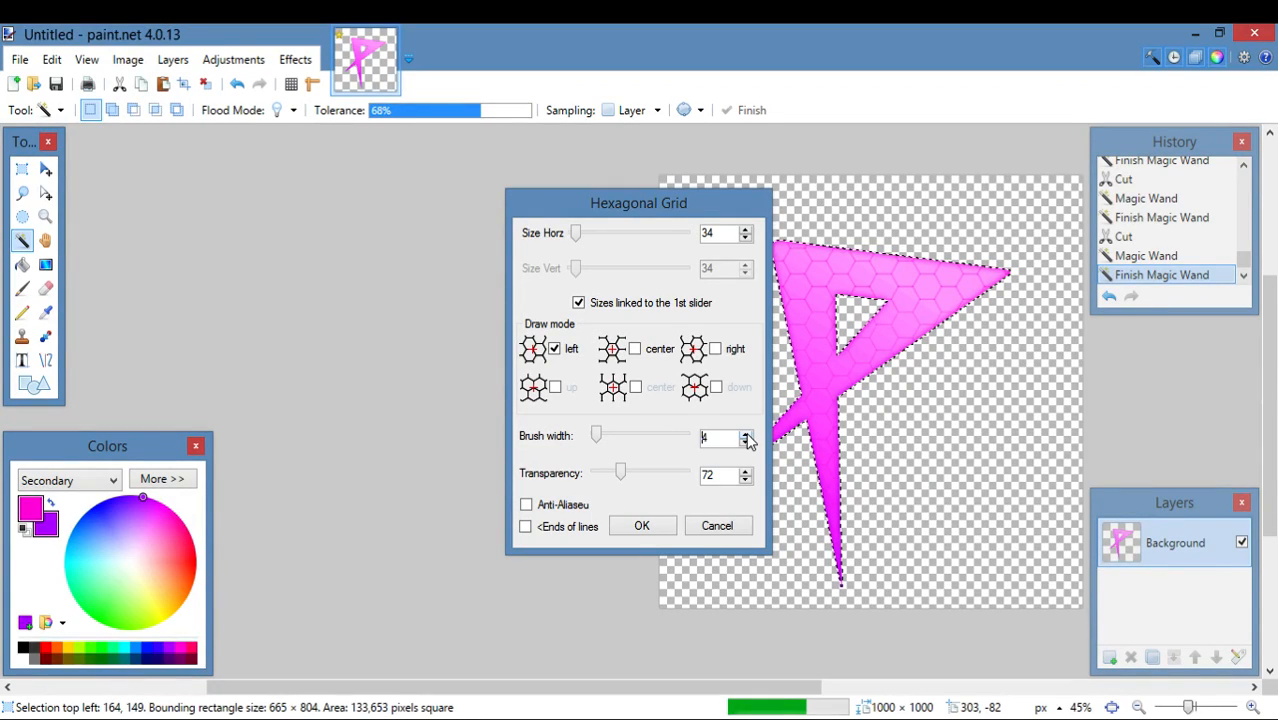
key("Return")
Deselect the logo and check the hexagon pattern across it.
key("s")
key("ctrl+d")
scroll(802, 382, "up", 5)
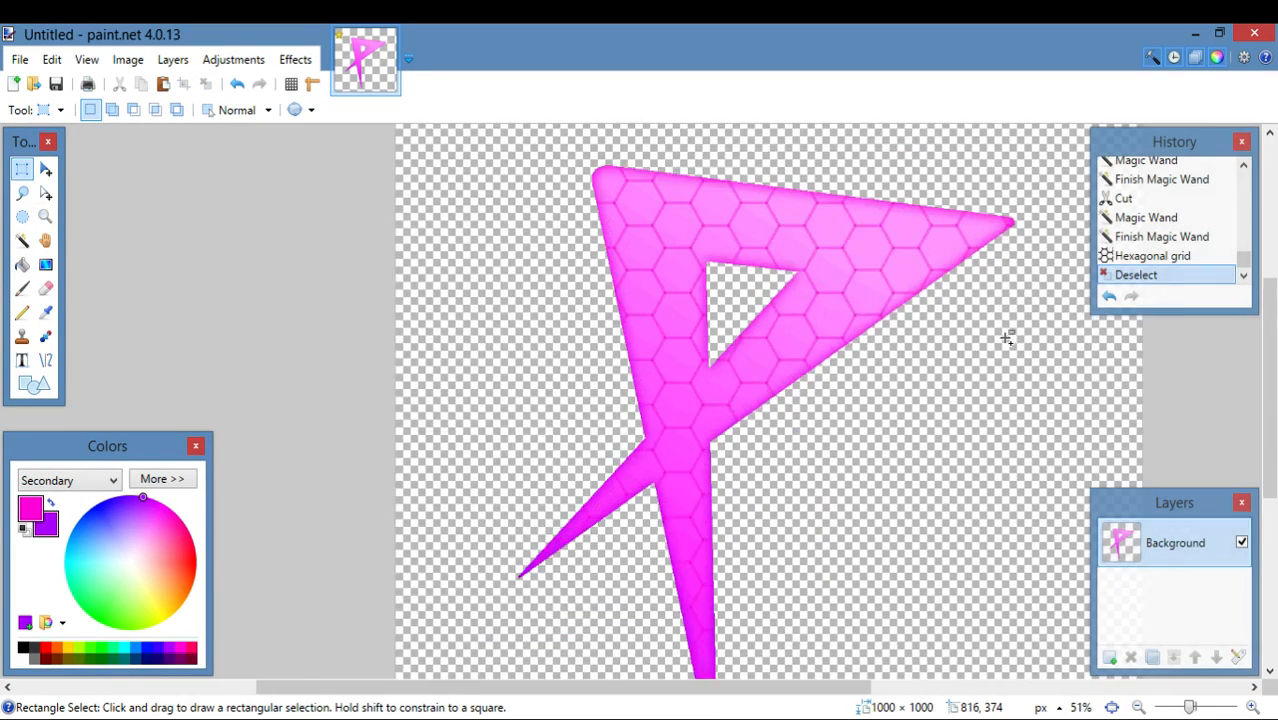
scroll(670, 322, "down", 2)
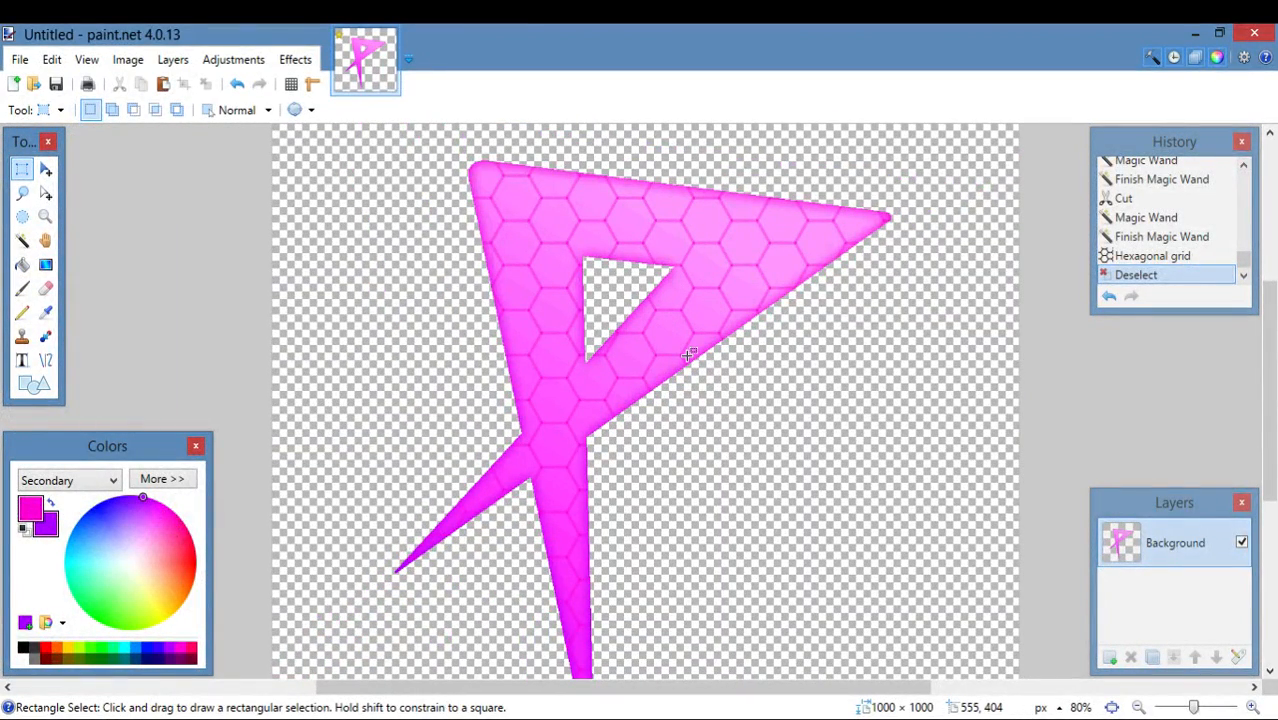
scroll(759, 357, "down", 4)
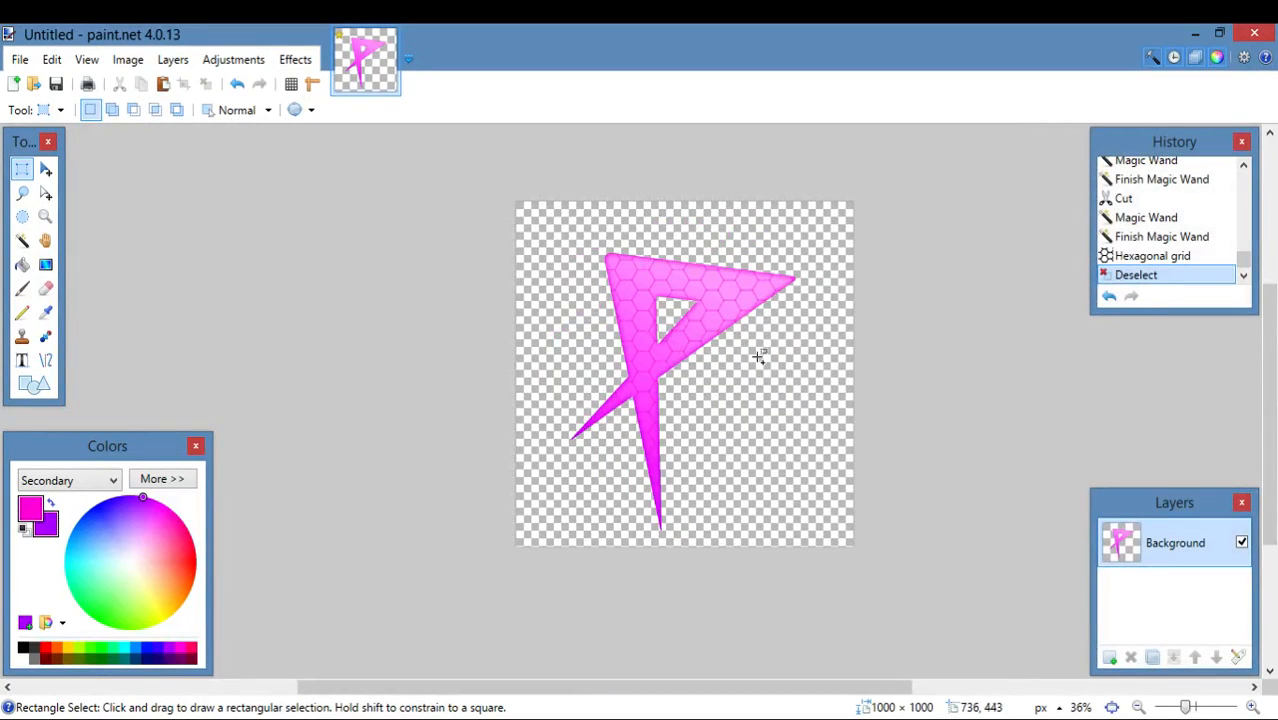
Select the area around the logo together with its inner triangle using the Magic Wand, and apply the Outline Selection effect.
scroll(730, 391, "up", 2)
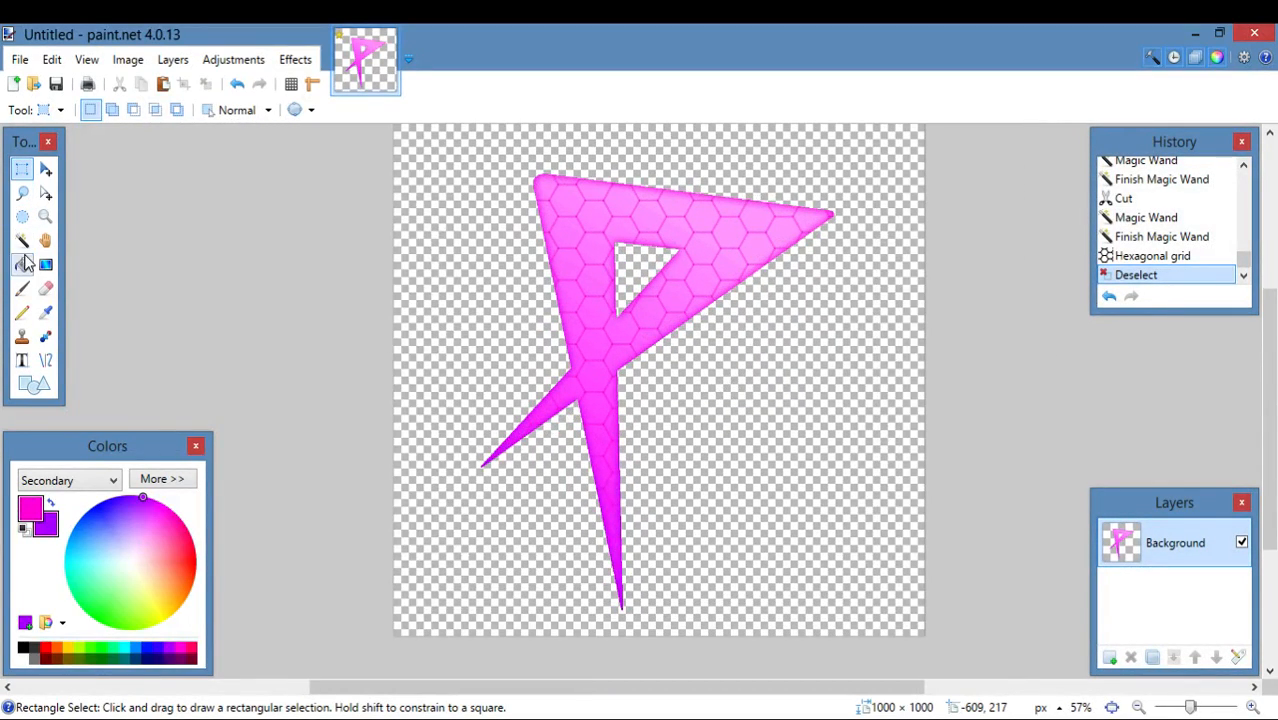
left_click(22, 241)
left_click(465, 342)
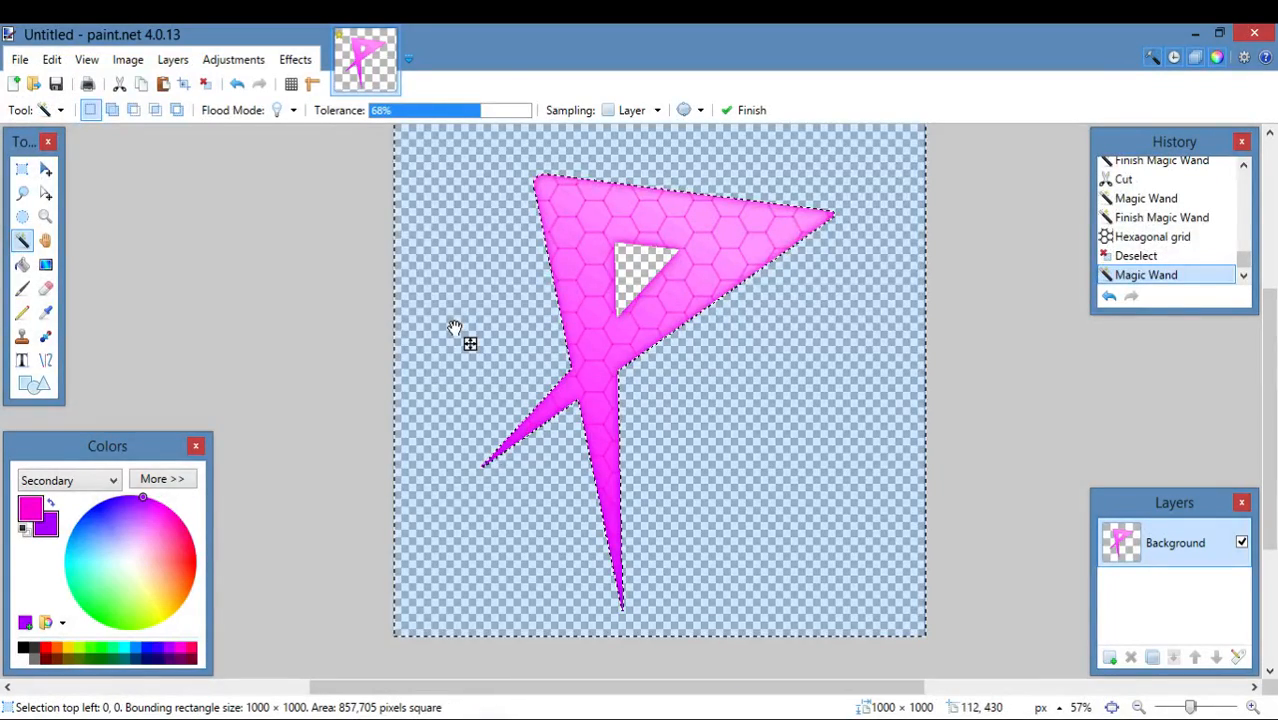
left_click(658, 274)
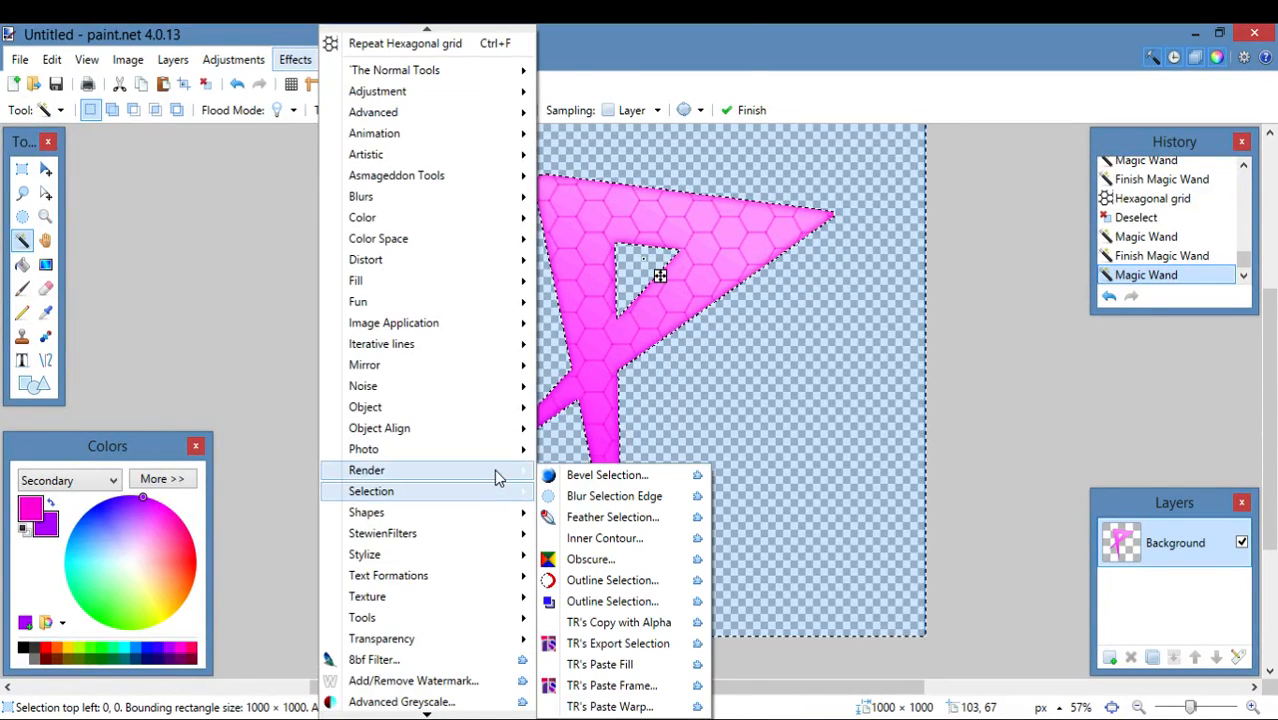
mouse_move(505, 488)
left_click(608, 581)
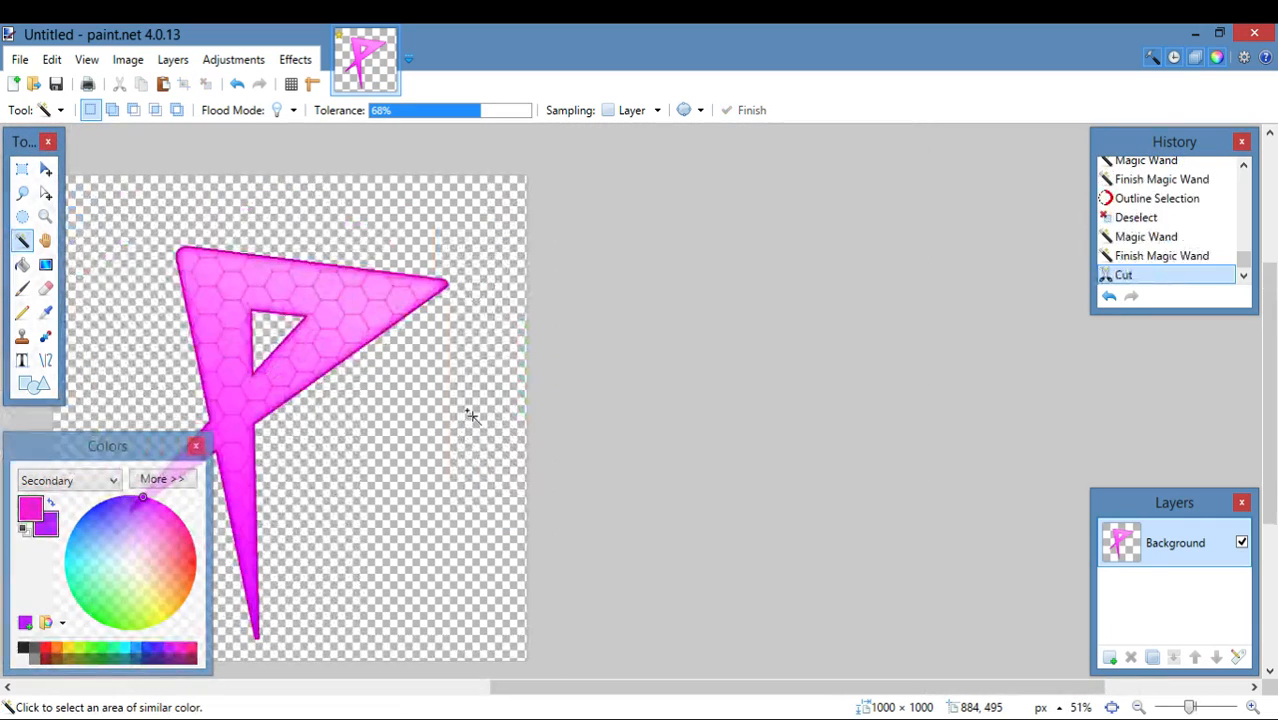
Undo the last cut of the canvas border outline and clear the selection.
key("ctrl+z")
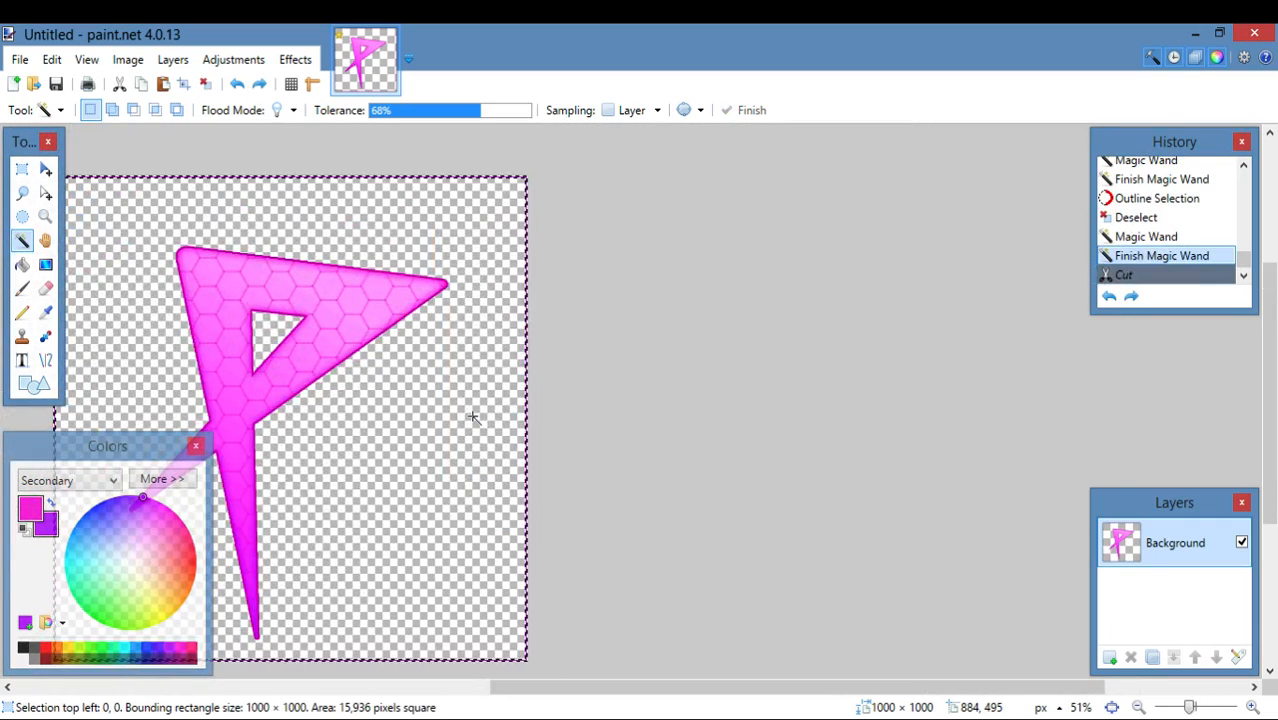
left_click(22, 168)
left_click(403, 390)
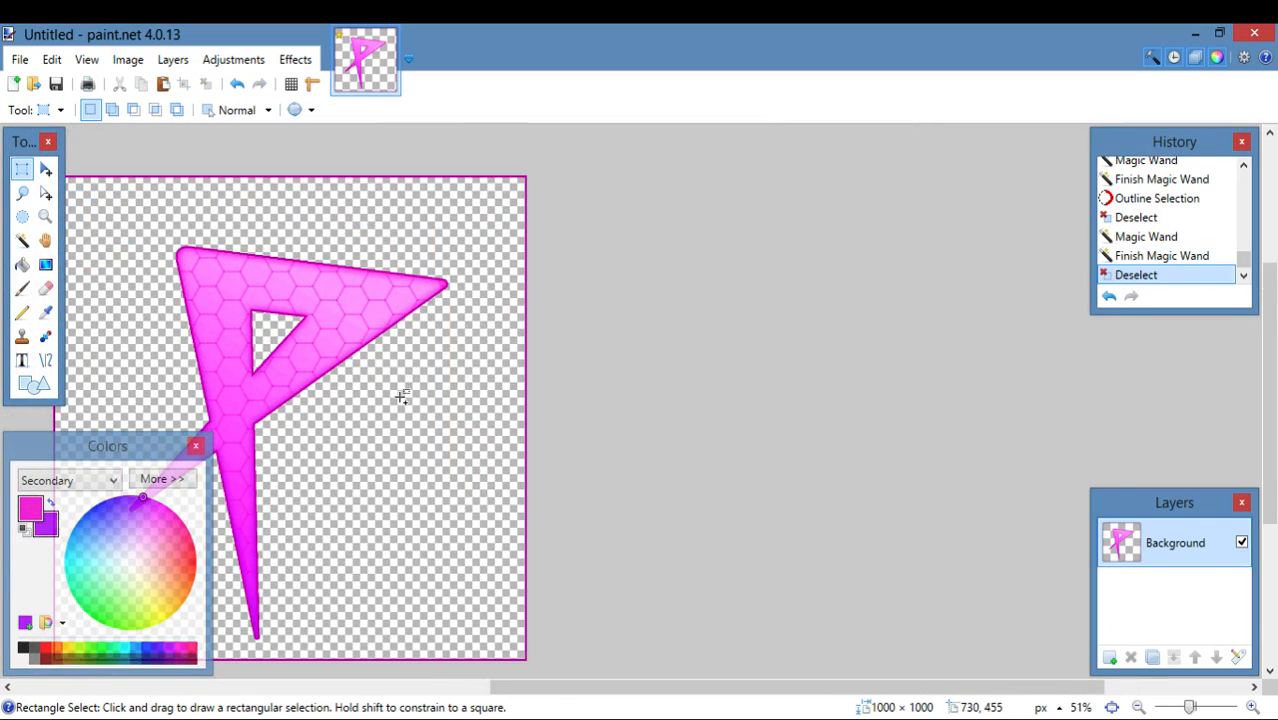
scroll(403, 390, "down", 4)
key("ctrl+b")
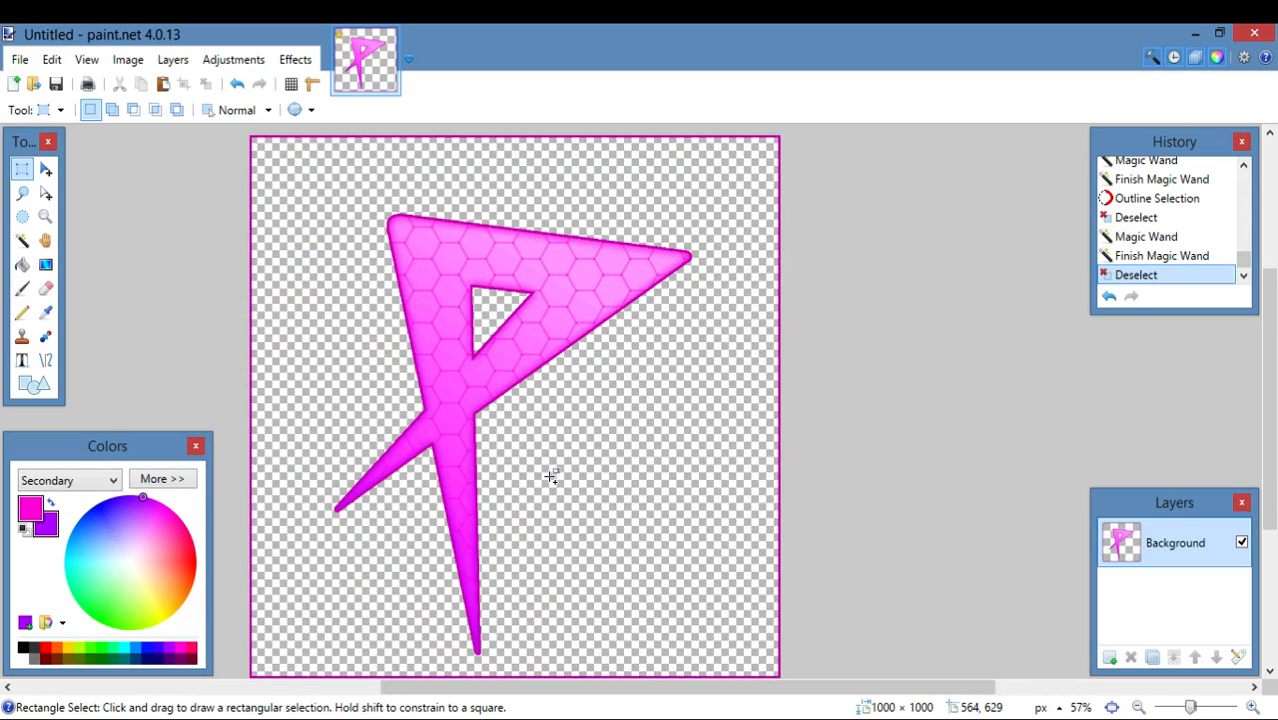
scroll(545, 466, "down", 3)
scroll(541, 461, "up", 2)
scroll(522, 465, "down", 3)
scroll(573, 456, "down", 2)
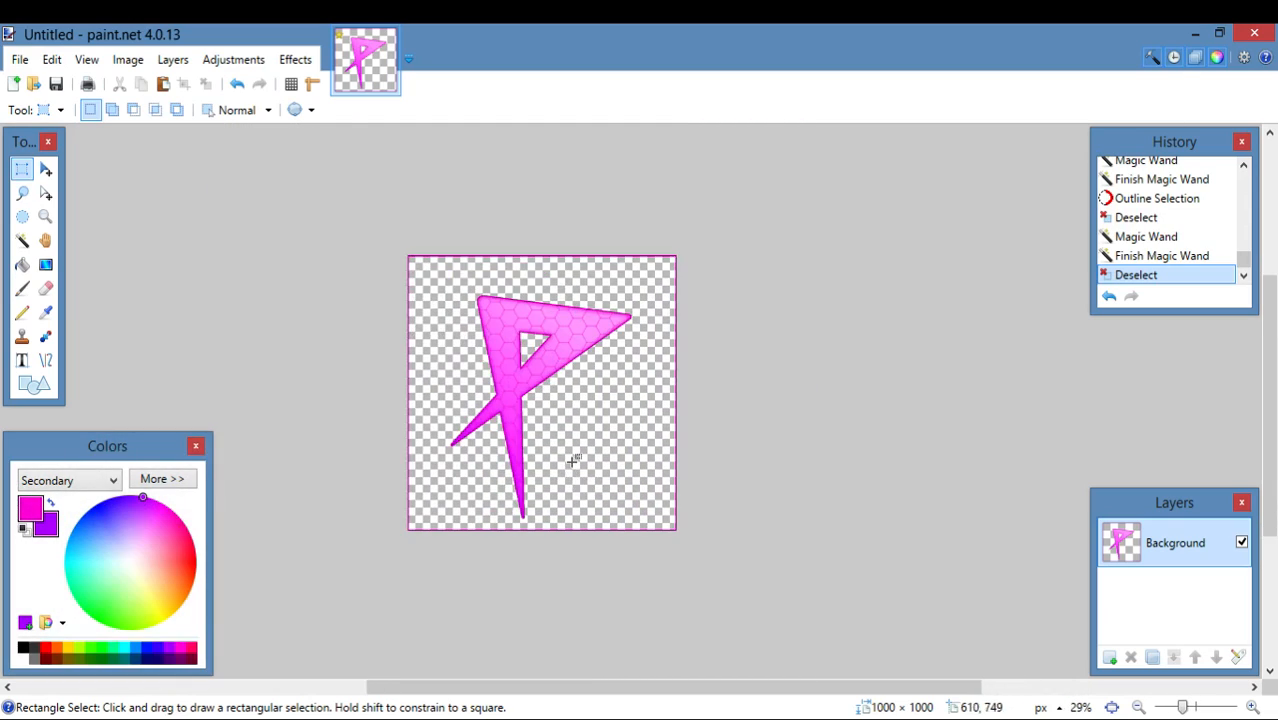
Select the transparent area around the outlined logo with the Magic Wand and add its inner triangle to the selection.
left_click(22, 240)
left_click(600, 418)
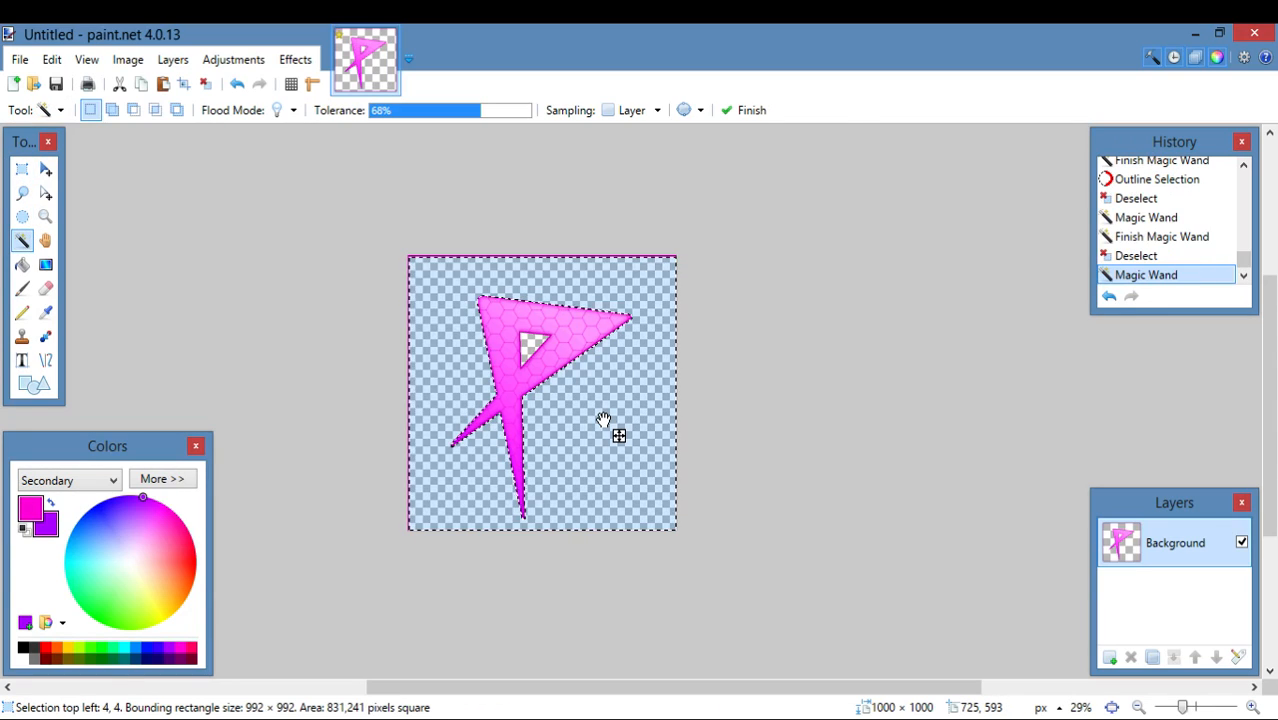
scroll(579, 392, "up", 4)
left_click(487, 298, "ctrl")
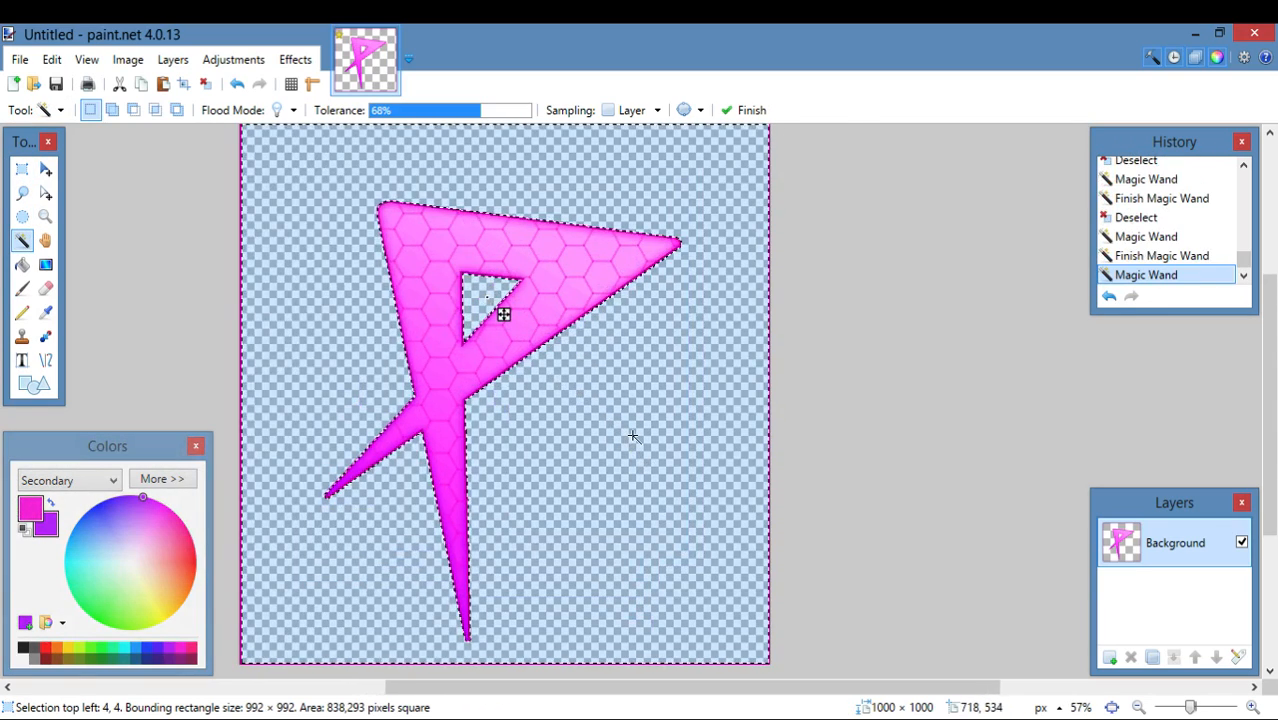
Start the Gradient Bars render effect on the selected area around the logo, with a scale of 2.04 and a skew of -0.99.
scroll(625, 420, "down", 2)
scroll(627, 420, "down", 1)
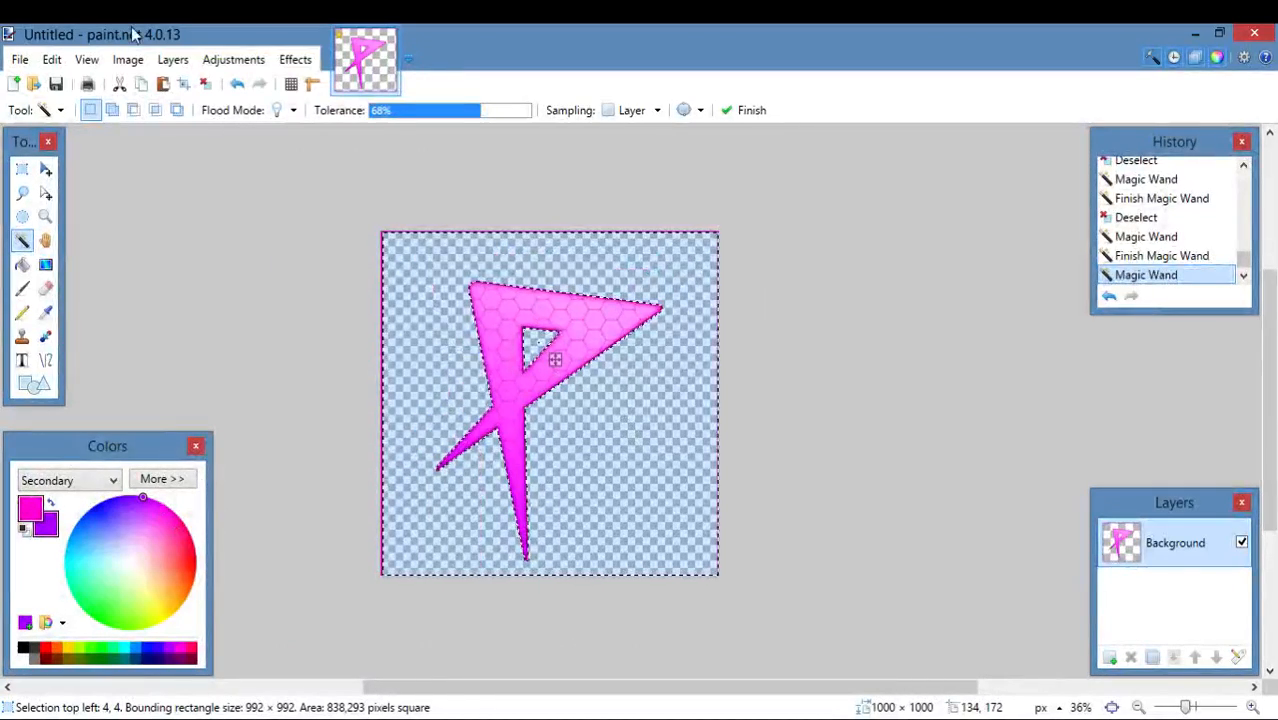
left_click(293, 64)
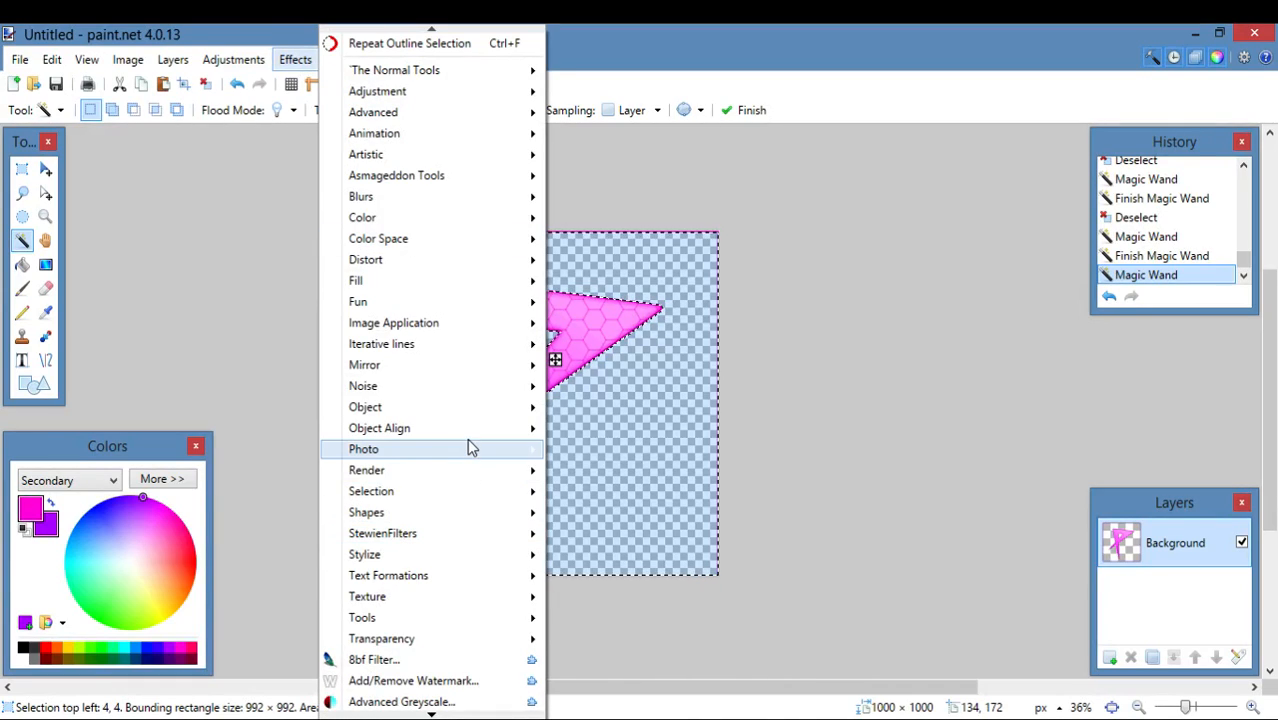
mouse_move(477, 468)
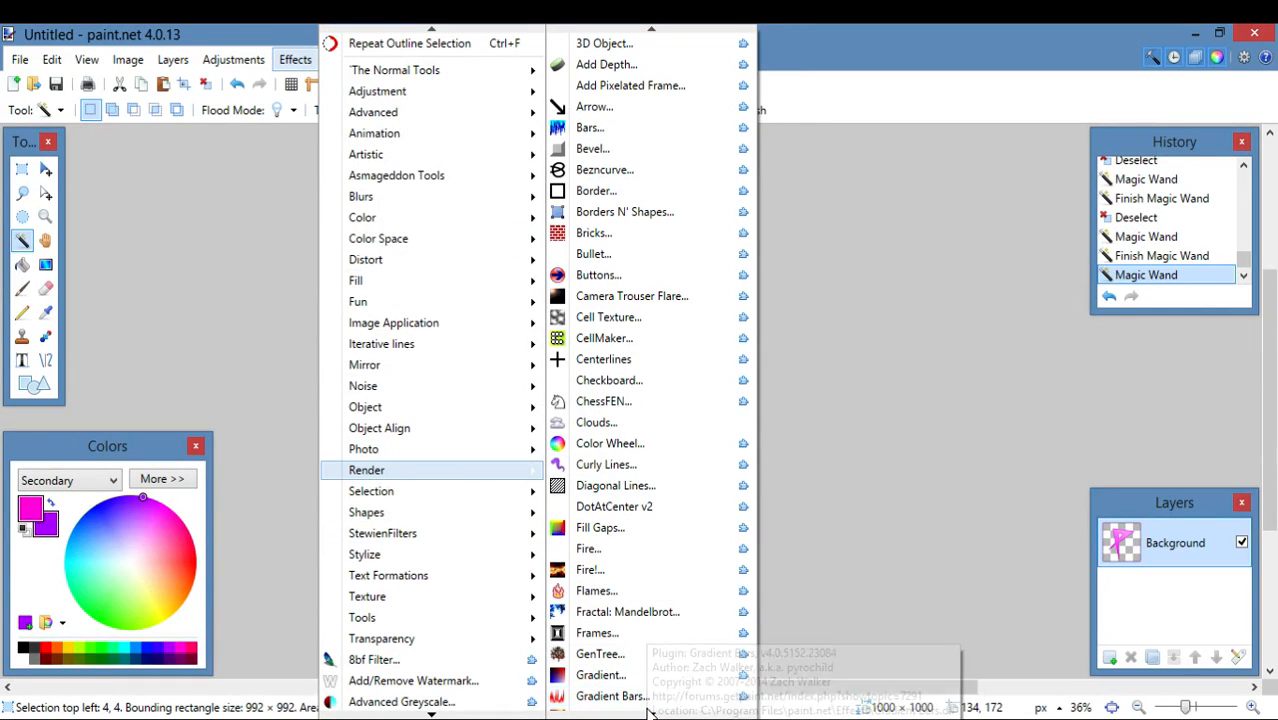
left_click(642, 672)
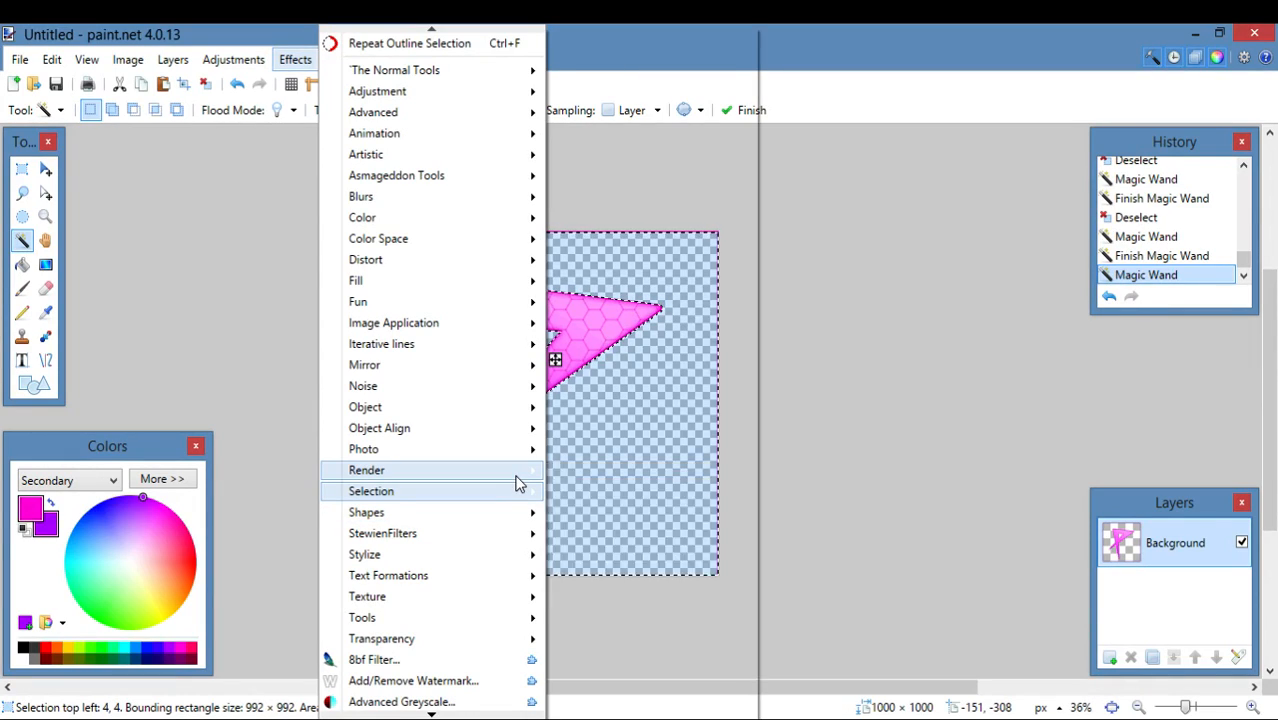
mouse_move(513, 472)
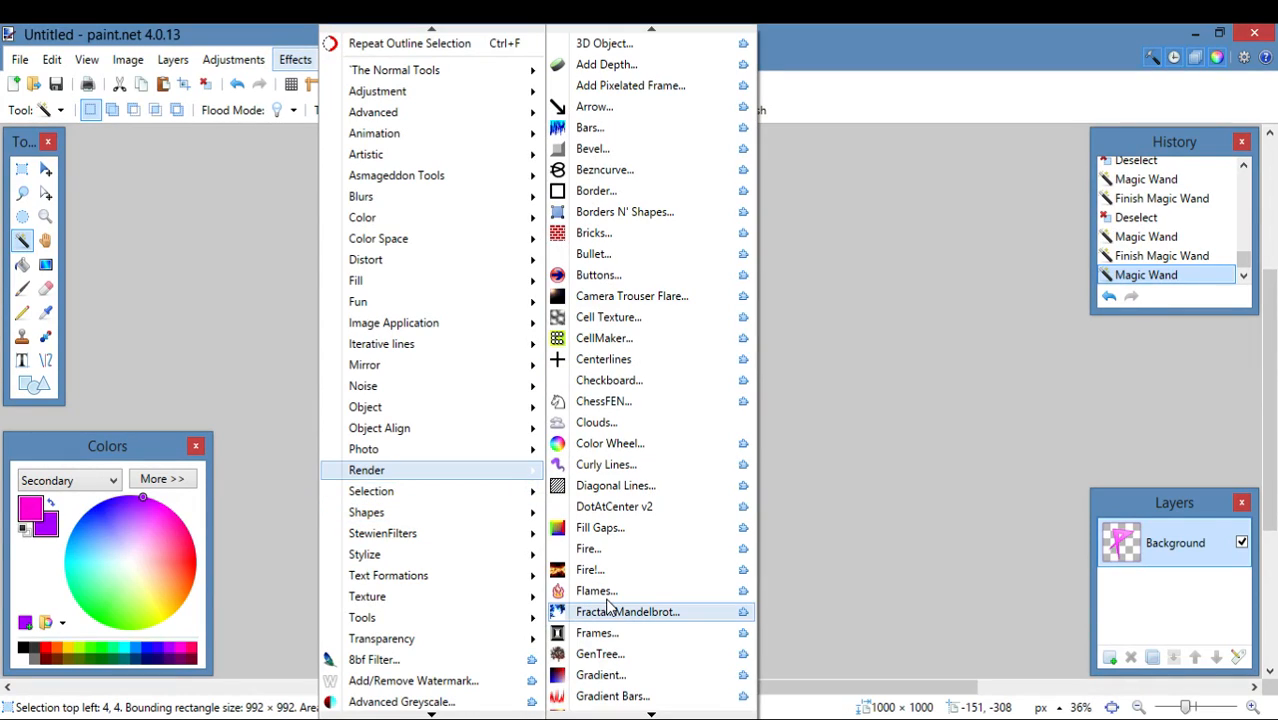
left_click(610, 695)
left_click_drag(614, 52, 918, 50)
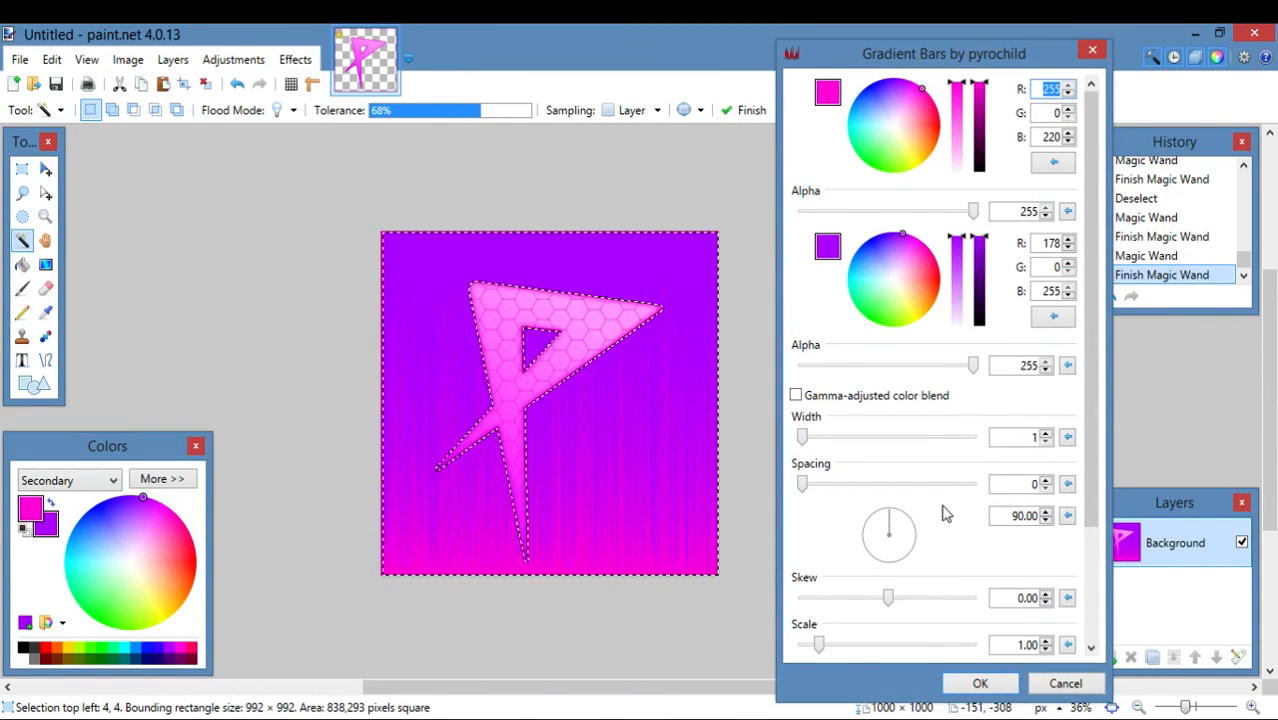
left_click_drag(818, 645, 825, 650)
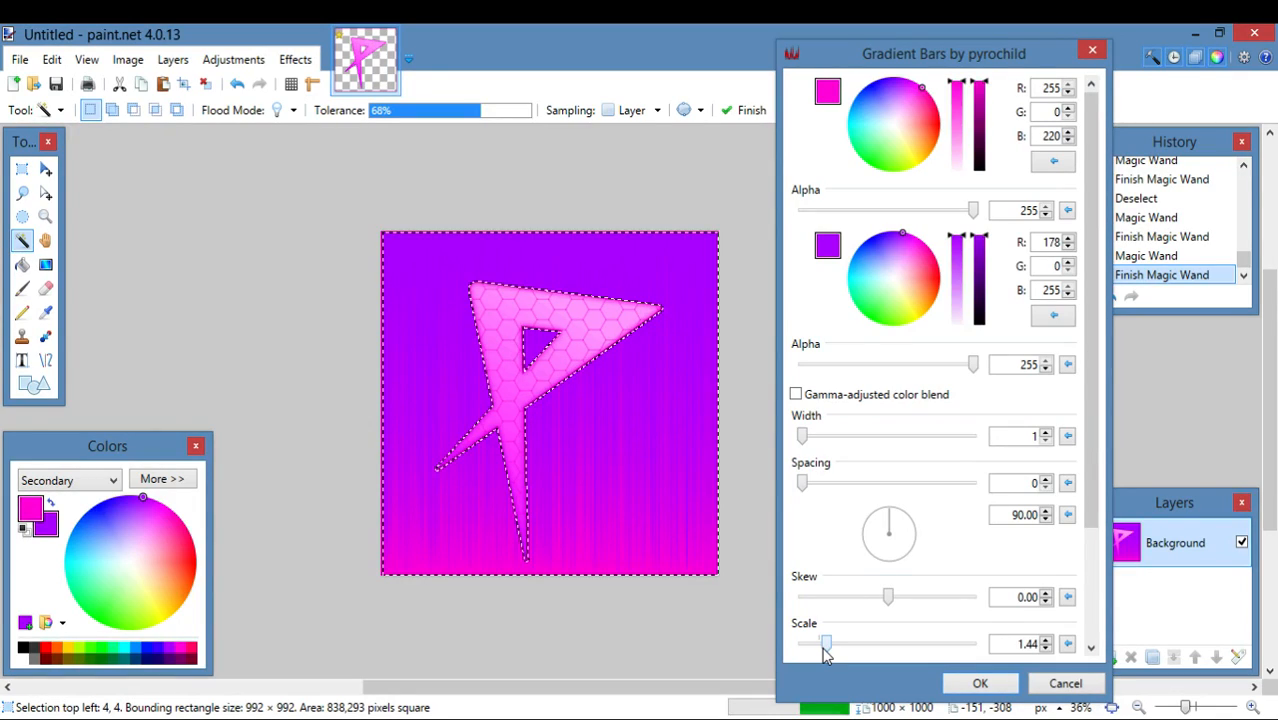
left_click_drag(825, 651, 837, 647)
left_click(885, 603)
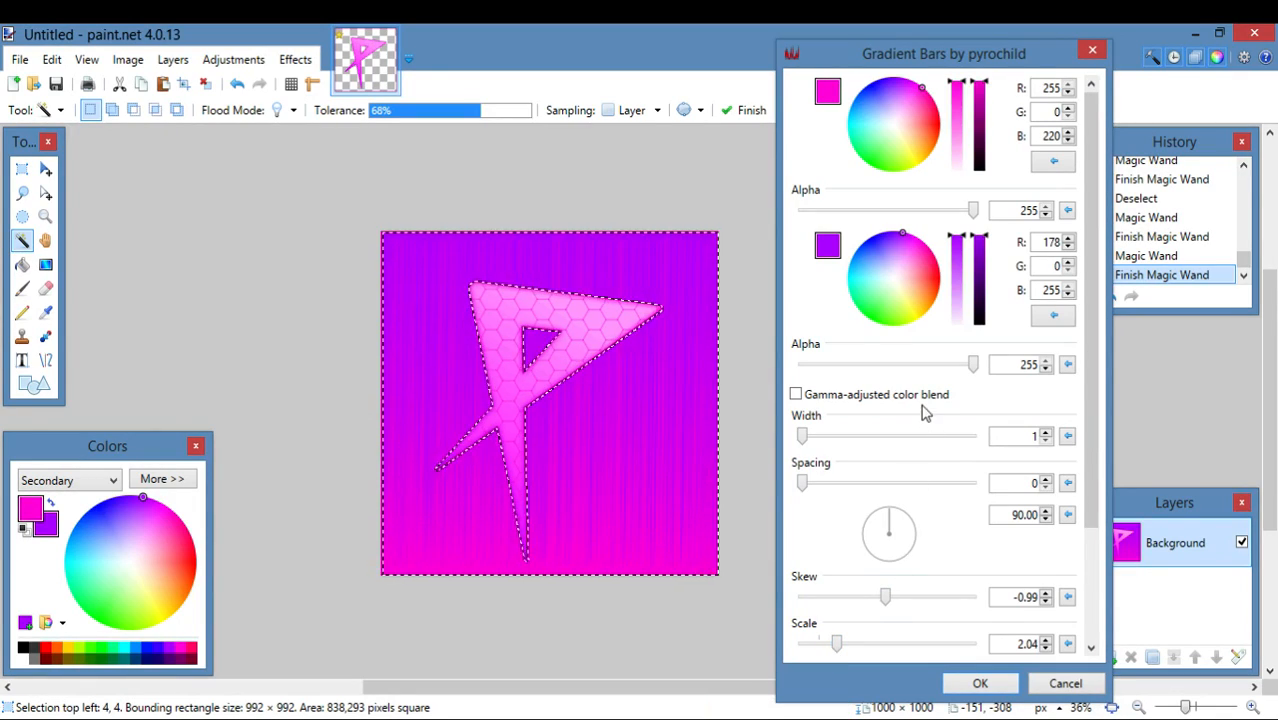
Try a gradient bar width of 5 with a spacing of 4, and return the spacing to 0.
left_click_drag(805, 432, 812, 436)
left_click_drag(802, 483, 810, 487)
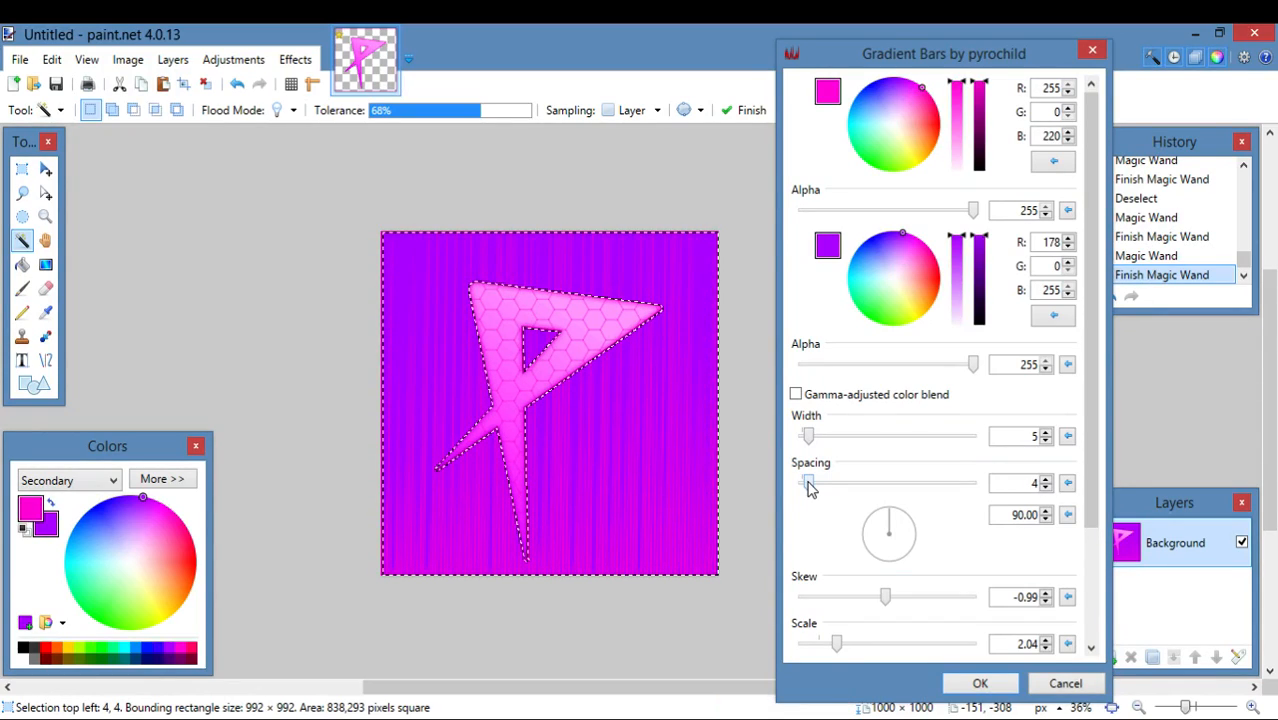
left_click_drag(809, 482, 796, 483)
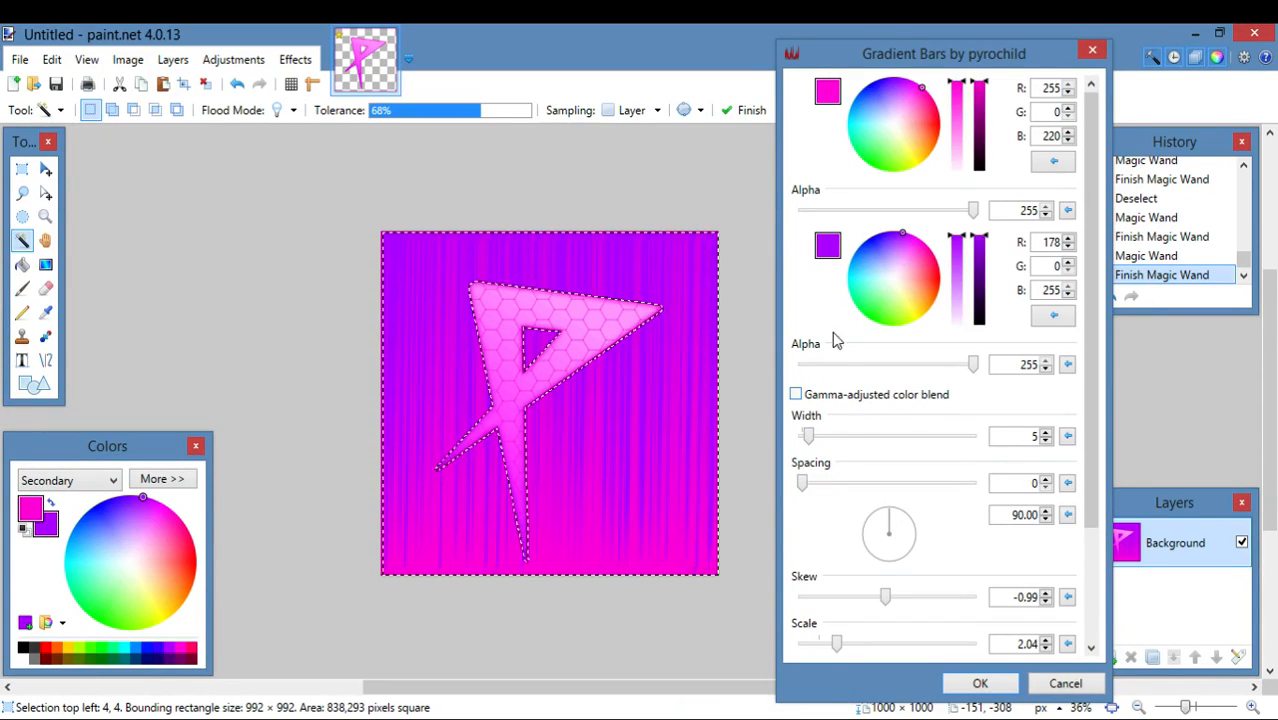
Set the alpha of the purple second colour to 0, leaving gamma-adjusted colour blending off.
left_click_drag(971, 365, 914, 370)
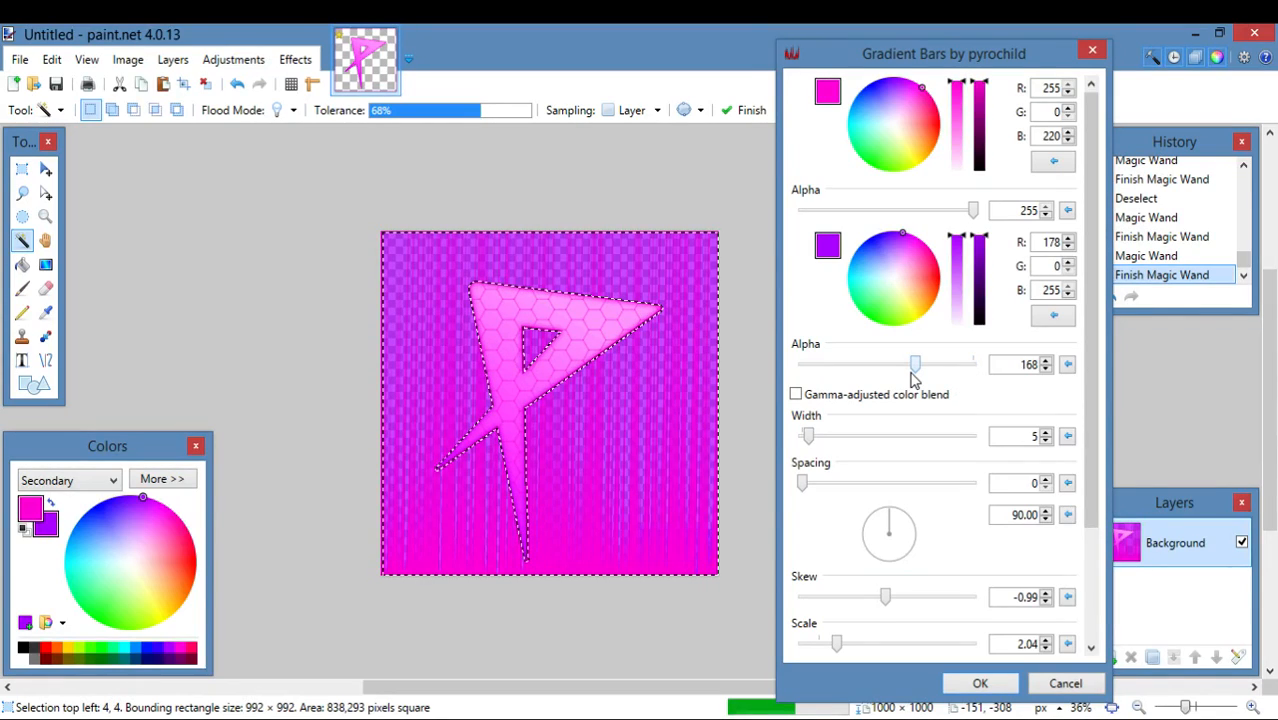
left_click_drag(912, 368, 799, 362)
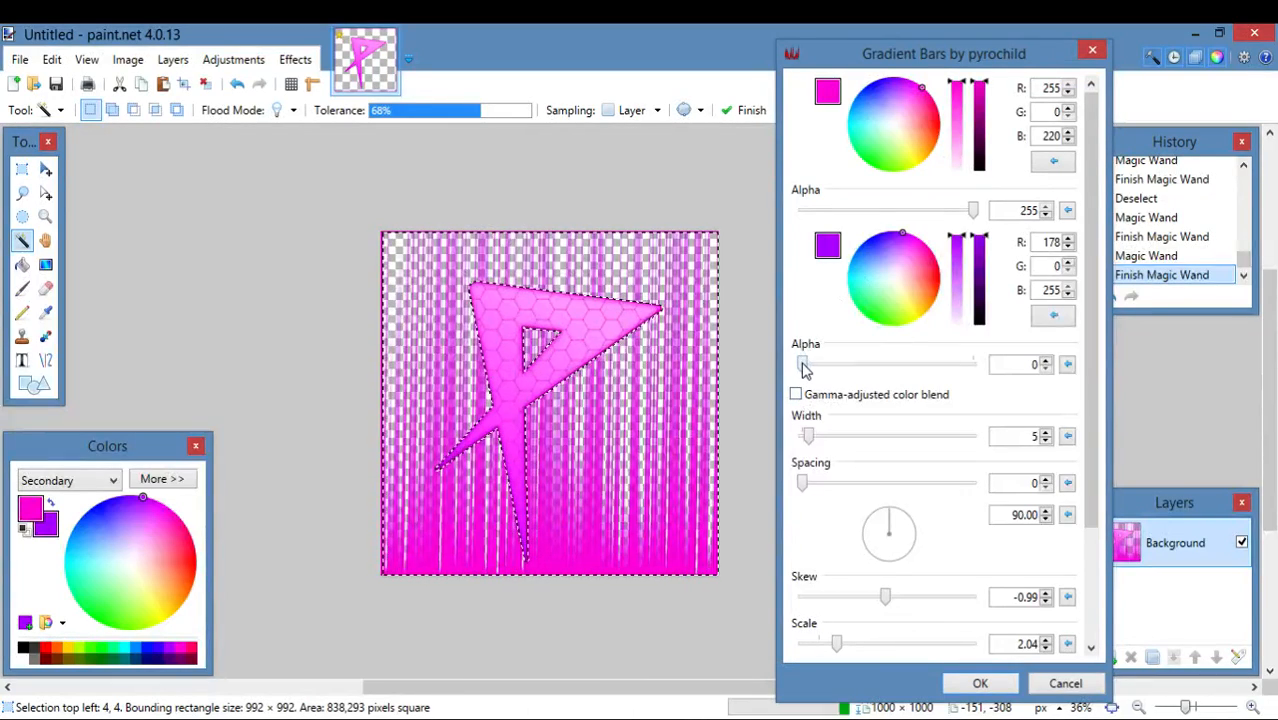
left_click(796, 395)
left_click(797, 395)
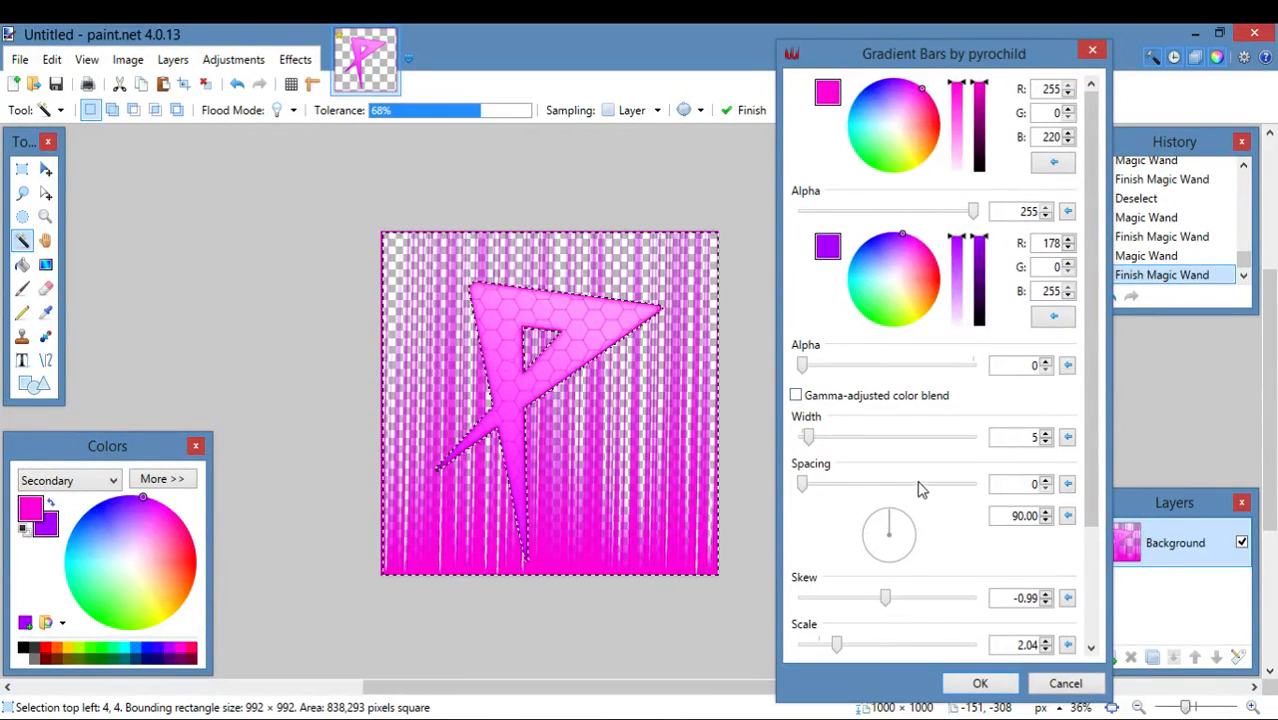
Set the gradient bar width to 3, keep the first colour's alpha at 255, and apply the effect.
mouse_move(972, 211)
left_mouse_down()
mouse_move(899, 212)
mouse_move(973, 212)
left_mouse_up()
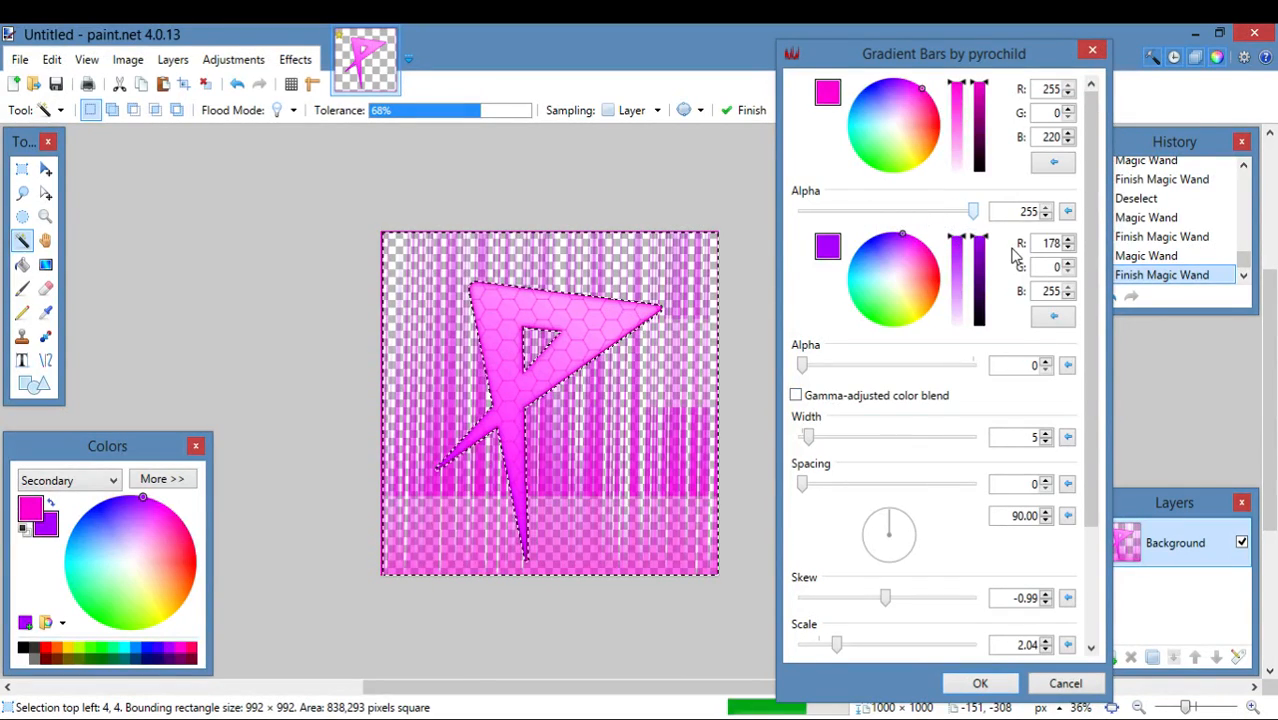
mouse_move(810, 447)
left_mouse_down()
mouse_move(823, 448)
mouse_move(808, 450)
left_mouse_up()
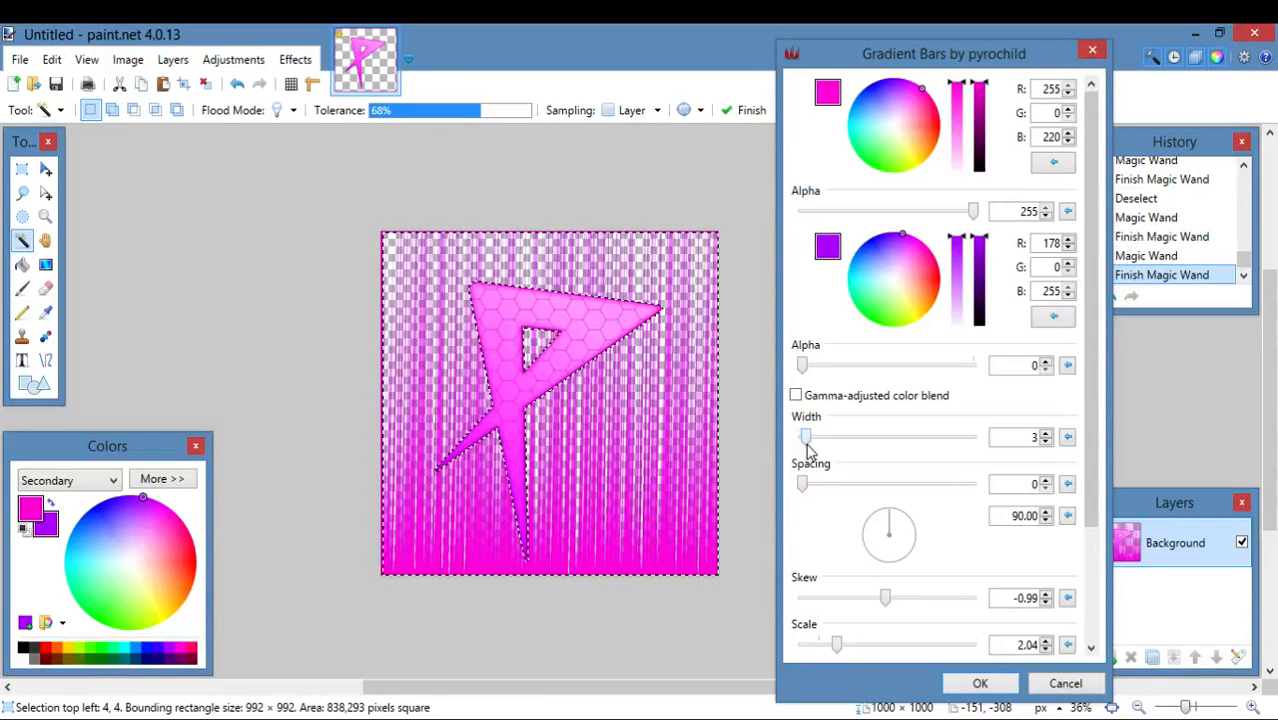
left_click(982, 683)
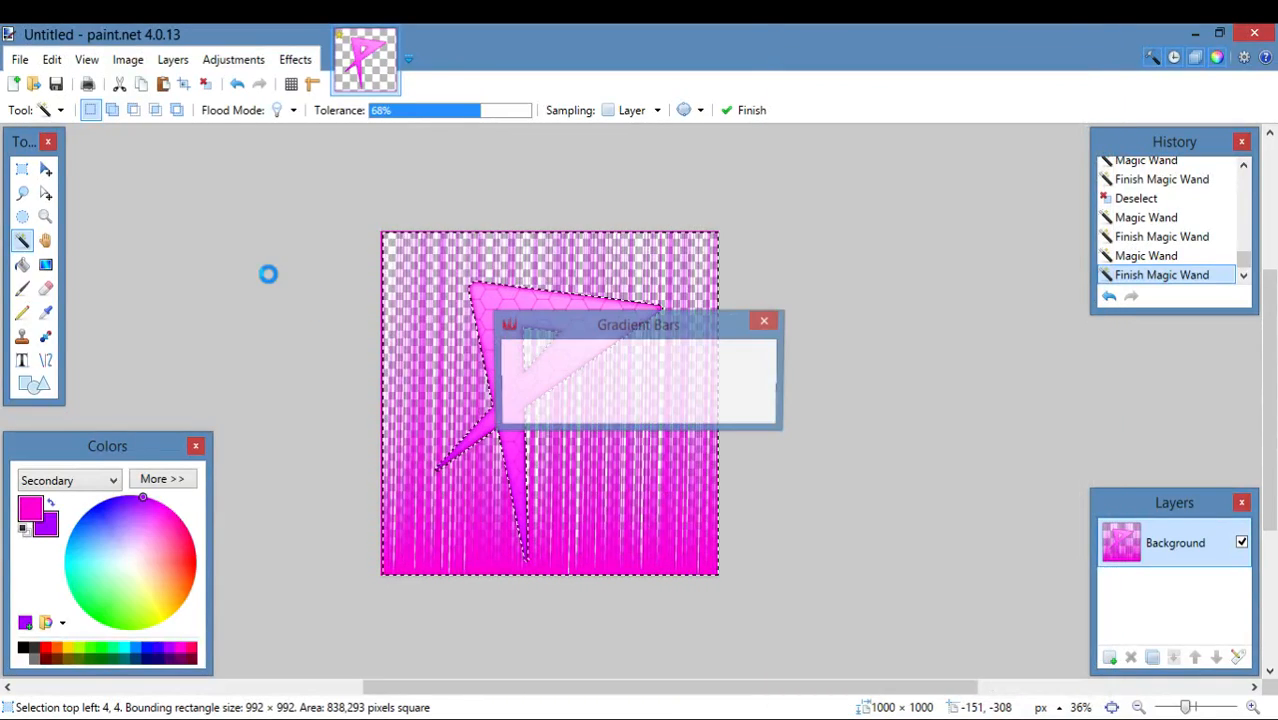
Clear the selection and examine the gradient bars around the logo.
left_click(24, 169)
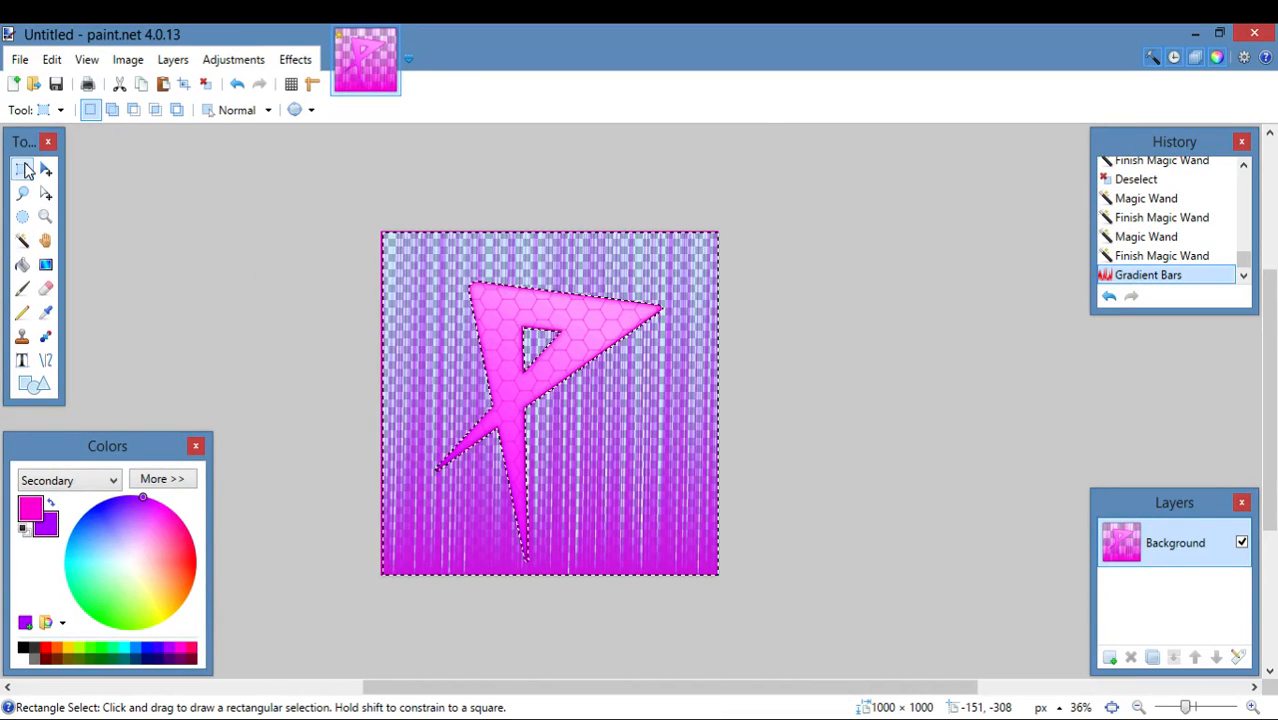
left_click(585, 334)
scroll(857, 423, "down", 3)
scroll(540, 495, "up", 5)
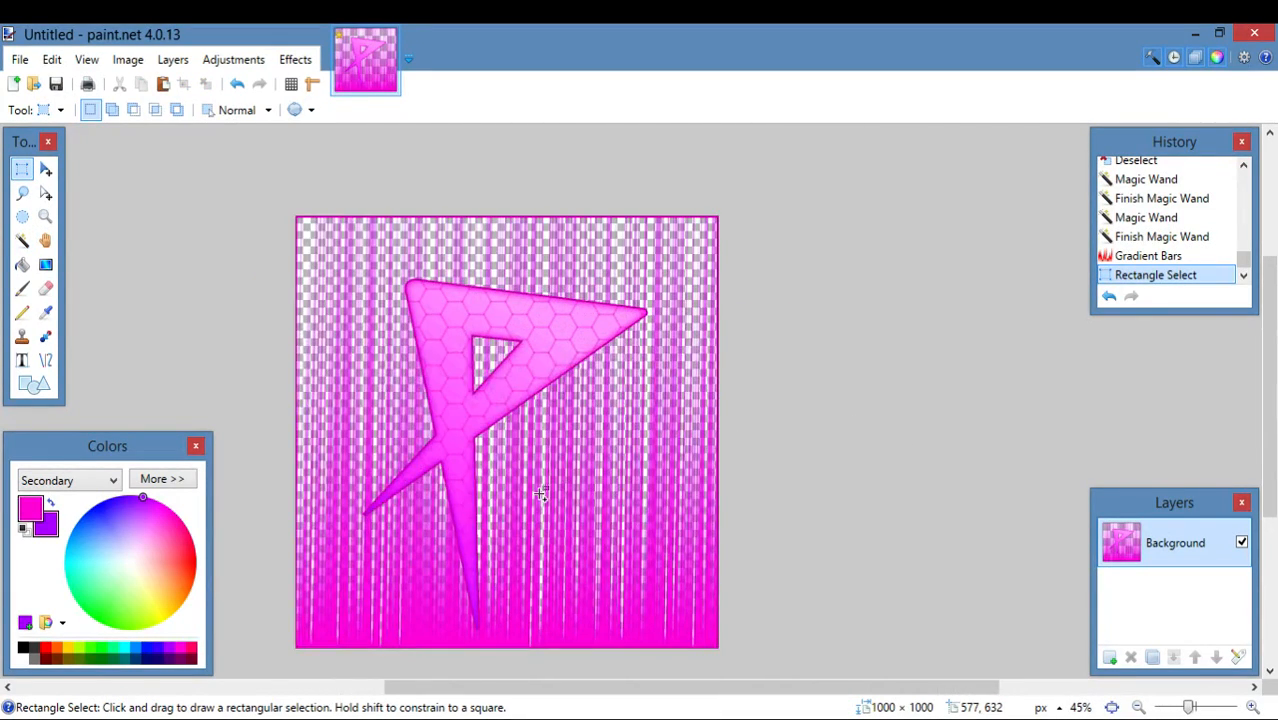
scroll(543, 516, "up", 2)
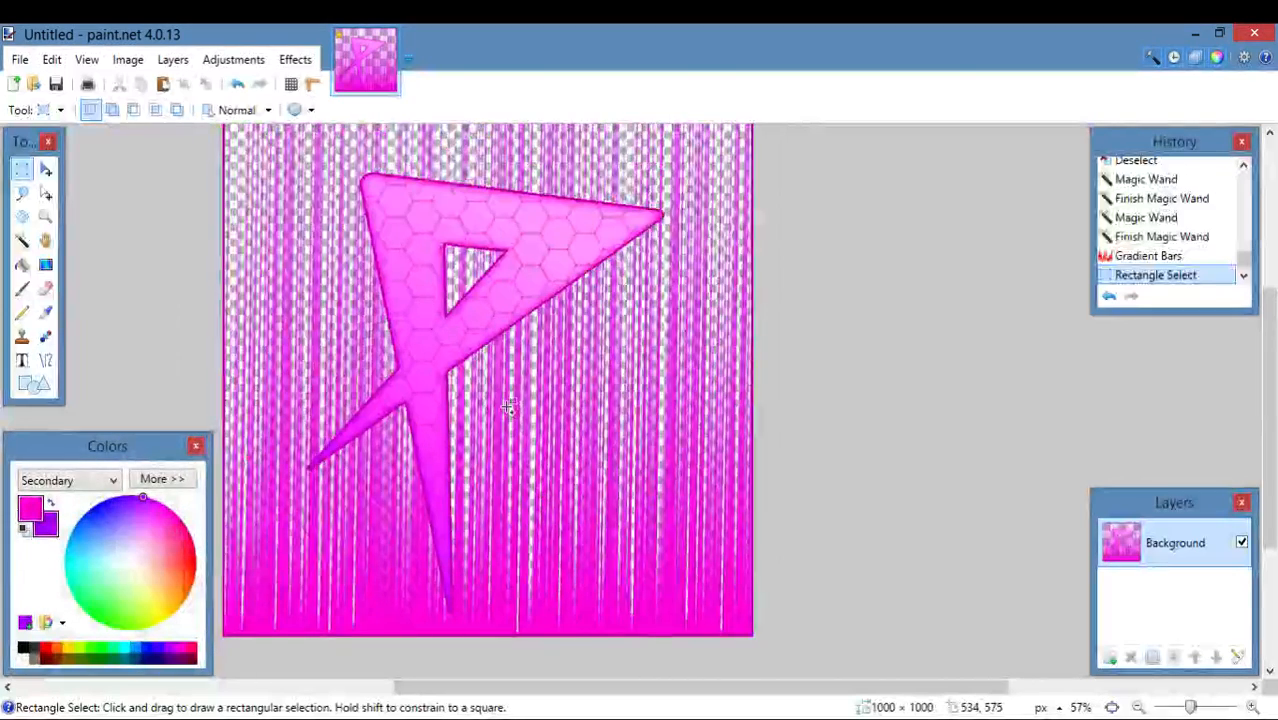
scroll(515, 420, "down", 1)
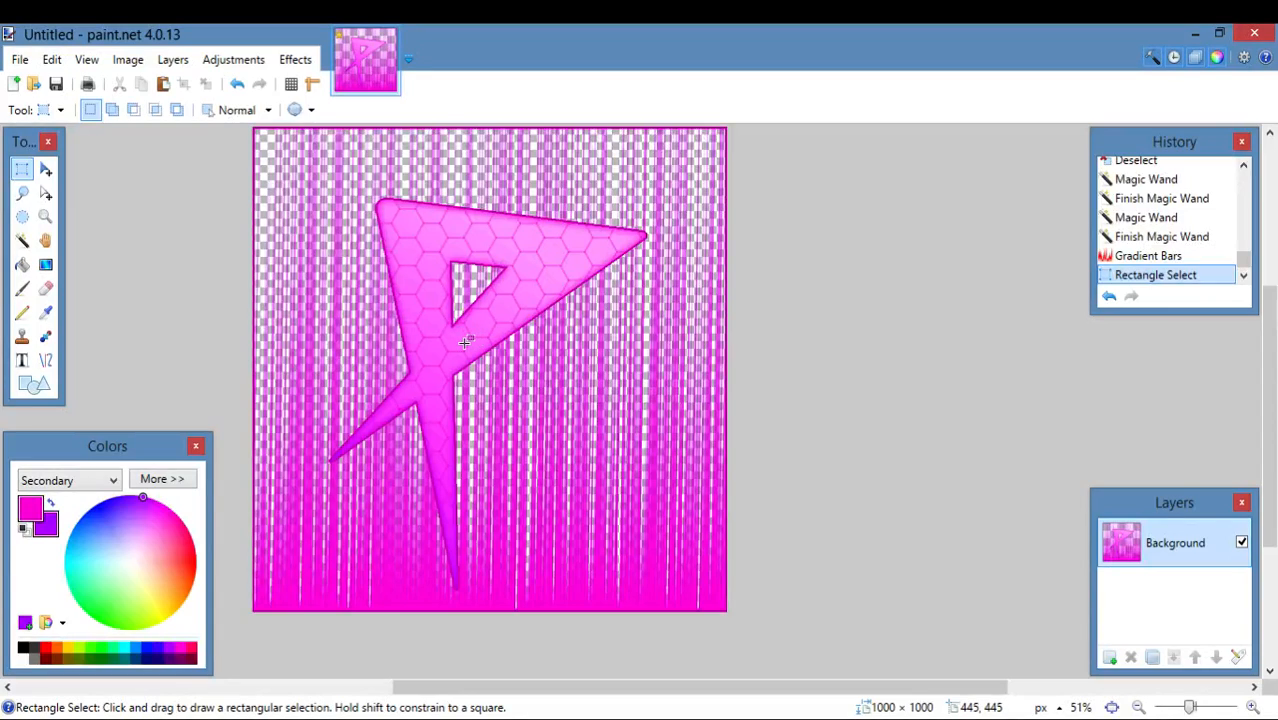
scroll(572, 401, "down", 2)
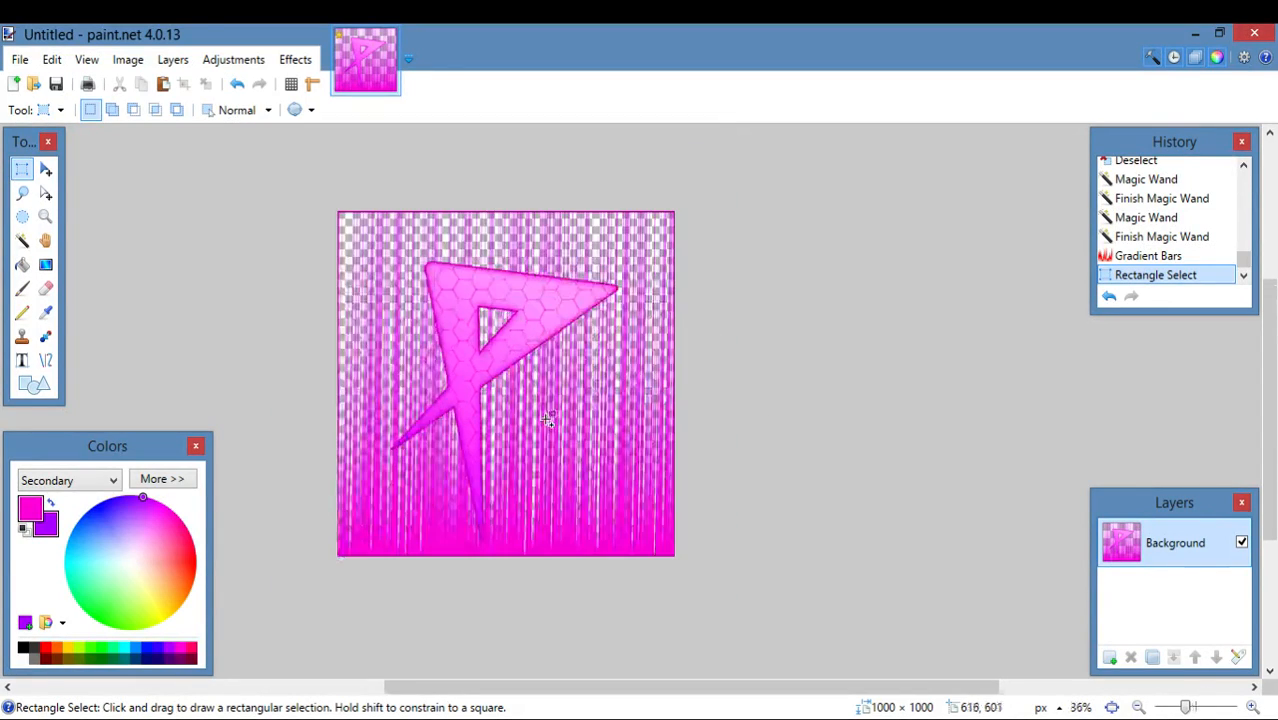
scroll(485, 371, "up", 3)
scroll(592, 389, "down", 1)
scroll(592, 389, "down", 1)
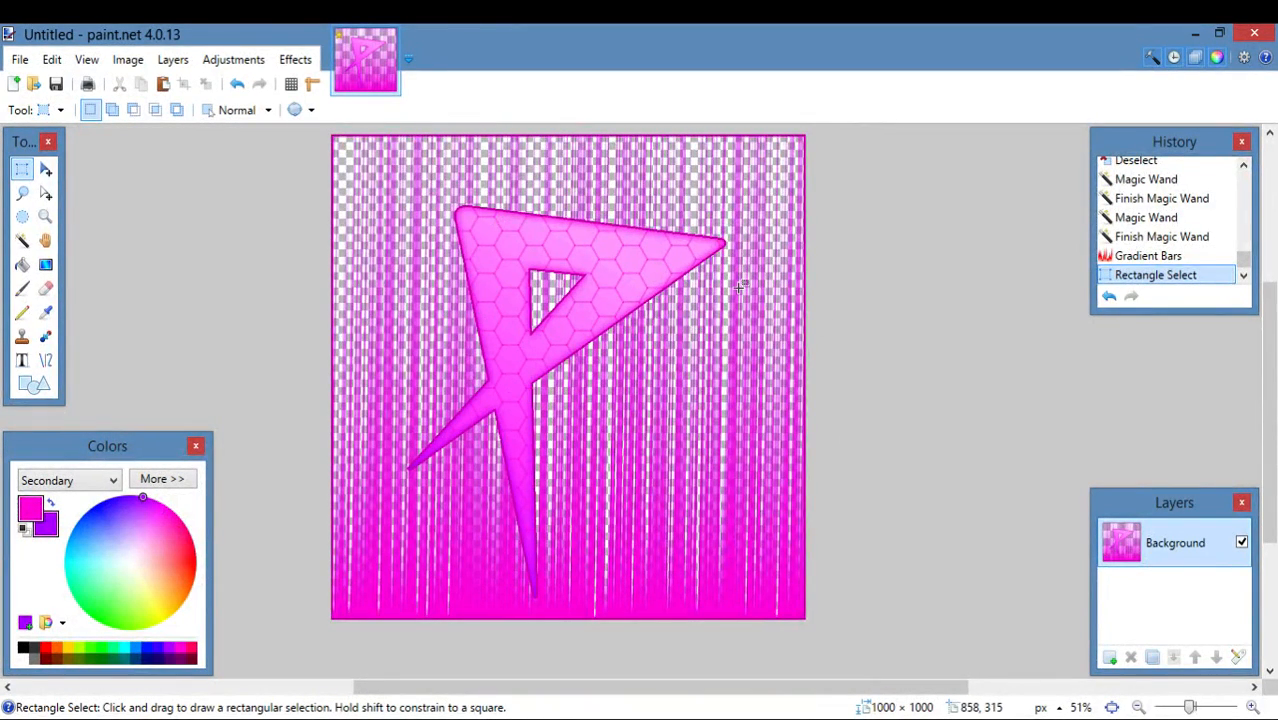
scroll(500, 205, "up", 3)
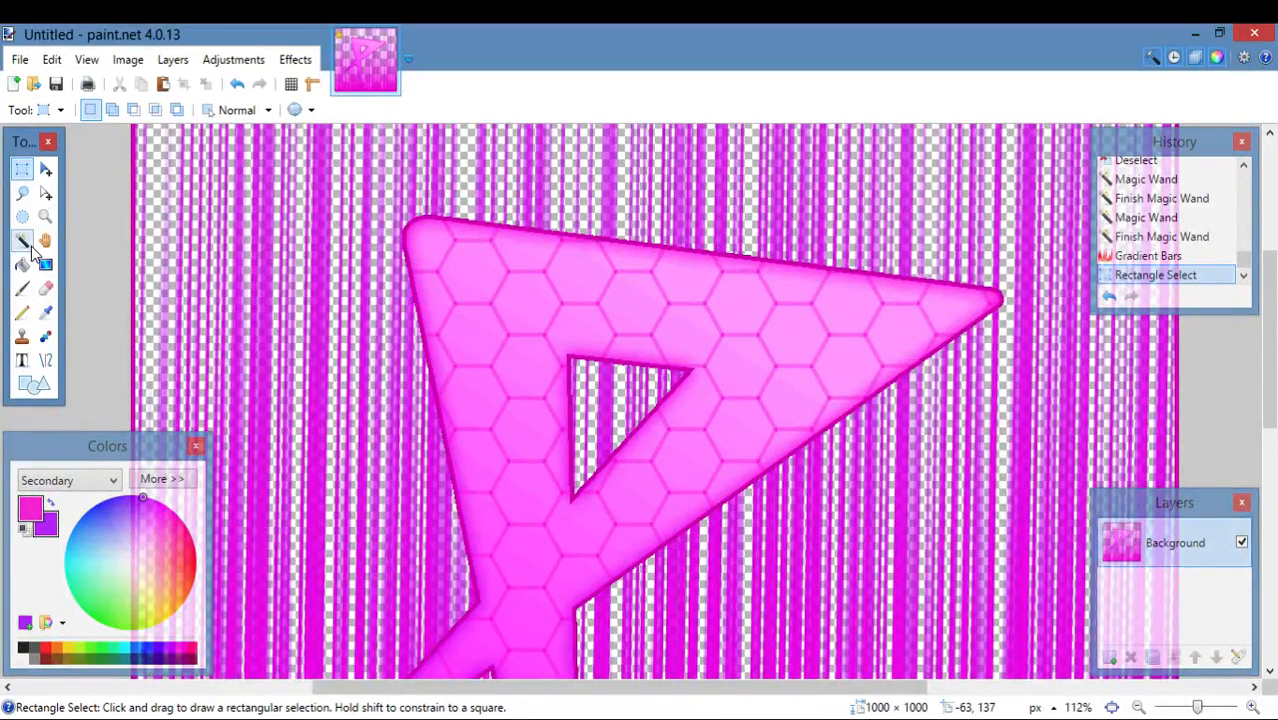
left_click(45, 266)
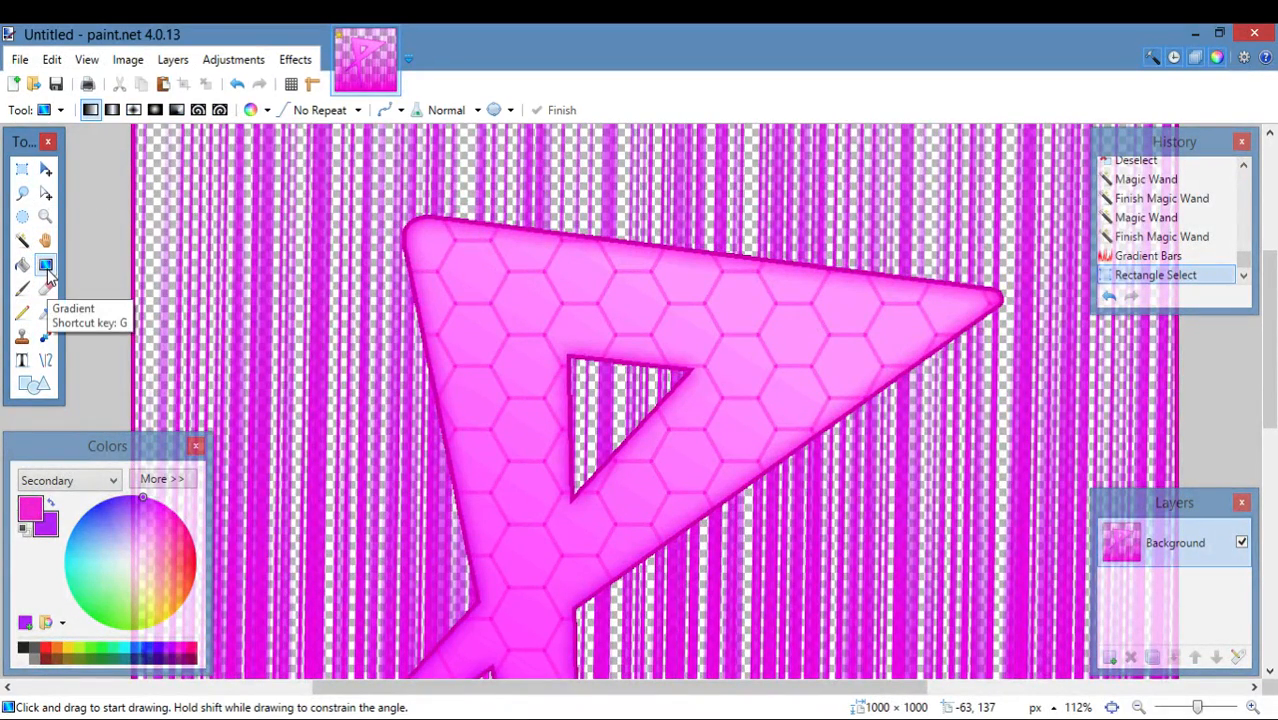
left_click(22, 241)
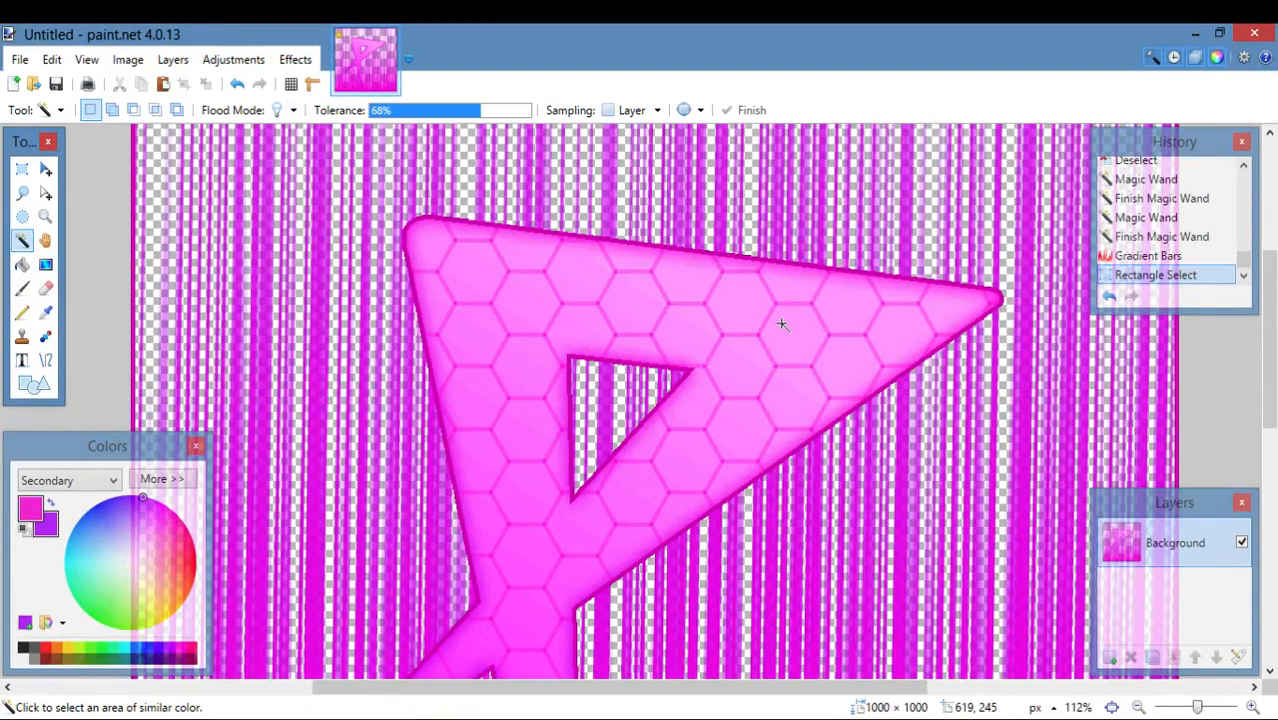
left_click(1050, 166)
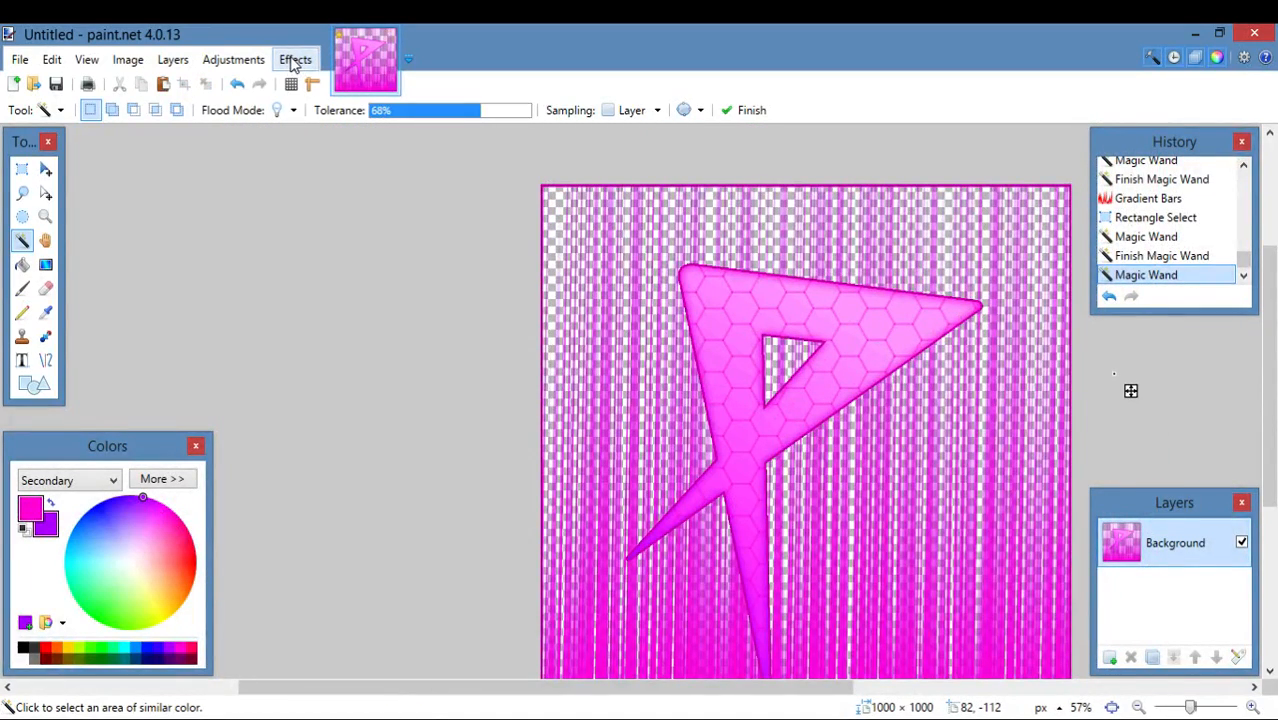
left_click(295, 59)
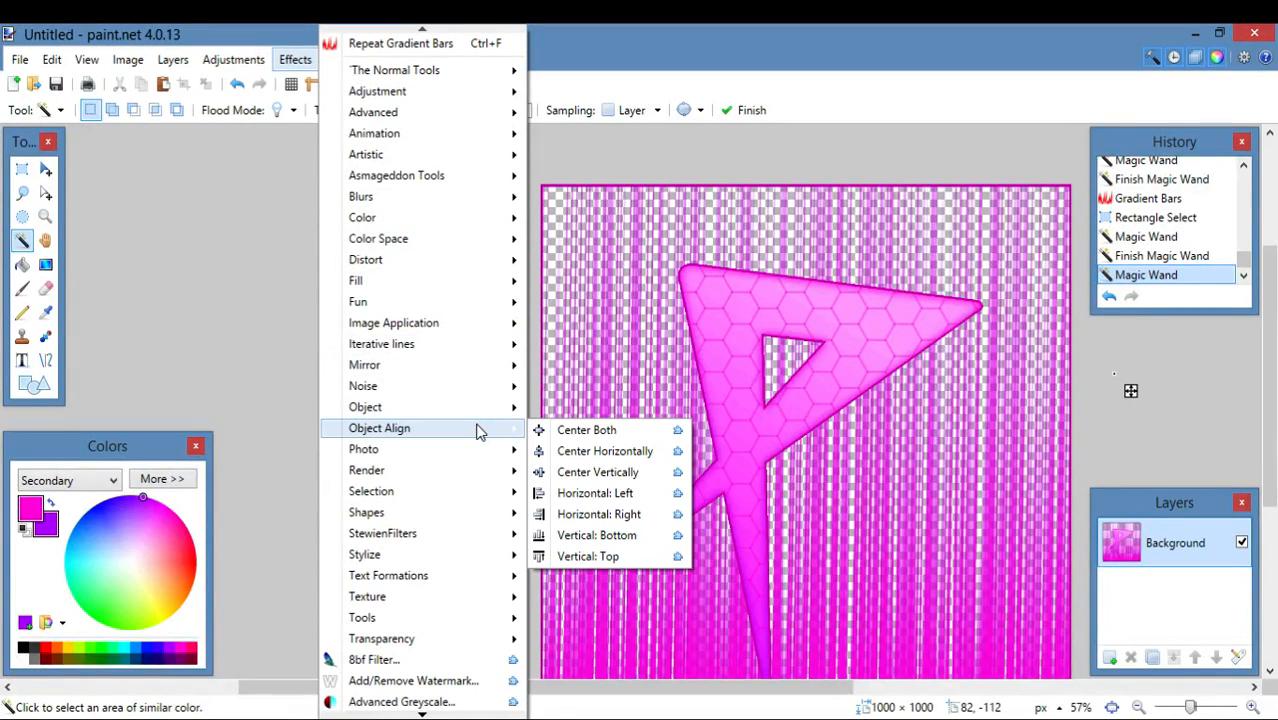
mouse_move(476, 482)
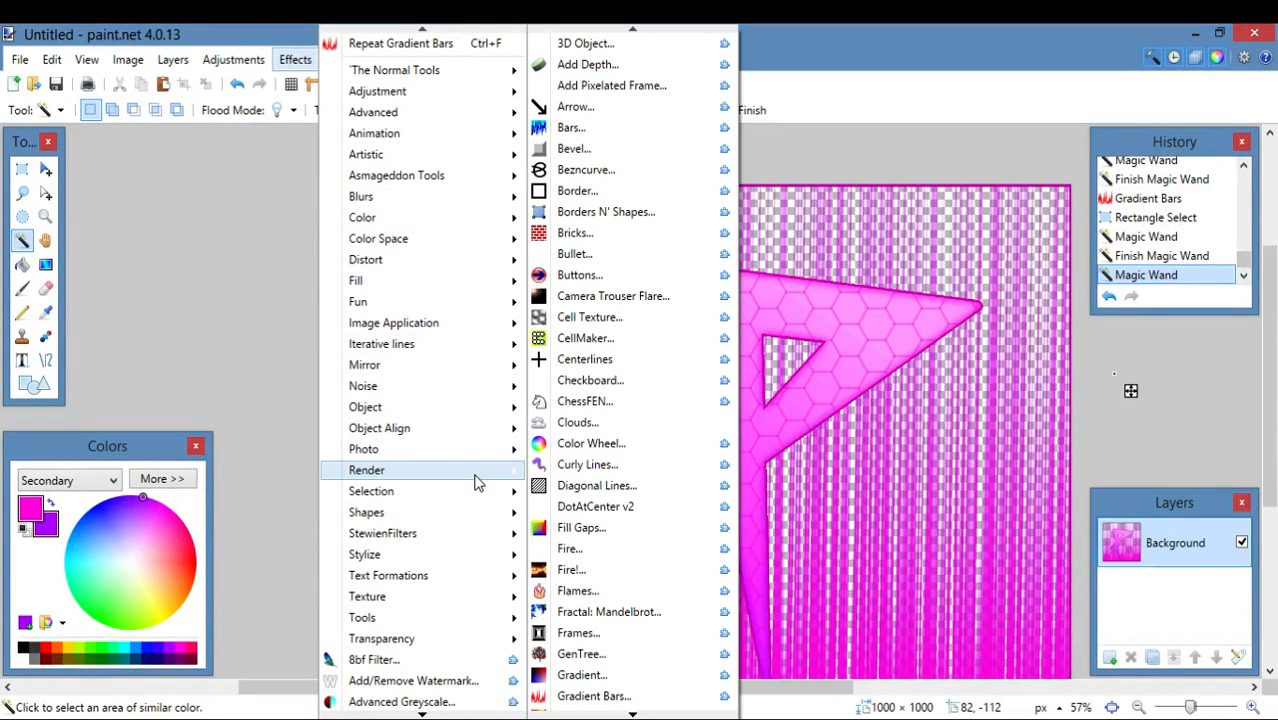
left_click(578, 422)
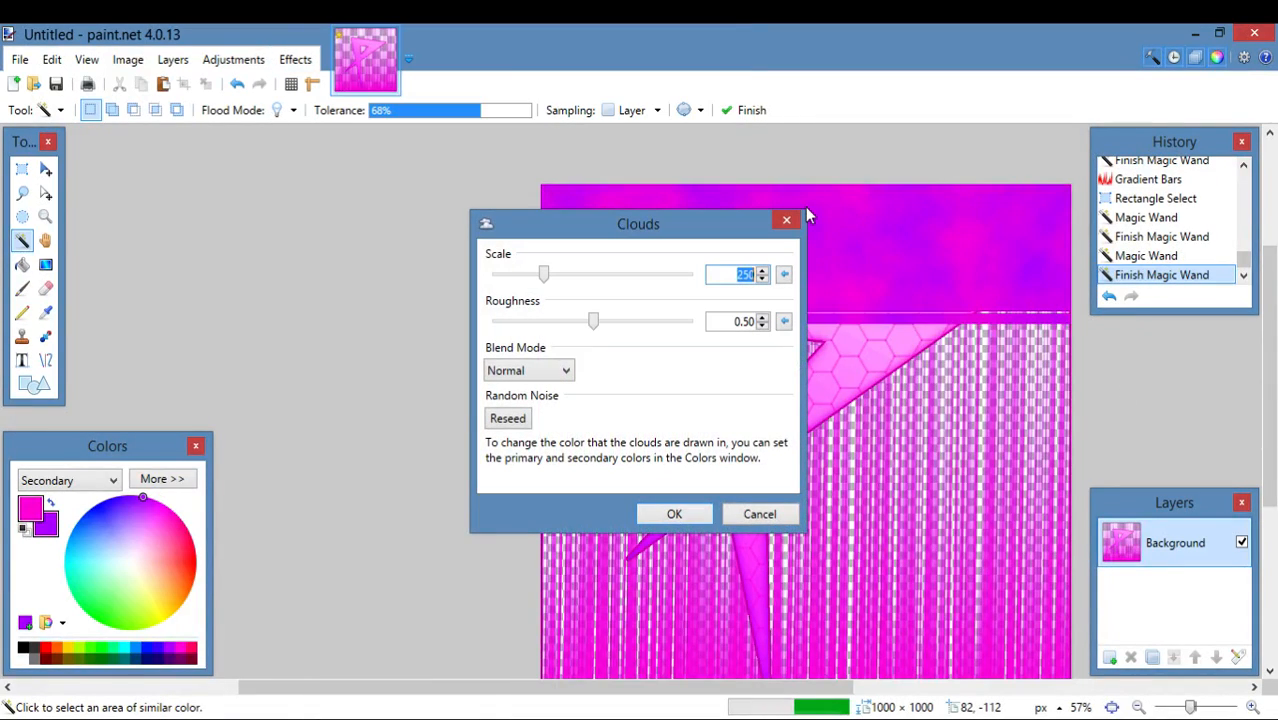
left_click(783, 289)
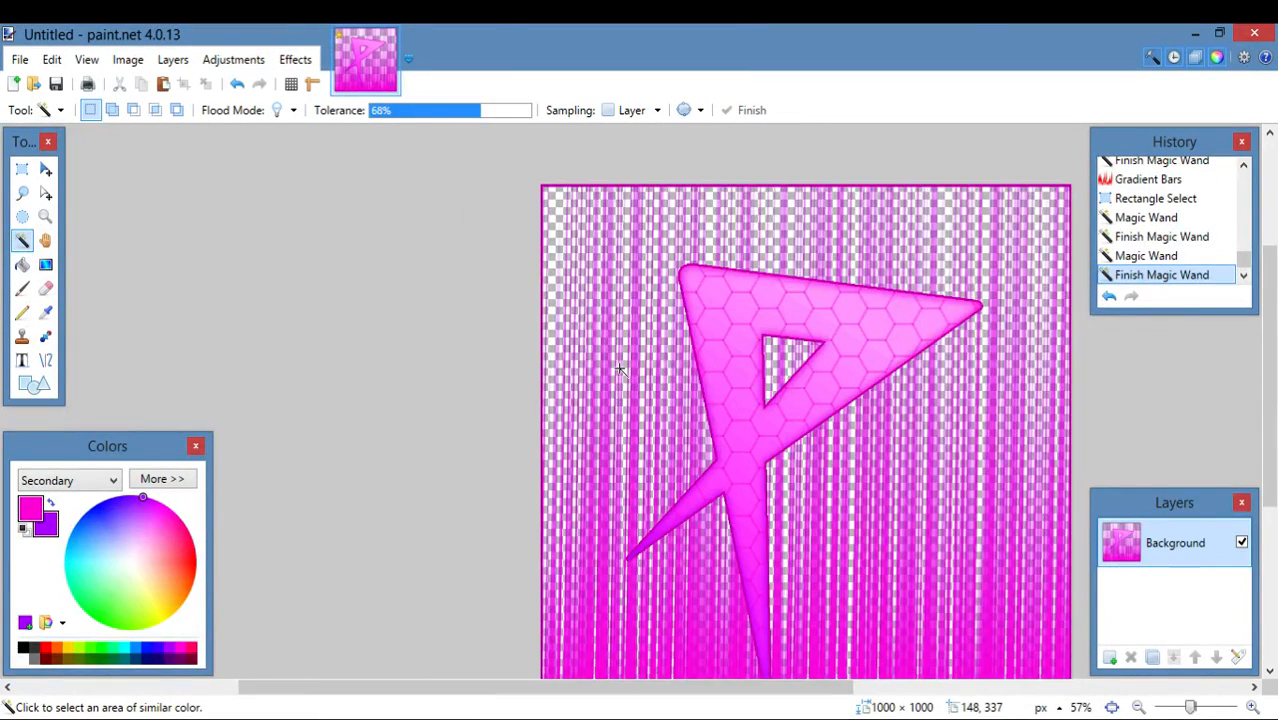